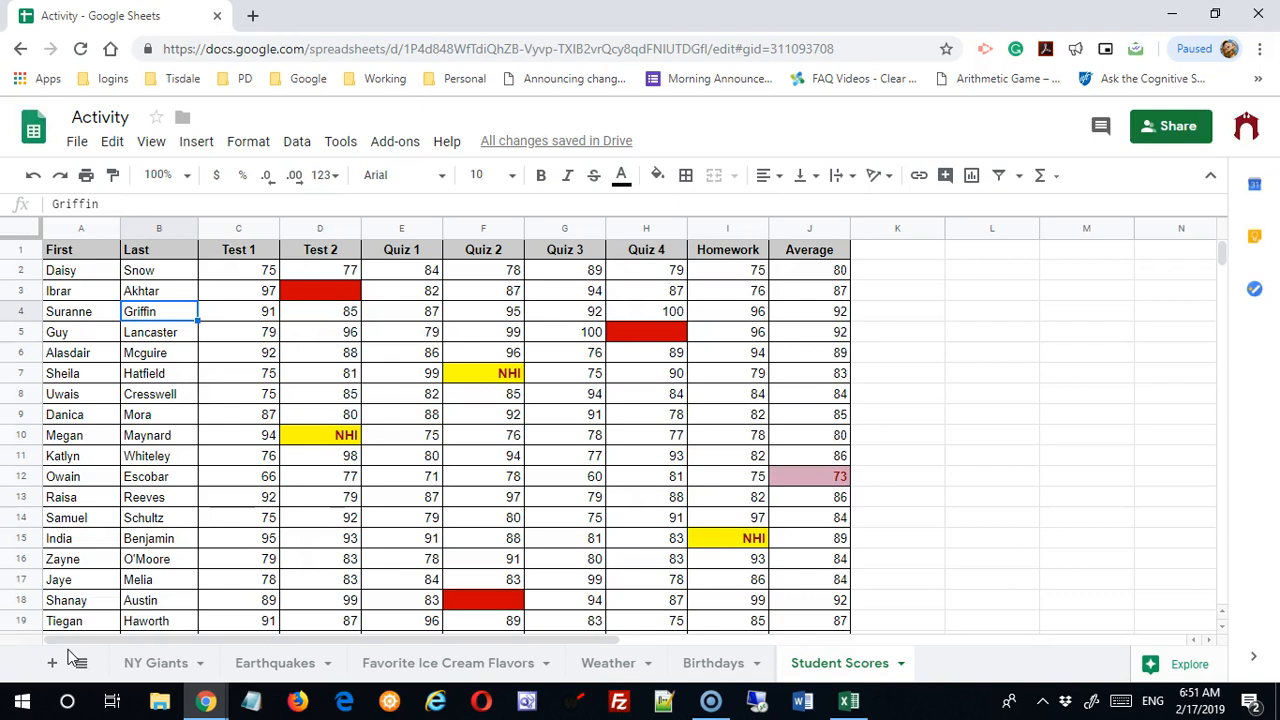
Step: Look through the Student Scores sheet, examining the scores, highlighted cells and averages down to the last student row
{"action": "left_click", "coordinate": [876, 672]}
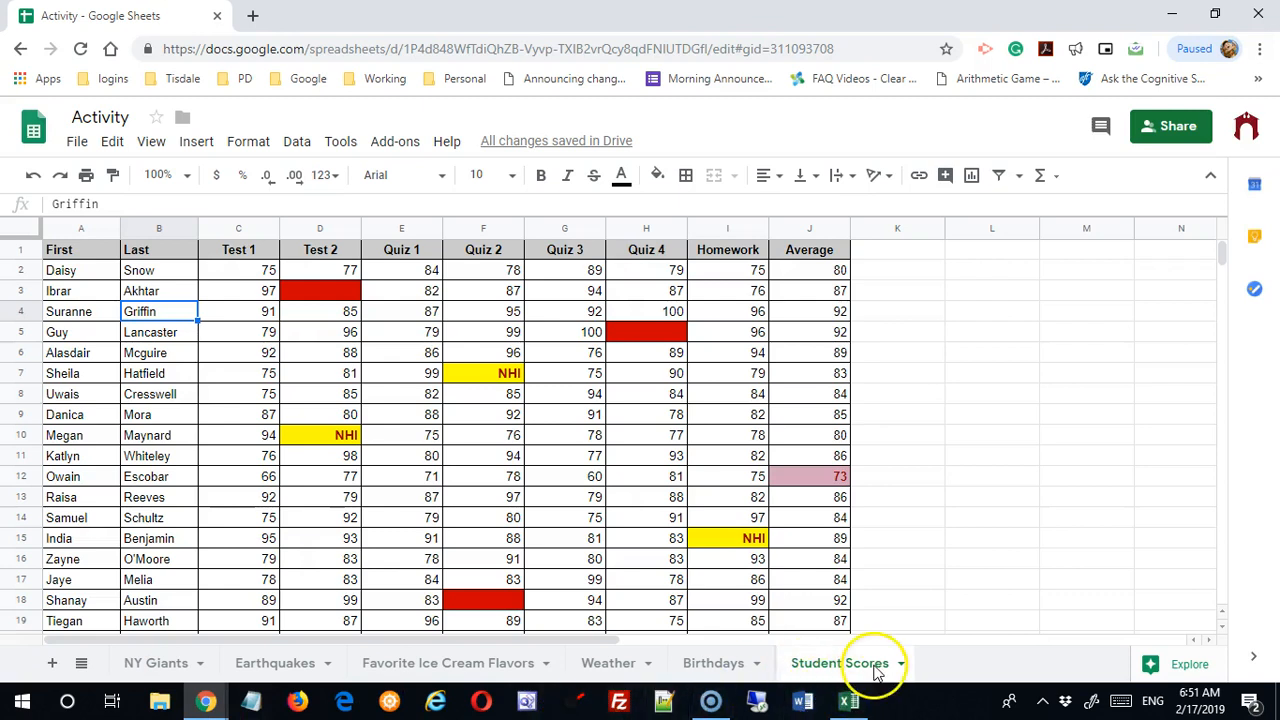
{"action": "scroll", "coordinate": [812, 415], "scroll_direction": "down", "scroll_amount": 5}
{"action": "scroll", "coordinate": [812, 415], "scroll_direction": "up", "scroll_amount": 5}
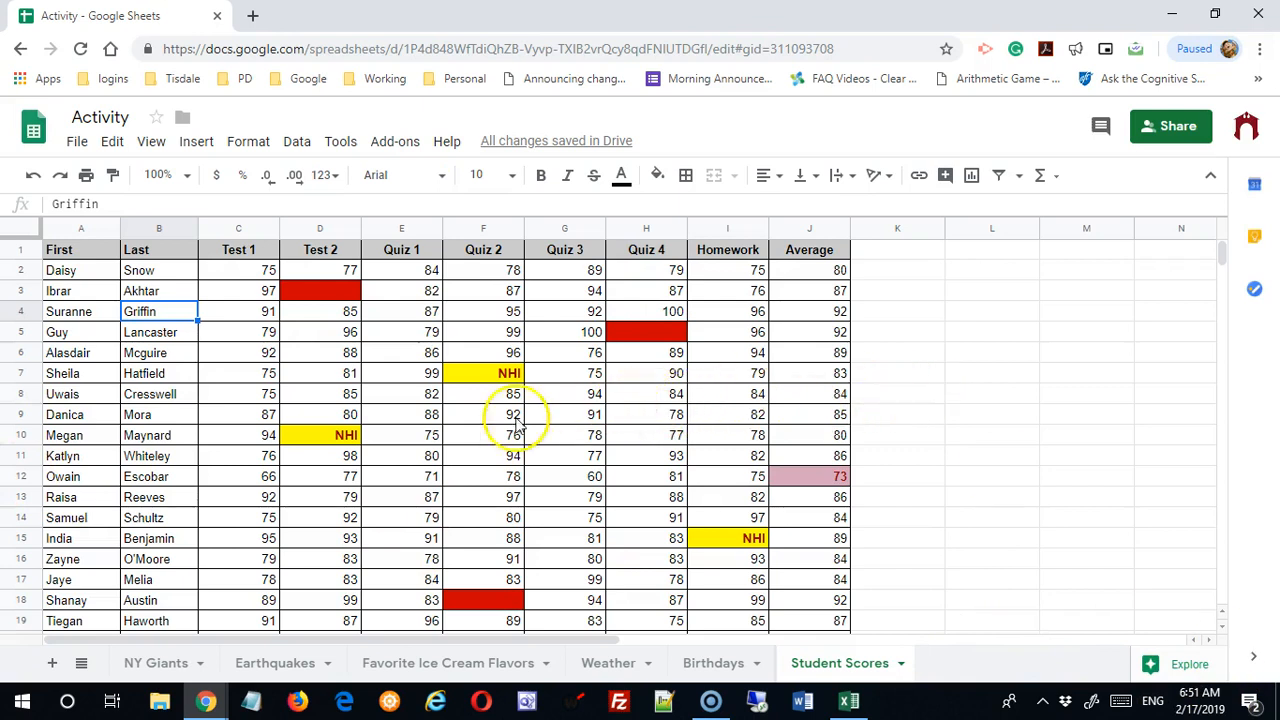
{"action": "scroll", "coordinate": [128, 290], "scroll_direction": "down", "scroll_amount": 3}
{"action": "scroll", "coordinate": [110, 300], "scroll_direction": "up", "scroll_amount": 3}
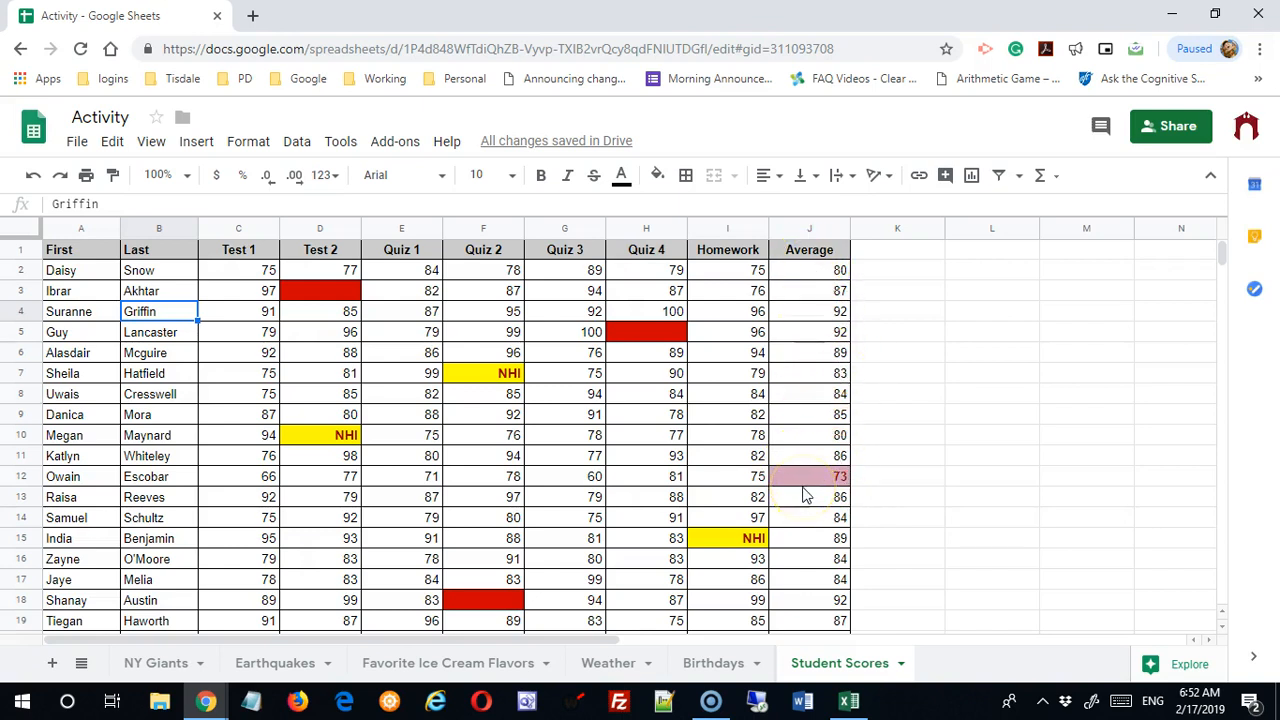
{"action": "scroll", "coordinate": [929, 437], "scroll_direction": "down", "scroll_amount": 5}
{"action": "scroll", "coordinate": [920, 463], "scroll_direction": "up", "scroll_amount": 5}
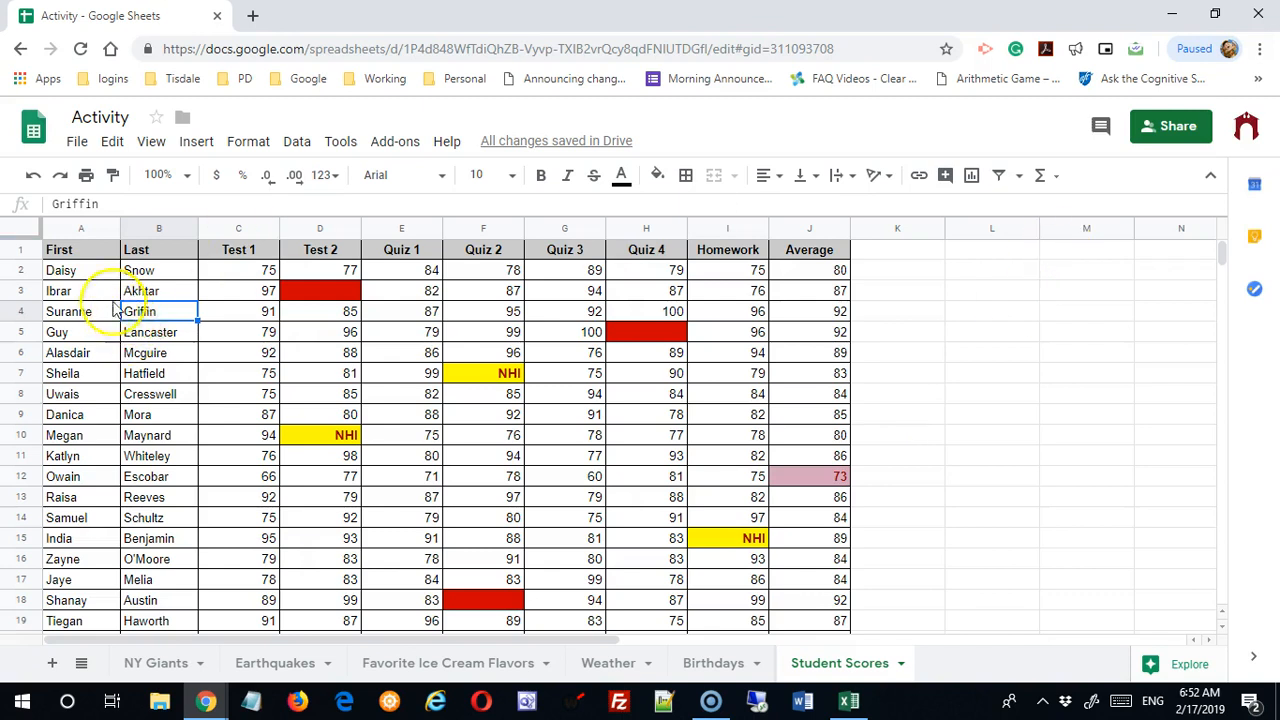
Step: Copy the whole student score table, including its header row, from A1 to J26
{"action": "left_click_drag", "start_coordinate": [57, 251], "coordinate": [843, 477]}
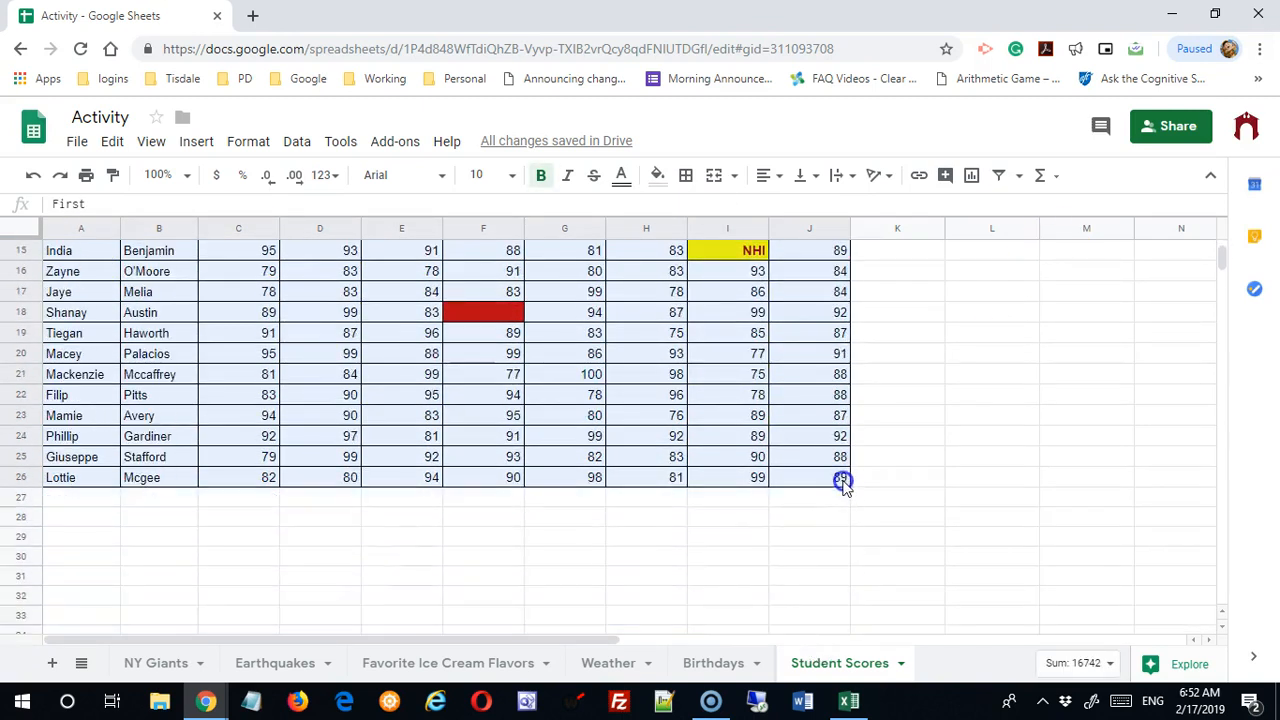
{"action": "right_click", "coordinate": [840, 467]}
{"action": "left_click", "coordinate": [906, 515]}
Step: Switch to Excel and paste the copied table at cell A1 of the blank workbook, keeping the source formatting
{"action": "left_click", "coordinate": [848, 700]}
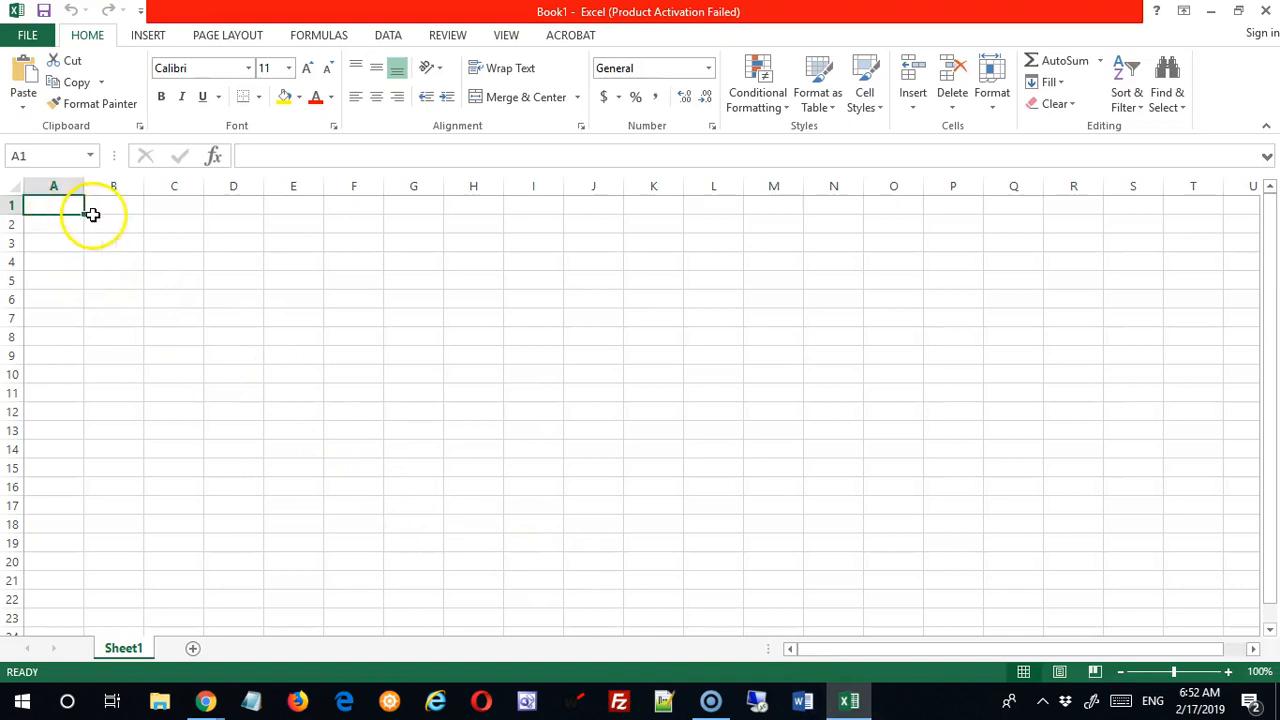
{"action": "right_click", "coordinate": [63, 207]}
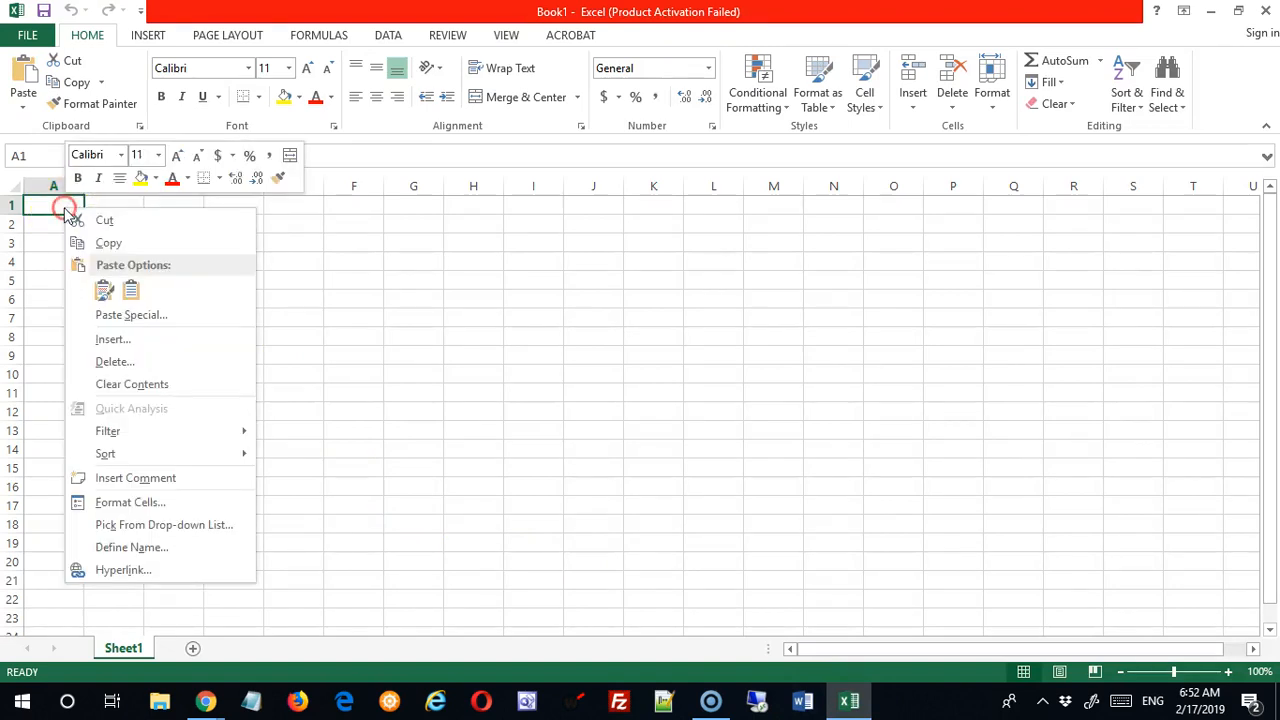
{"action": "left_click", "coordinate": [104, 292]}
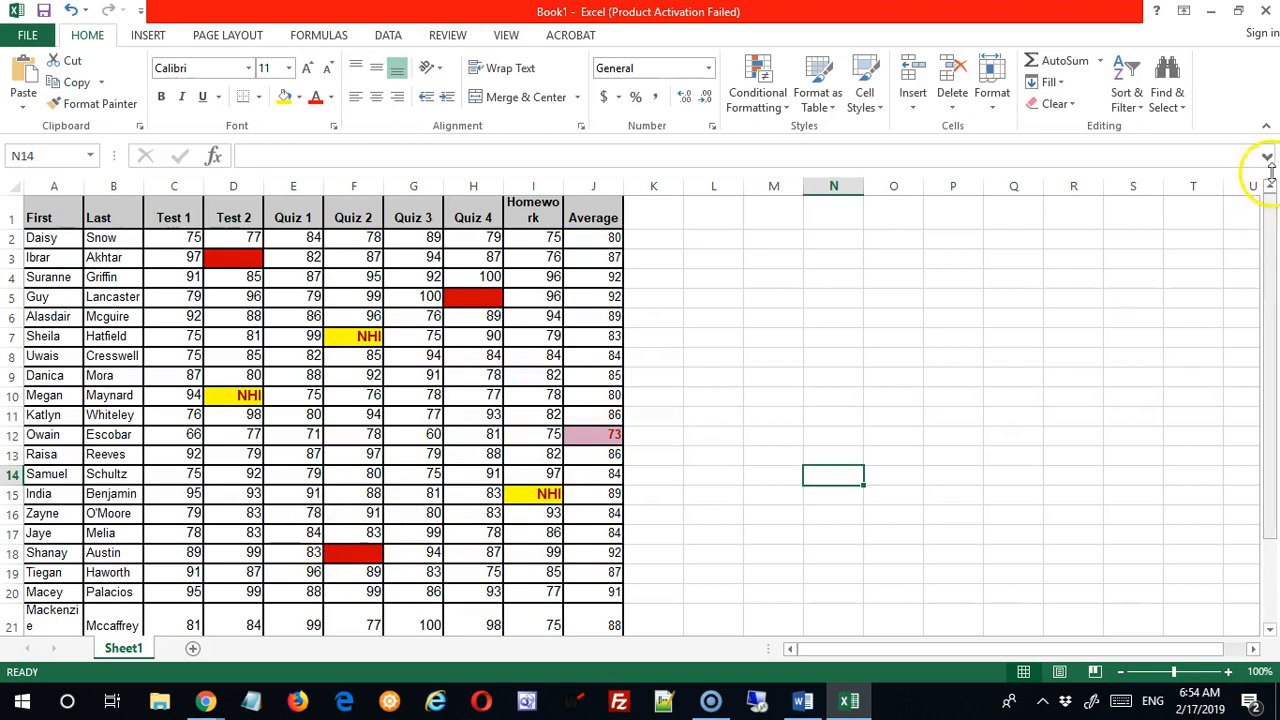
Step: Check which conditional formatting rules apply to the yellow NHI cell F7, and close the rules manager
{"action": "left_click", "coordinate": [362, 338]}
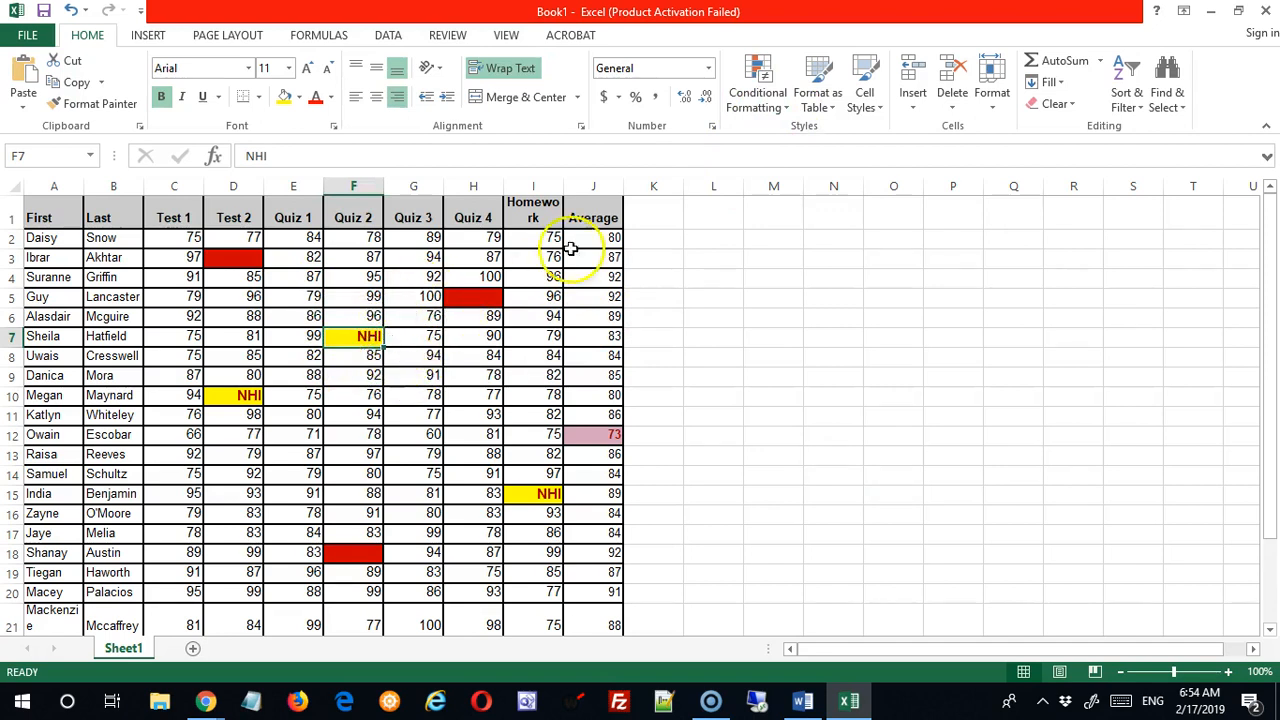
{"action": "left_click", "coordinate": [757, 92]}
{"action": "left_click", "coordinate": [818, 382]}
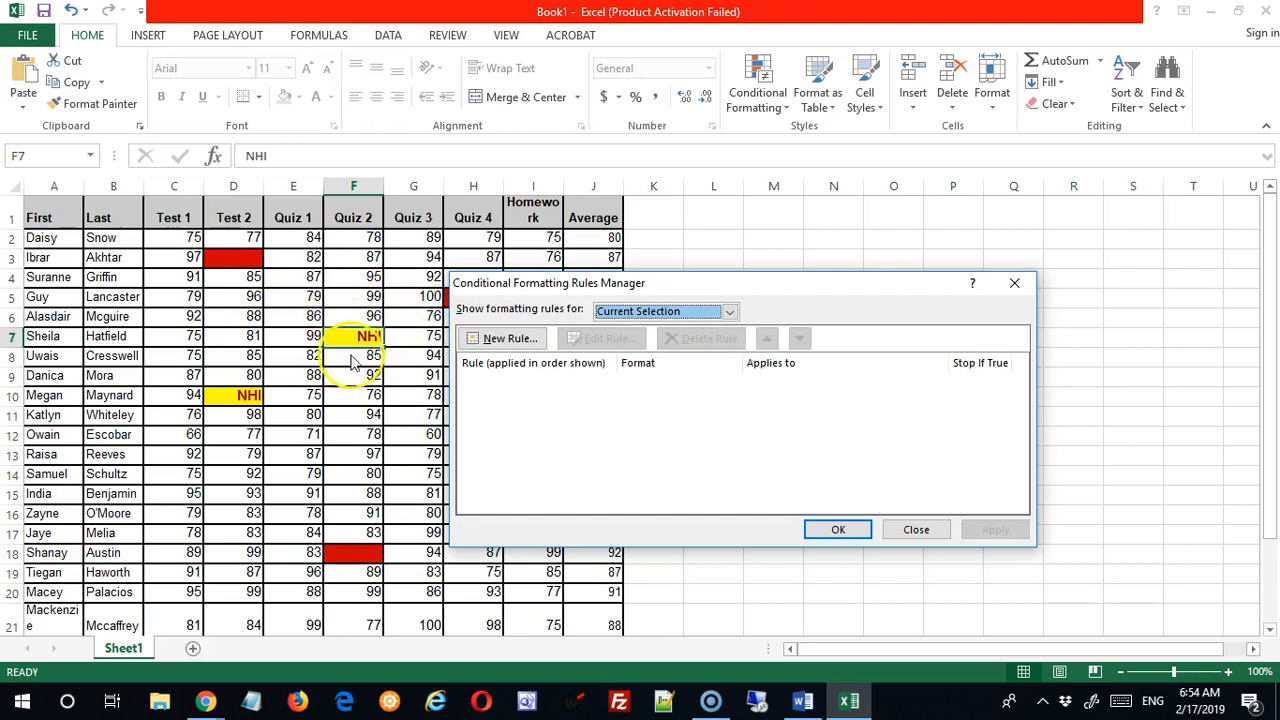
{"action": "left_click", "coordinate": [918, 531]}
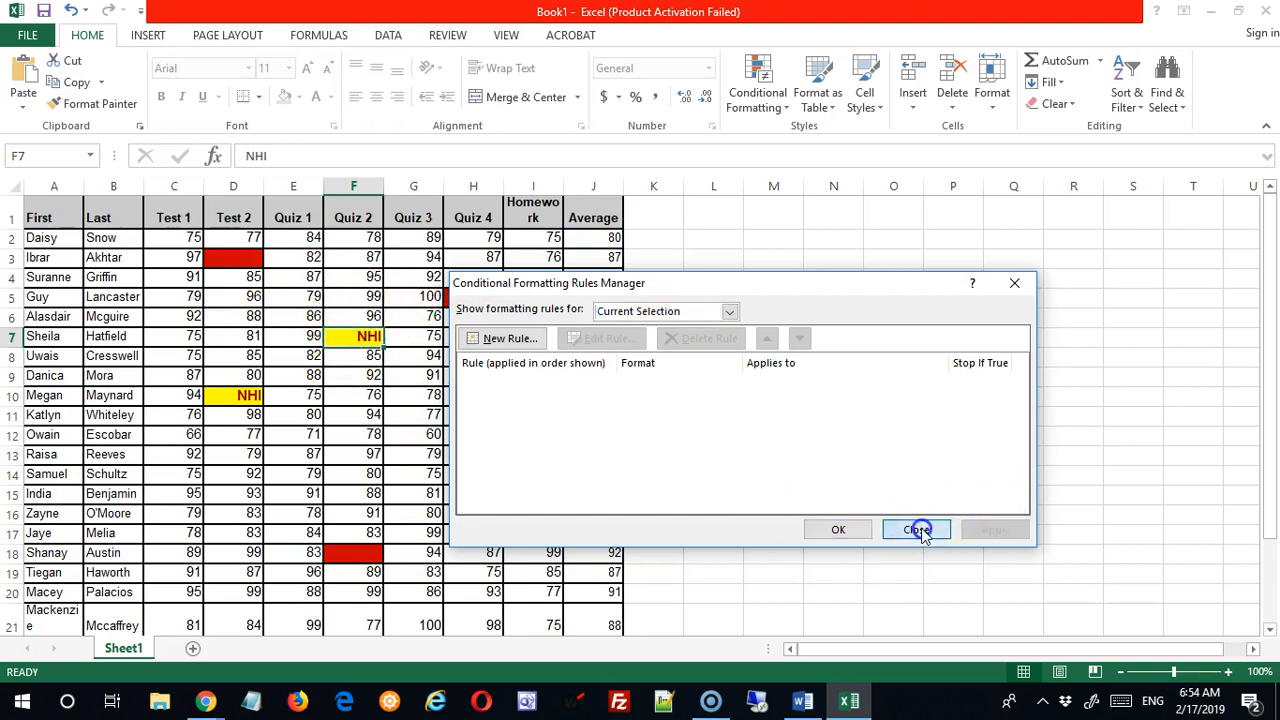
Step: Enter NHI in cell F5 to test whether the conditional formatting carried over
{"action": "left_click", "coordinate": [371, 299]}
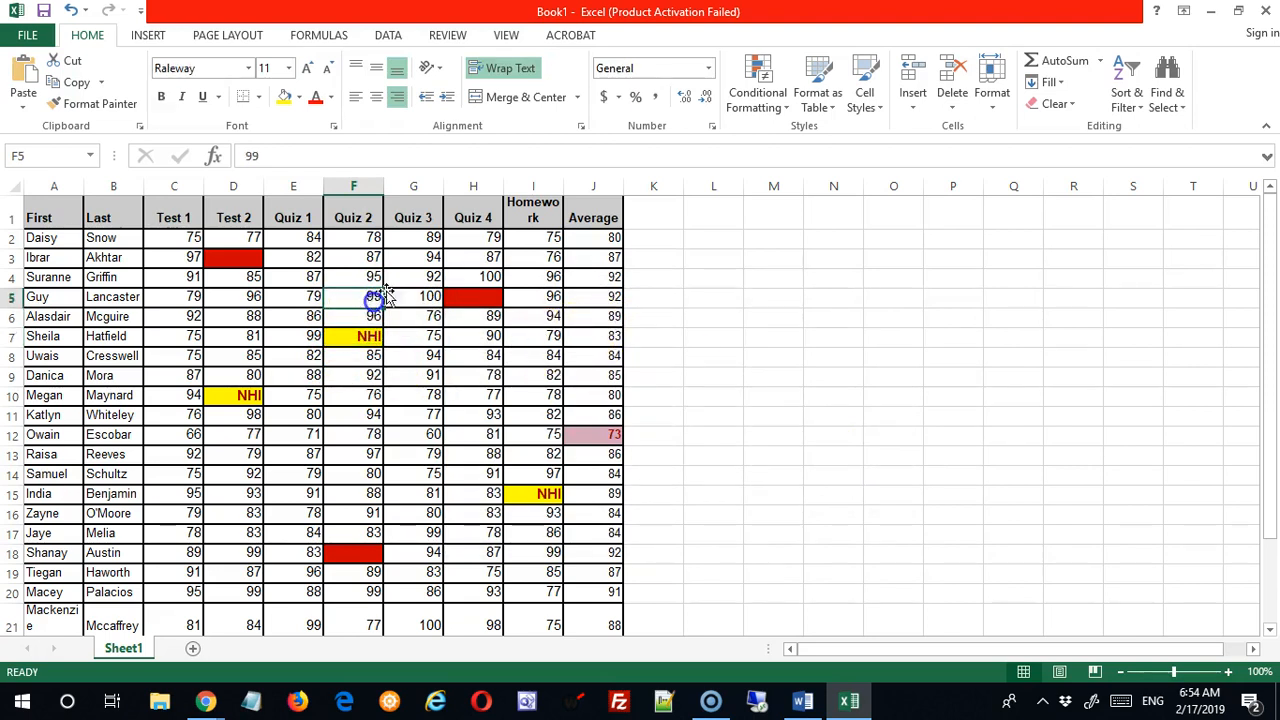
{"action": "type", "text": "NHI"}
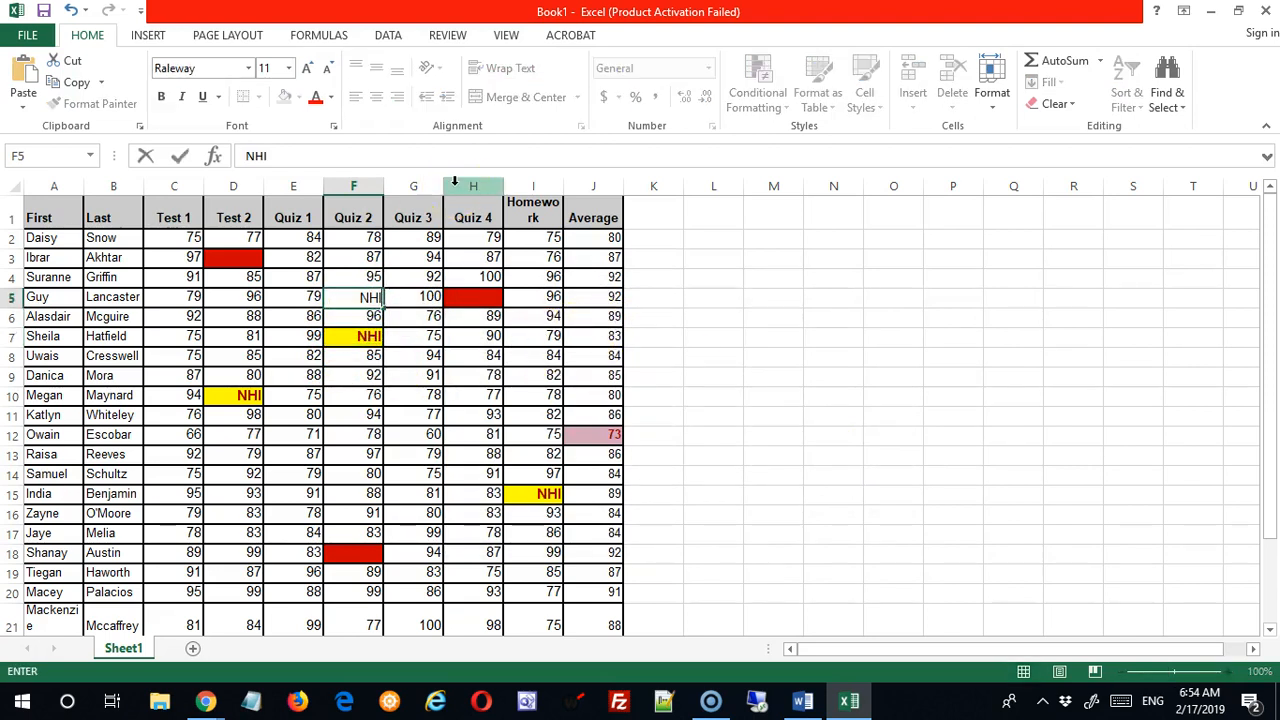
{"action": "key", "text": "Return"}
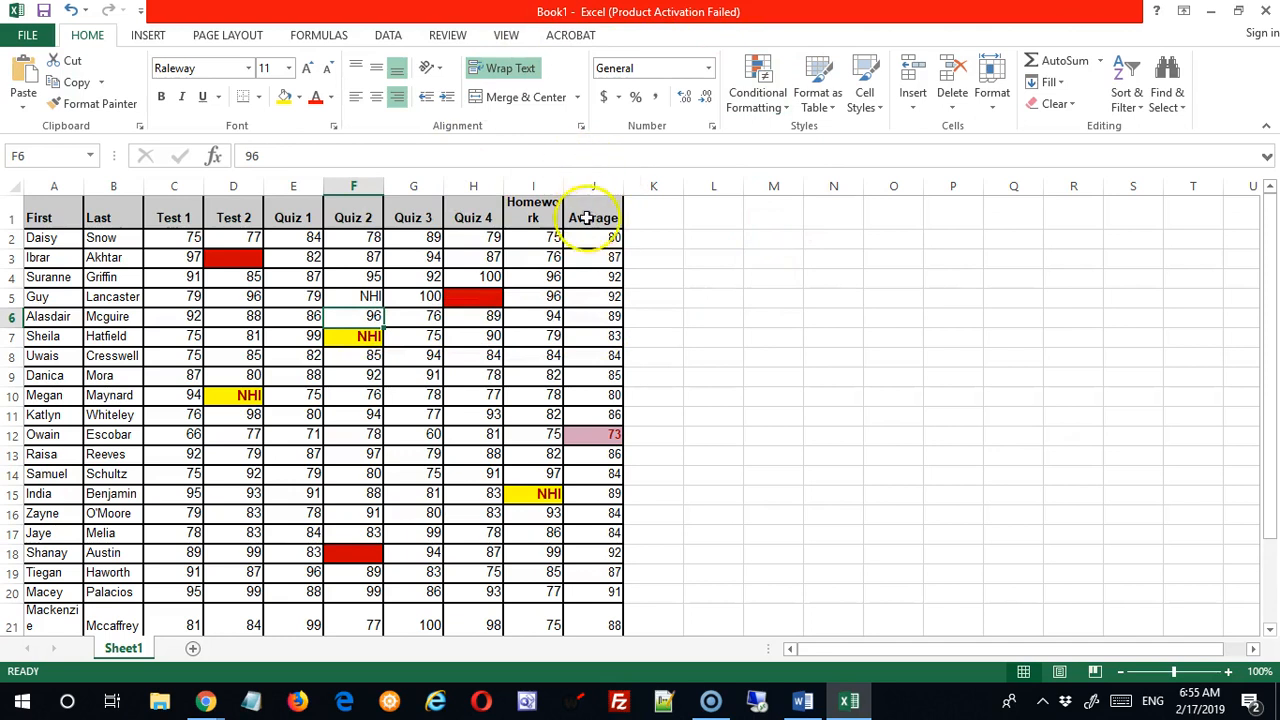
Step: Switch to Word and paste the copied score table into the blank document
{"action": "left_click", "coordinate": [803, 700]}
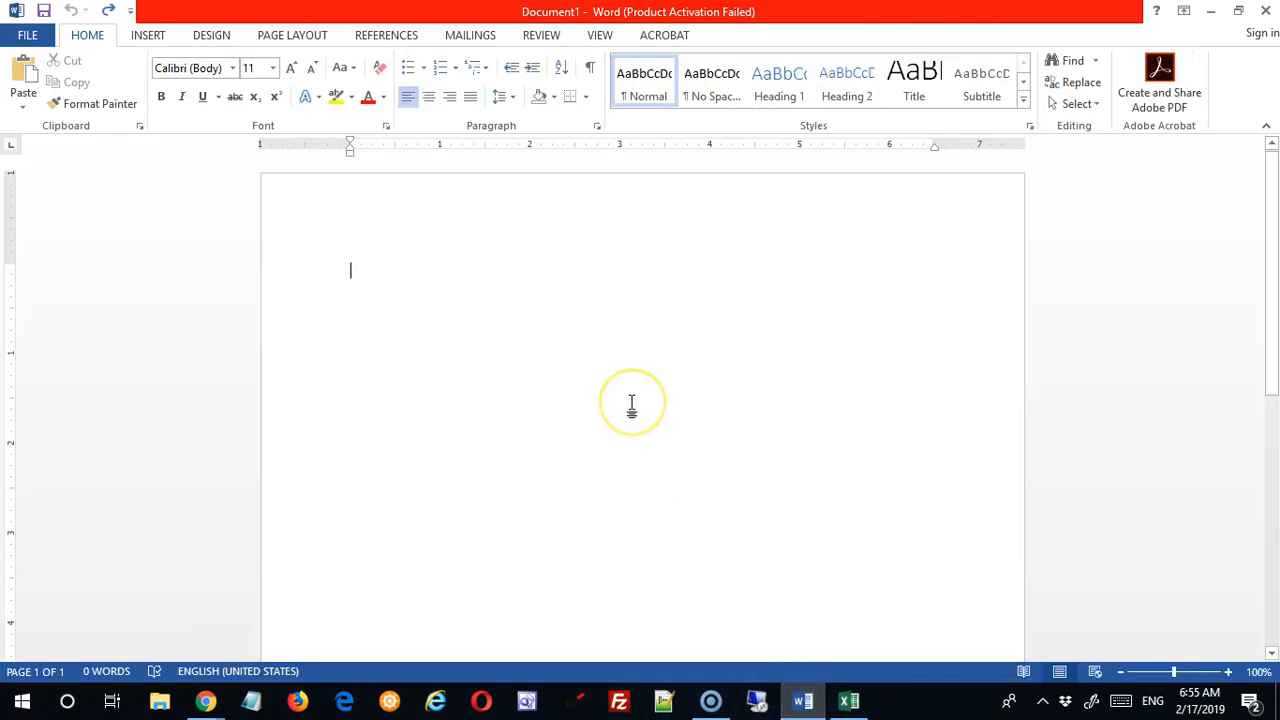
{"action": "key", "text": "ctrl+v"}
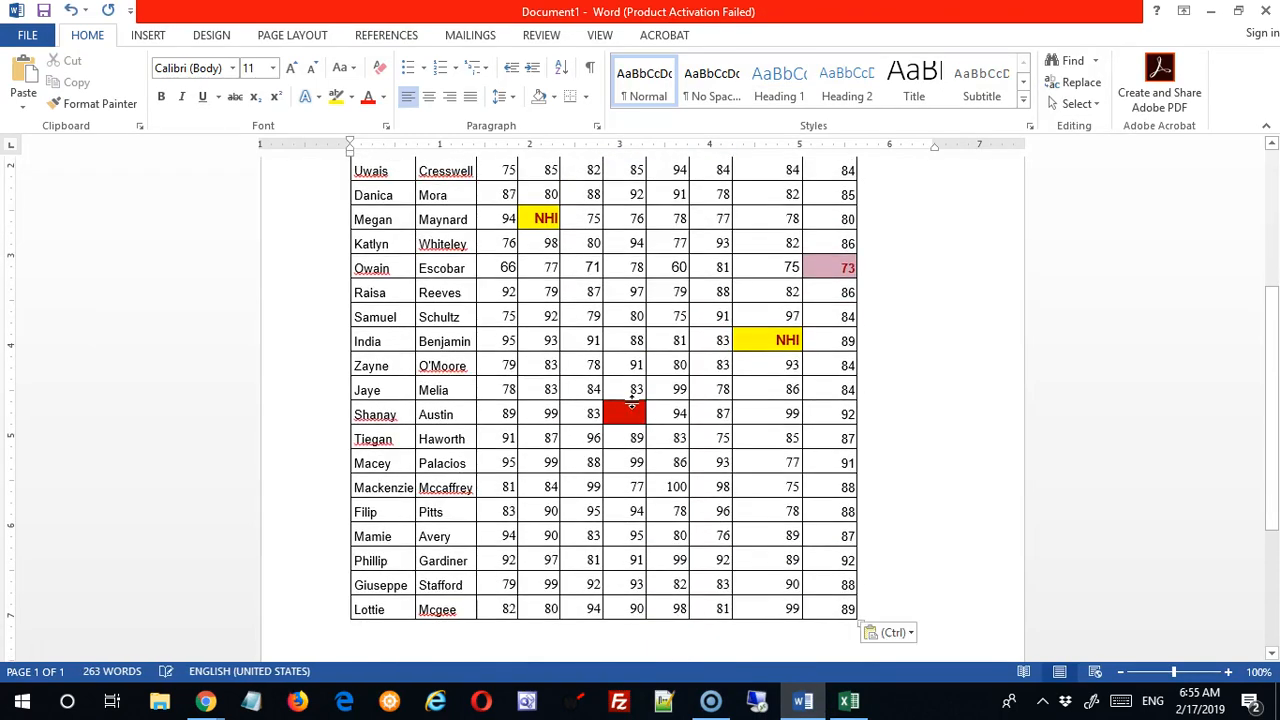
{"action": "scroll", "coordinate": [749, 206], "scroll_direction": "up", "scroll_amount": 5}
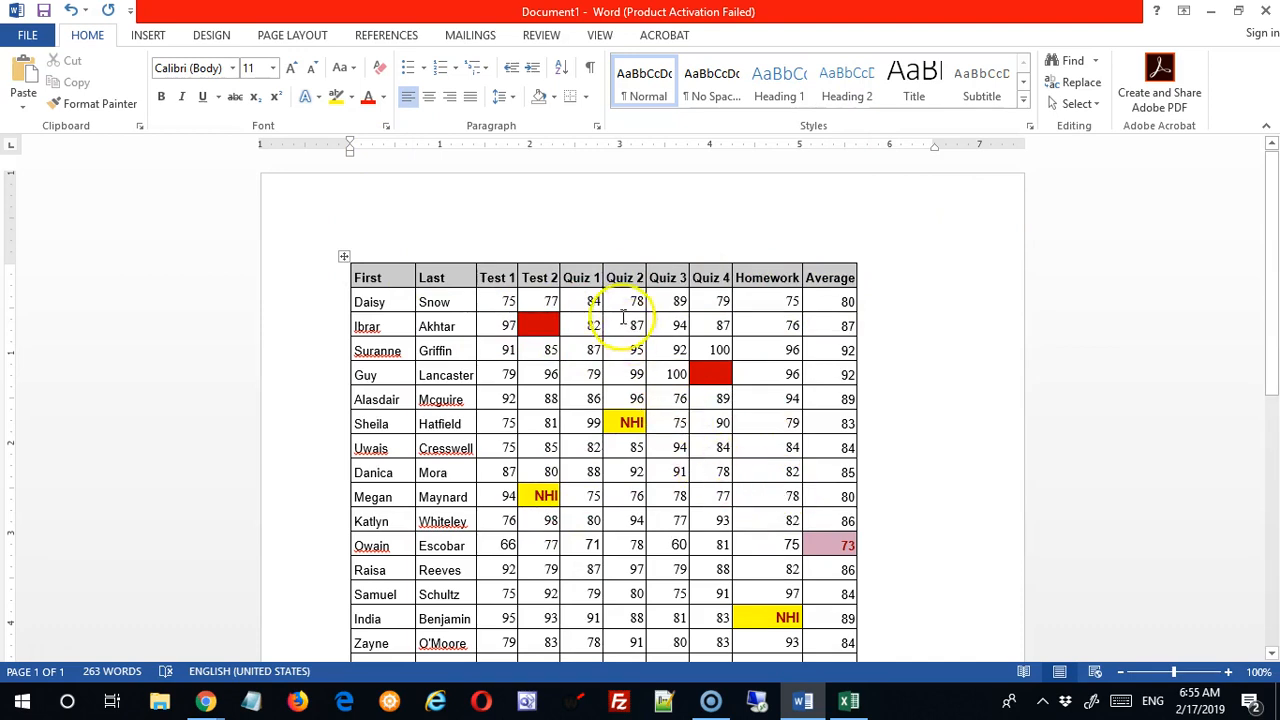
Step: Clear the Quiz 2 score in the third student row of the Word table, leaving no extra line in the cell
{"action": "left_click_drag", "start_coordinate": [638, 348], "coordinate": [668, 349]}
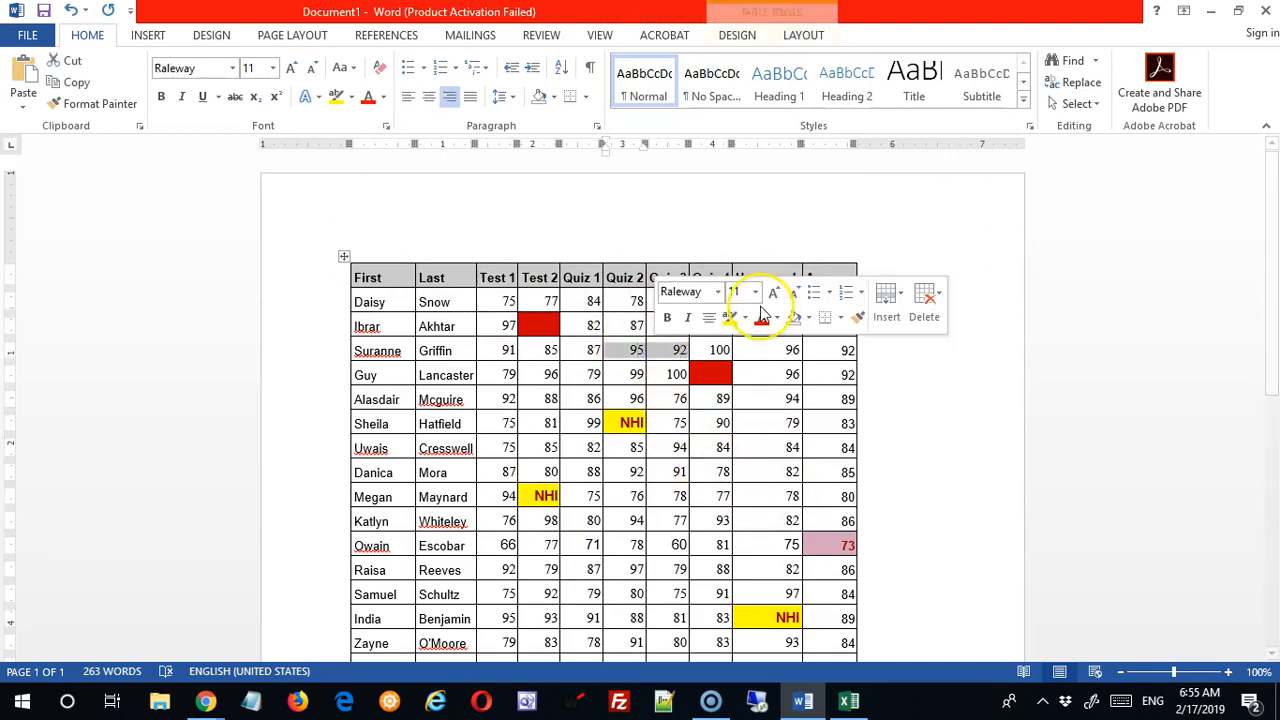
{"action": "key", "text": "Left"}
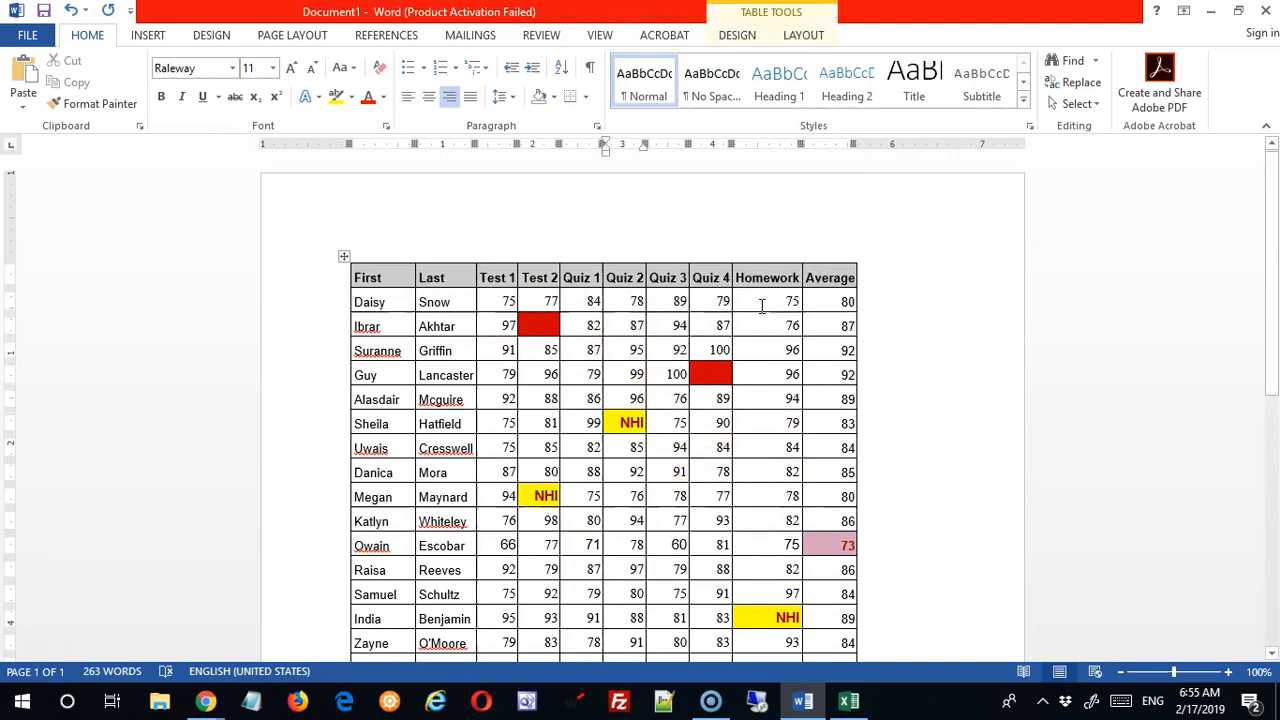
{"action": "key", "text": "Return"}
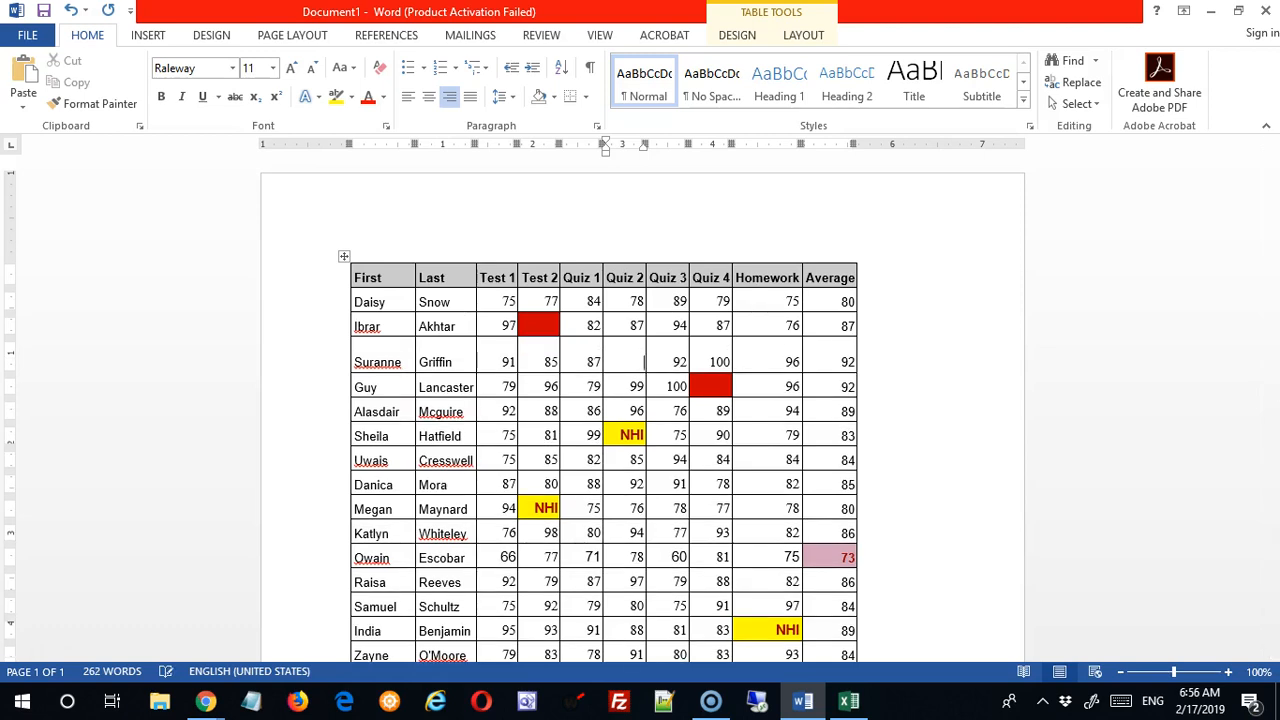
{"action": "key", "text": "ctrl+e"}
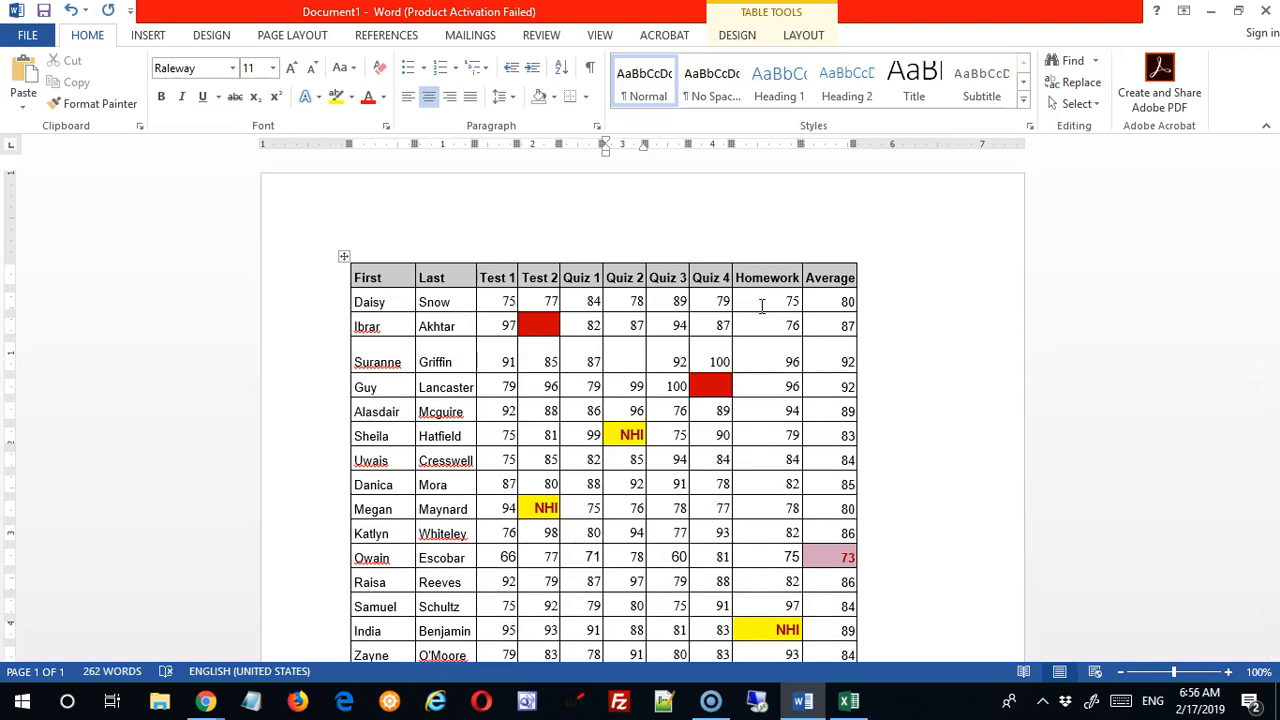
{"action": "key", "text": "BackSpace"}
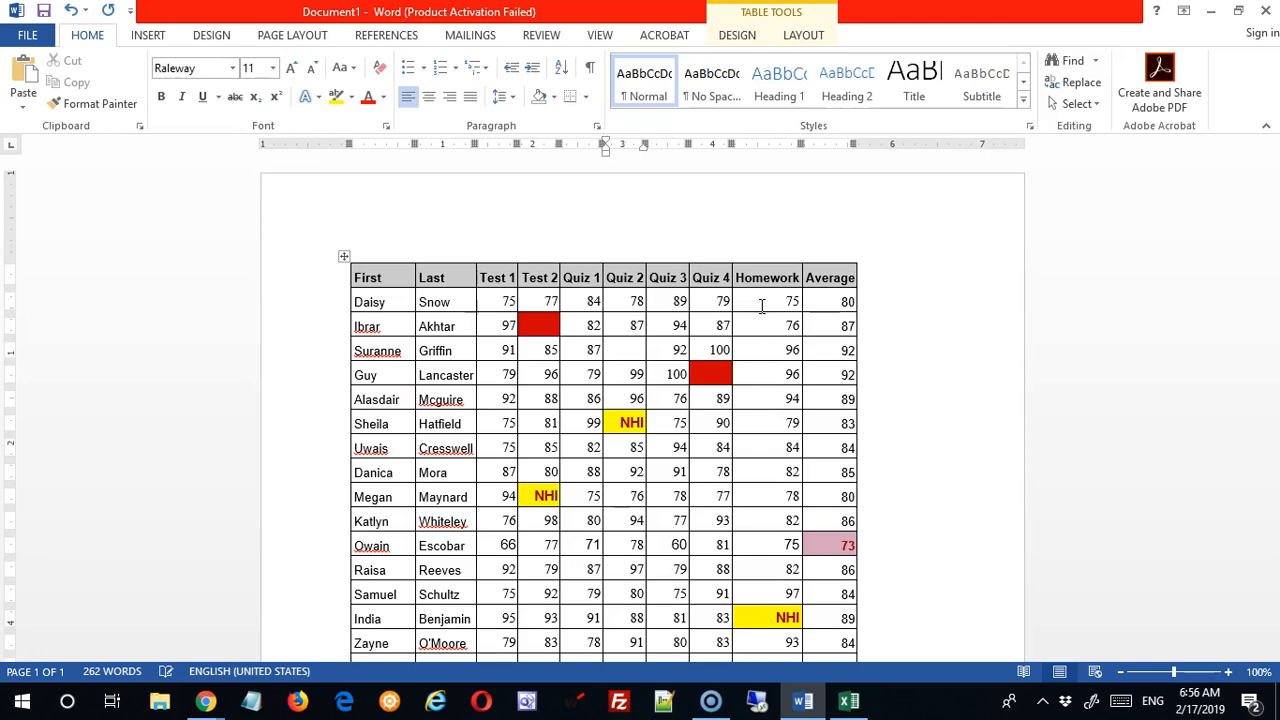
{"action": "left_click", "coordinate": [620, 488]}
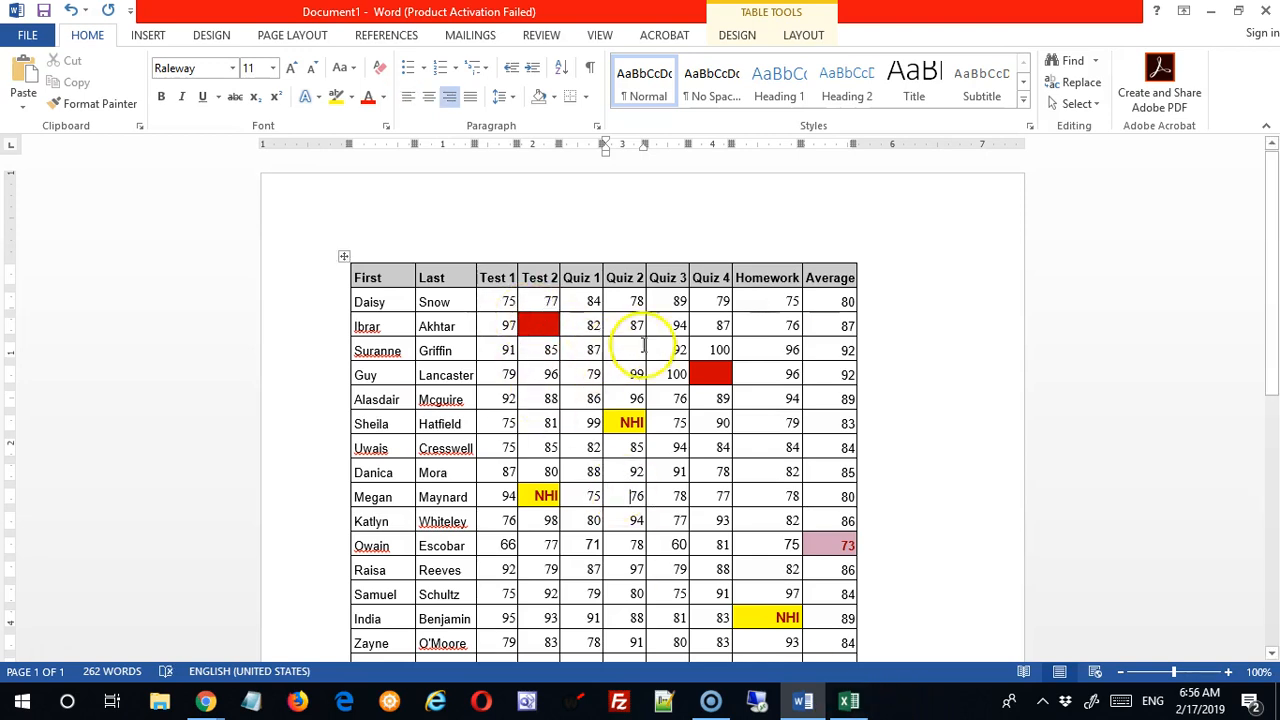
Step: Switch to the Week 4 folder in Google Drive in Chrome and create a new Google Docs document there, accepting the folder's sharing permissions
{"action": "mouse_move", "coordinate": [654, 251]}
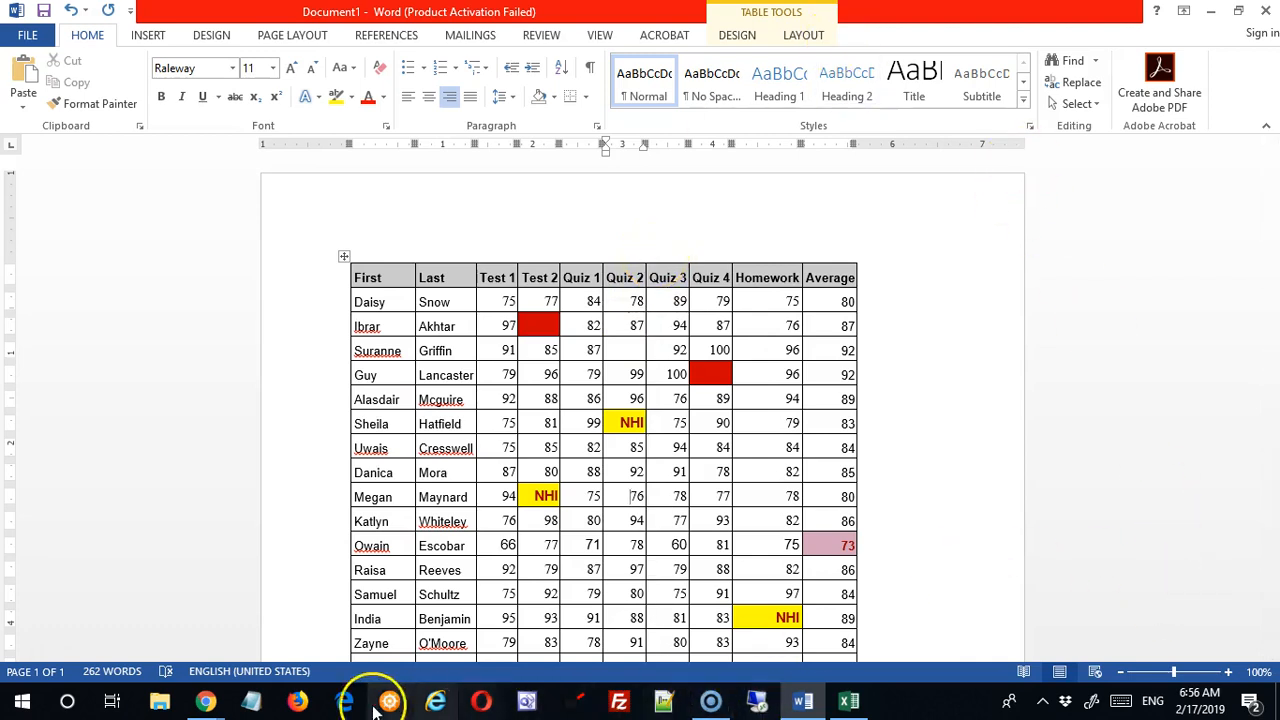
{"action": "mouse_move", "coordinate": [212, 705]}
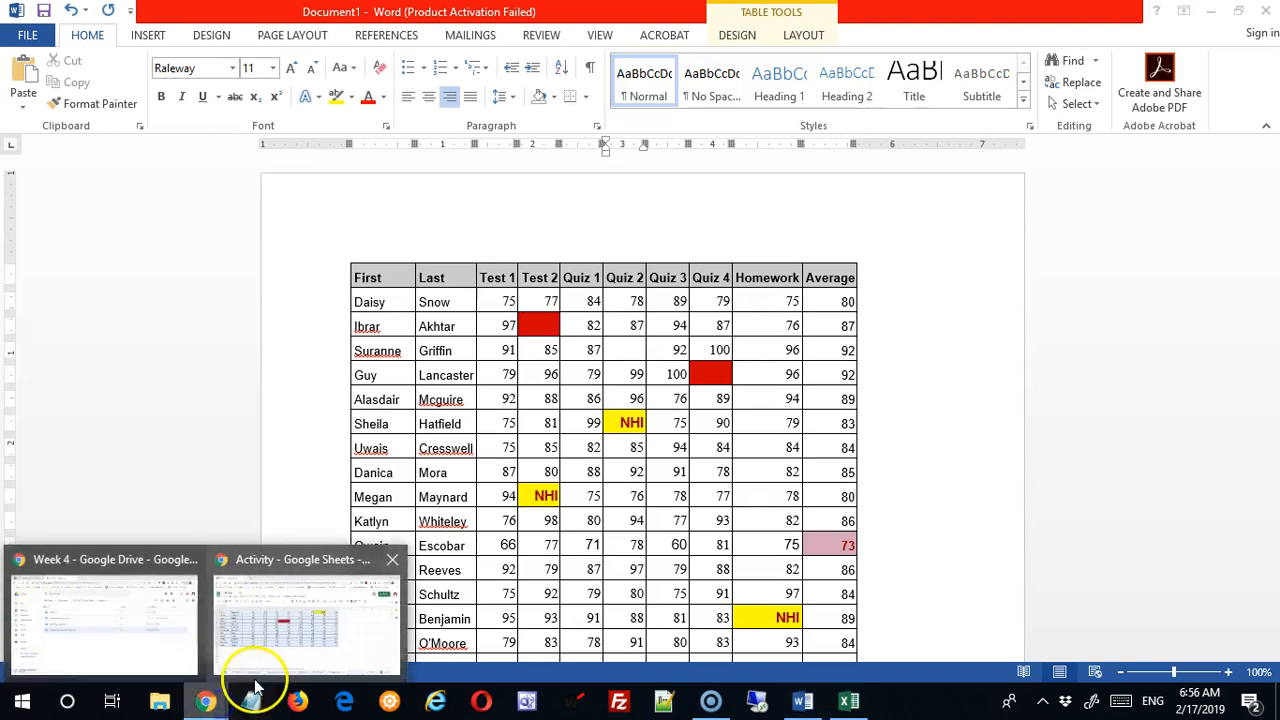
{"action": "left_click", "coordinate": [252, 625]}
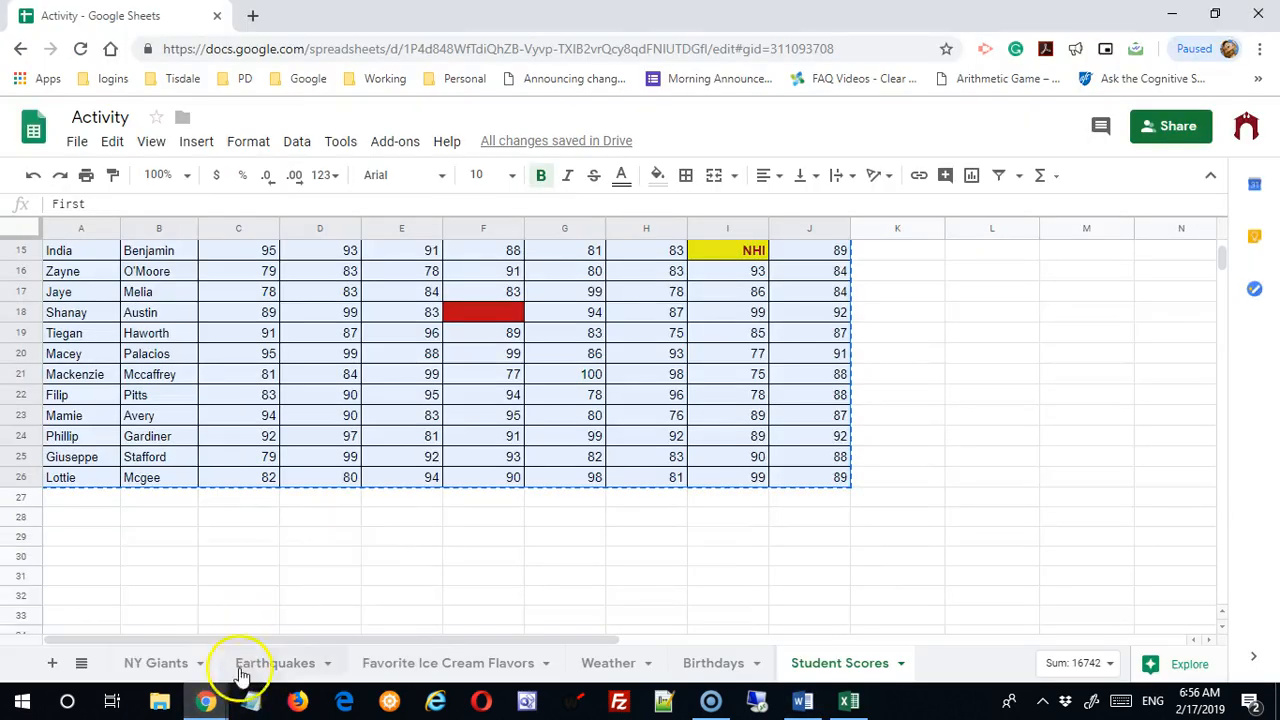
{"action": "mouse_move", "coordinate": [205, 700]}
{"action": "left_click", "coordinate": [157, 628]}
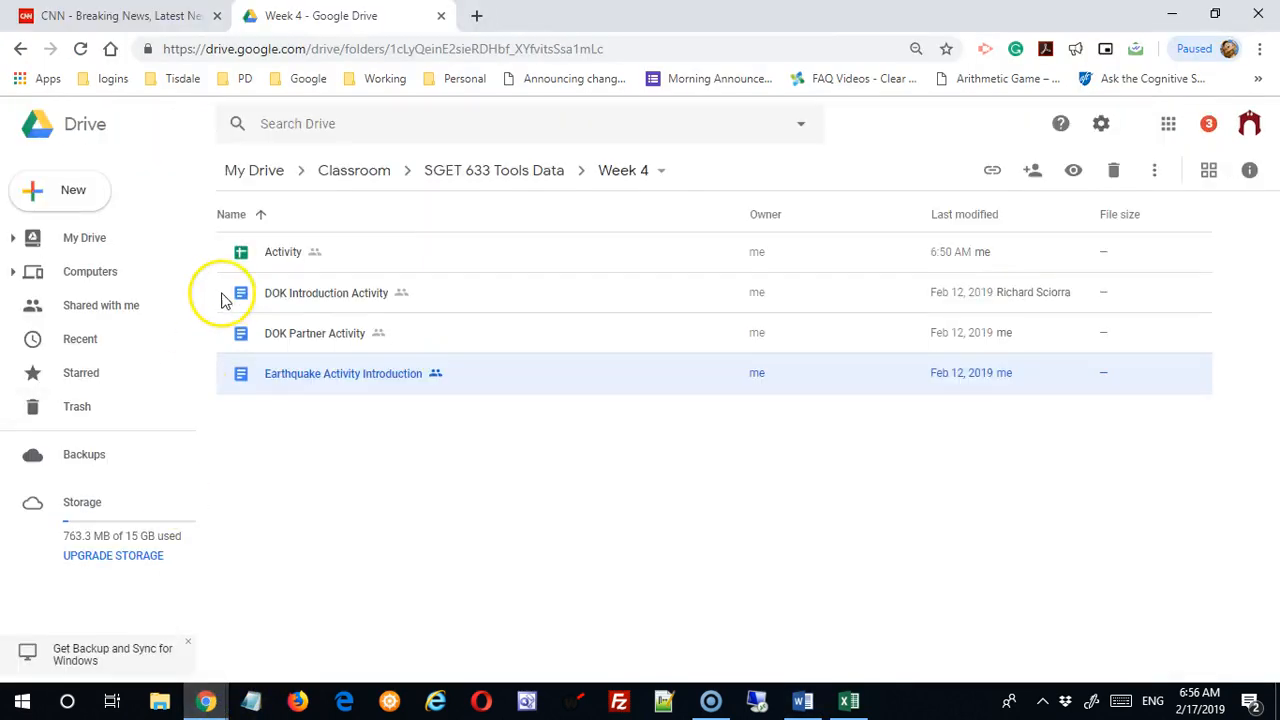
{"action": "left_click", "coordinate": [83, 197]}
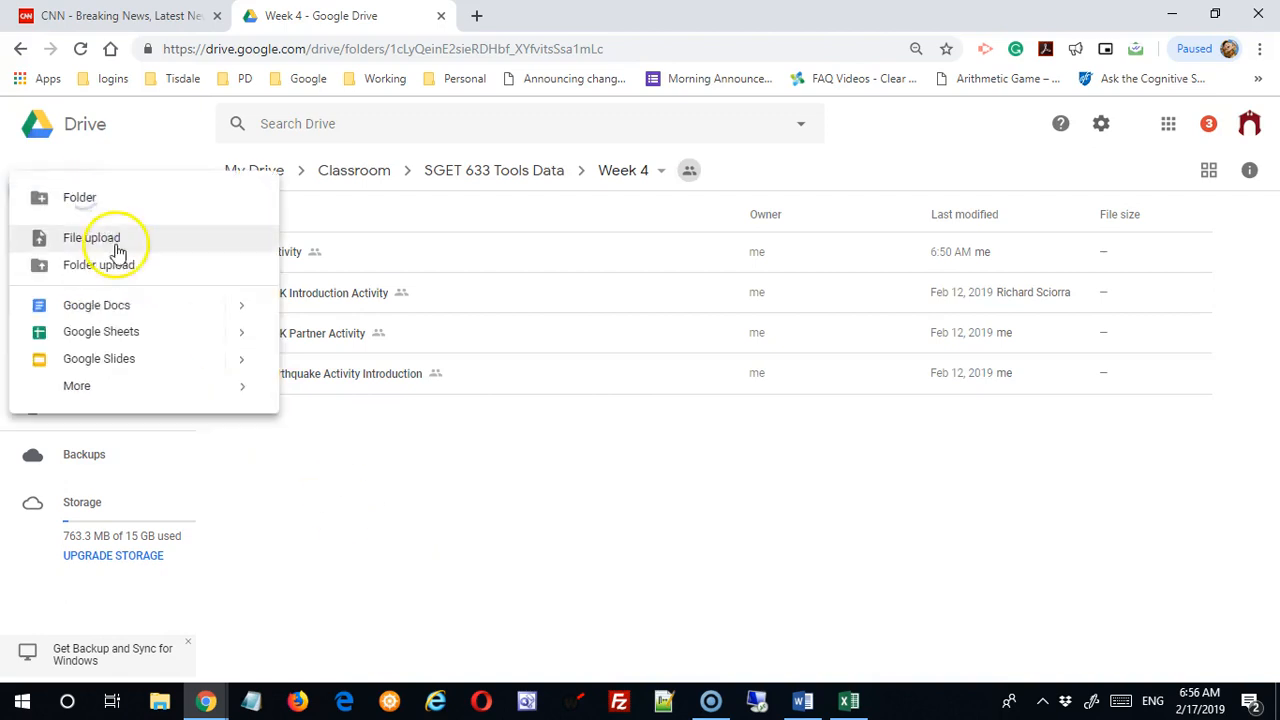
{"action": "left_click", "coordinate": [126, 305]}
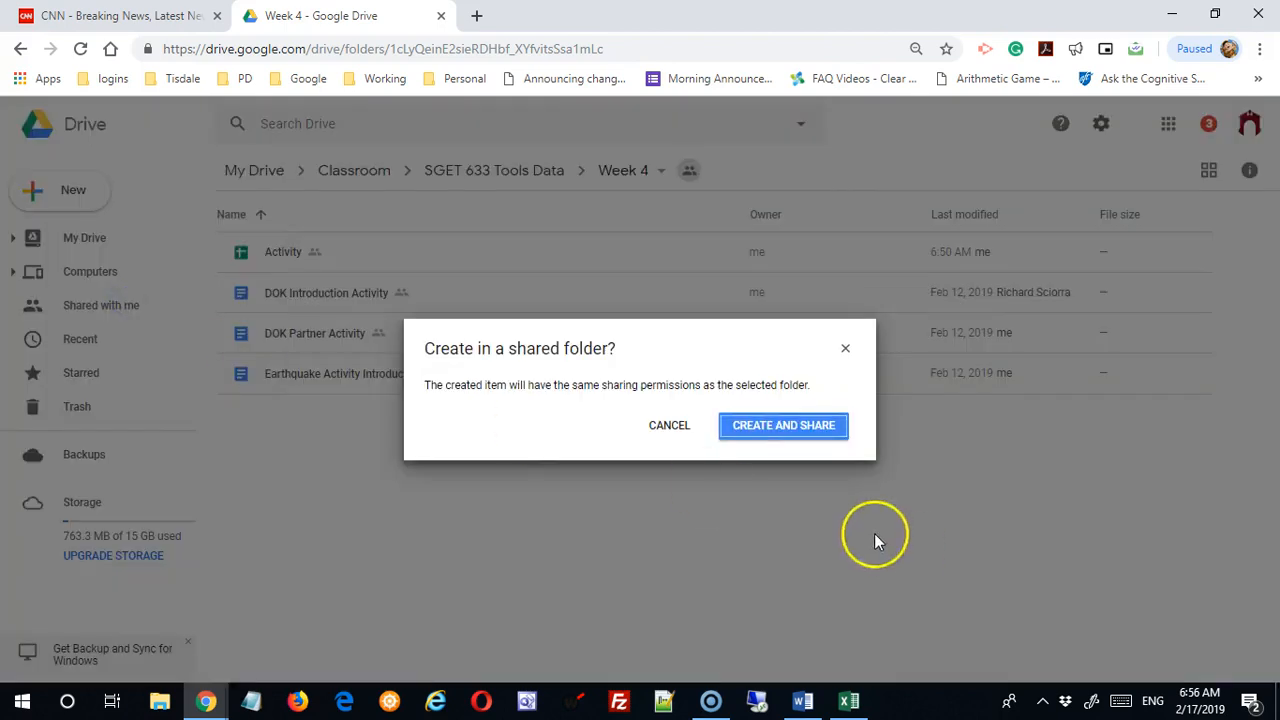
{"action": "left_click", "coordinate": [797, 431]}
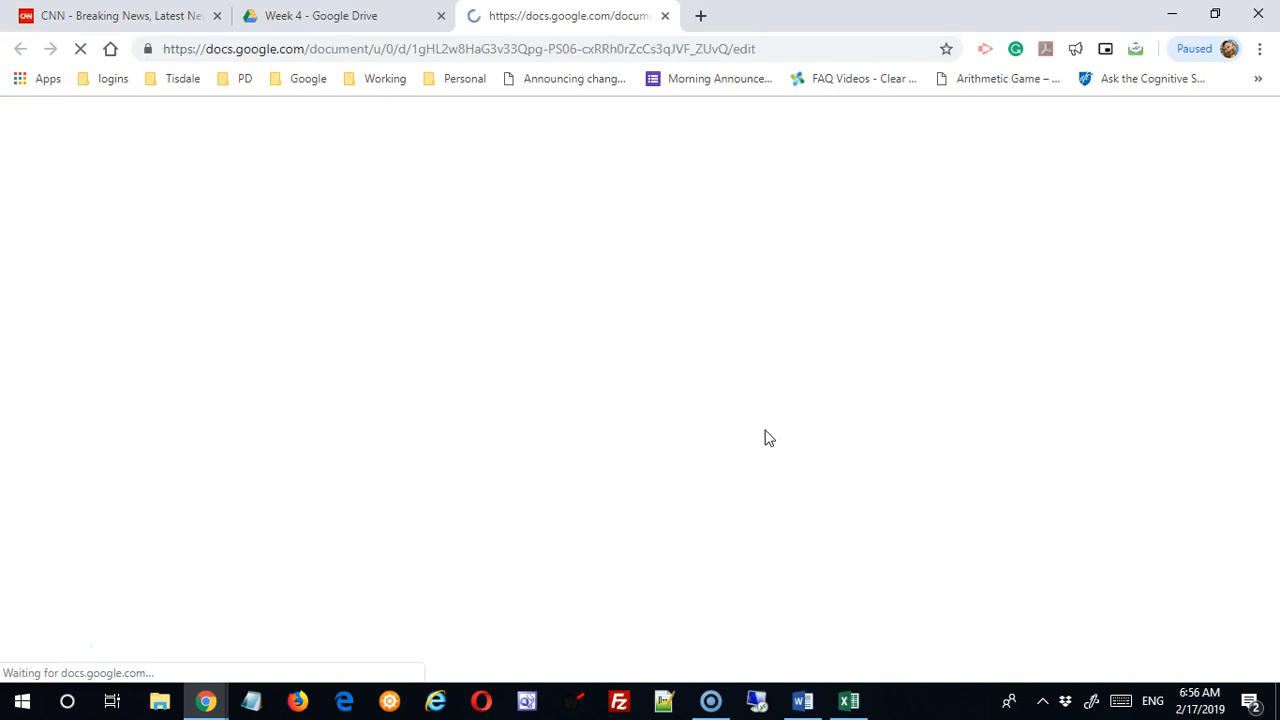
{"action": "left_click", "coordinate": [755, 437]}
Step: Paste the copied score table into the new document with the Link to spreadsheet option
{"action": "left_click", "coordinate": [320, 309]}
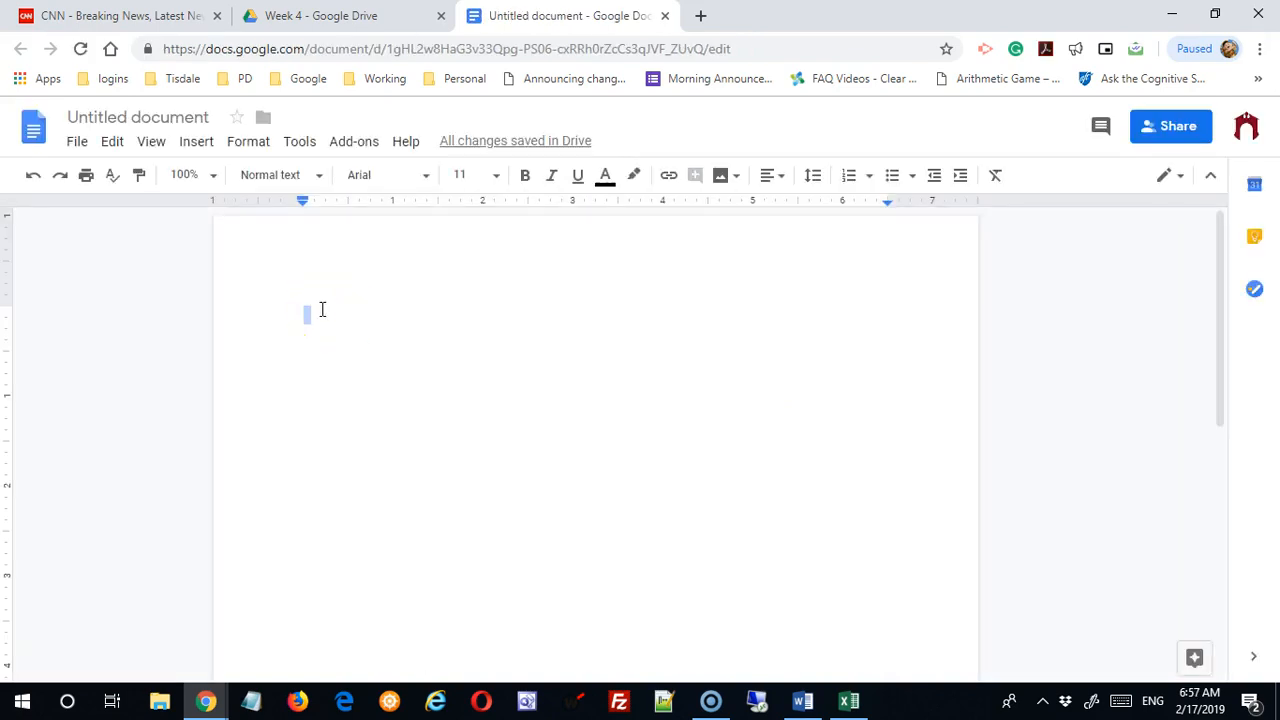
{"action": "right_click", "coordinate": [322, 310]}
{"action": "left_click", "coordinate": [370, 391]}
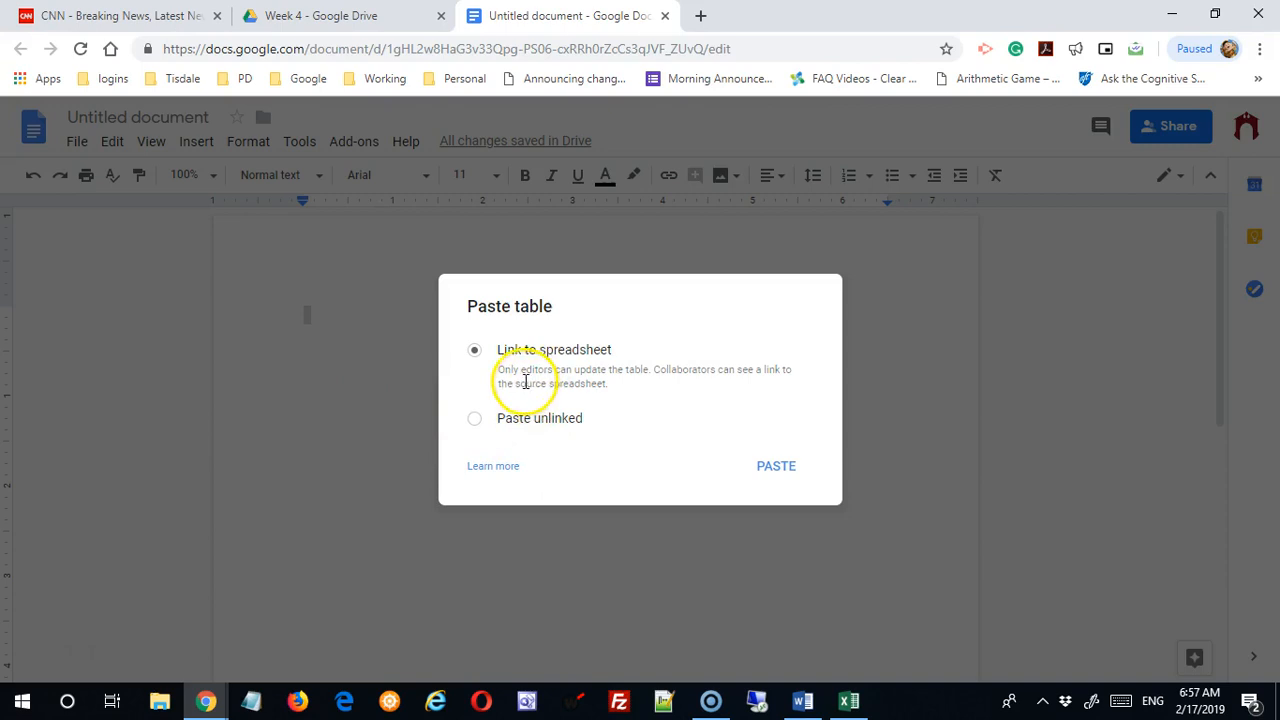
{"action": "left_click", "coordinate": [475, 421]}
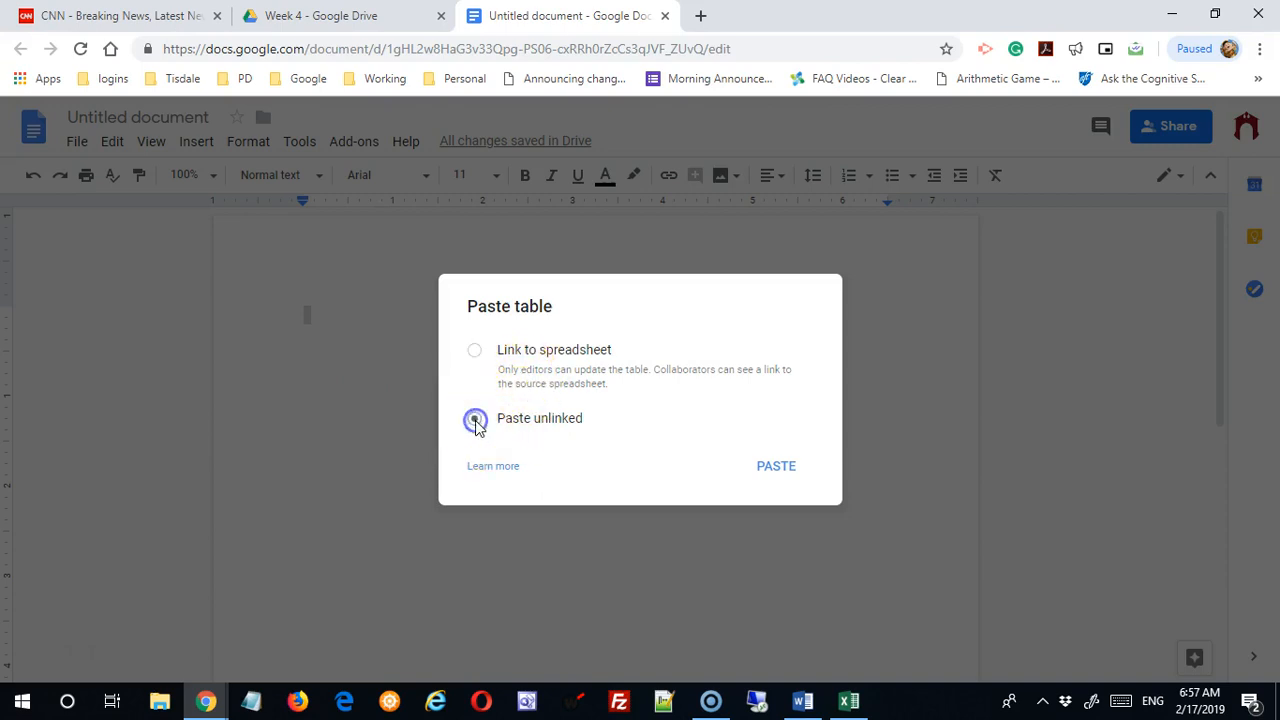
{"action": "left_click", "coordinate": [474, 352]}
{"action": "left_click", "coordinate": [774, 468]}
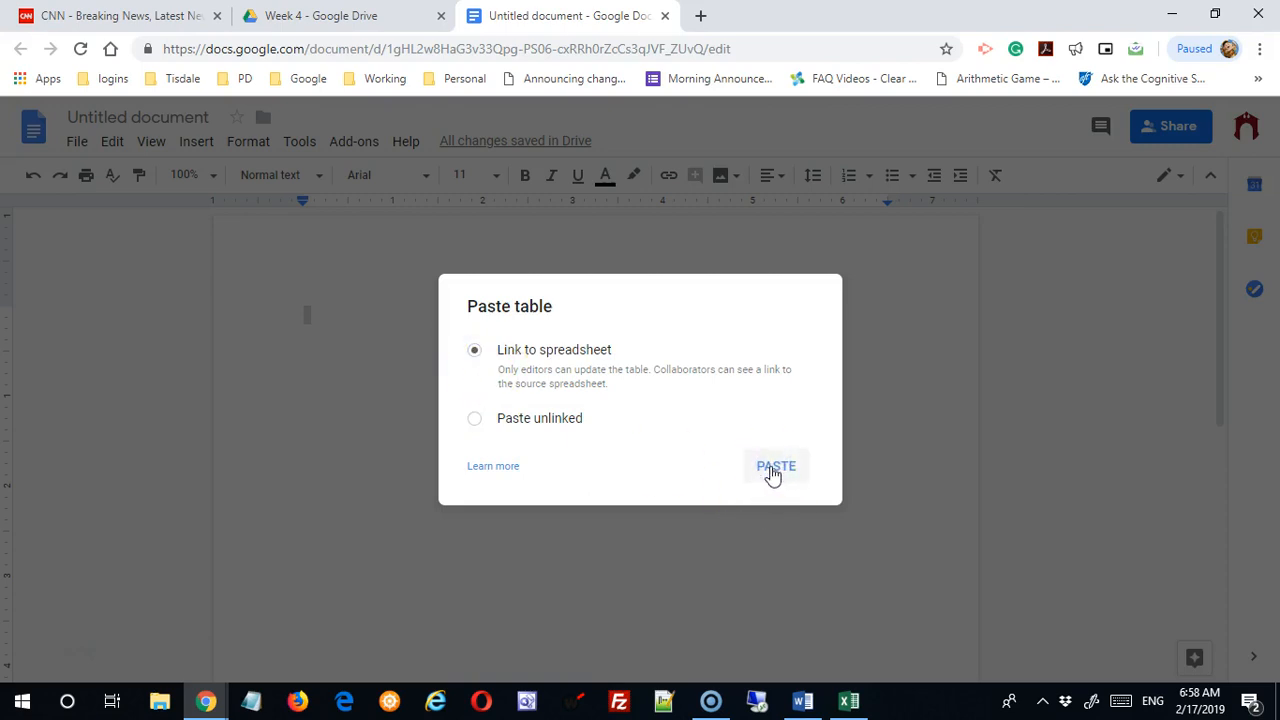
{"action": "left_click", "coordinate": [774, 468]}
{"action": "scroll", "coordinate": [773, 467], "scroll_direction": "up", "scroll_amount": 5}
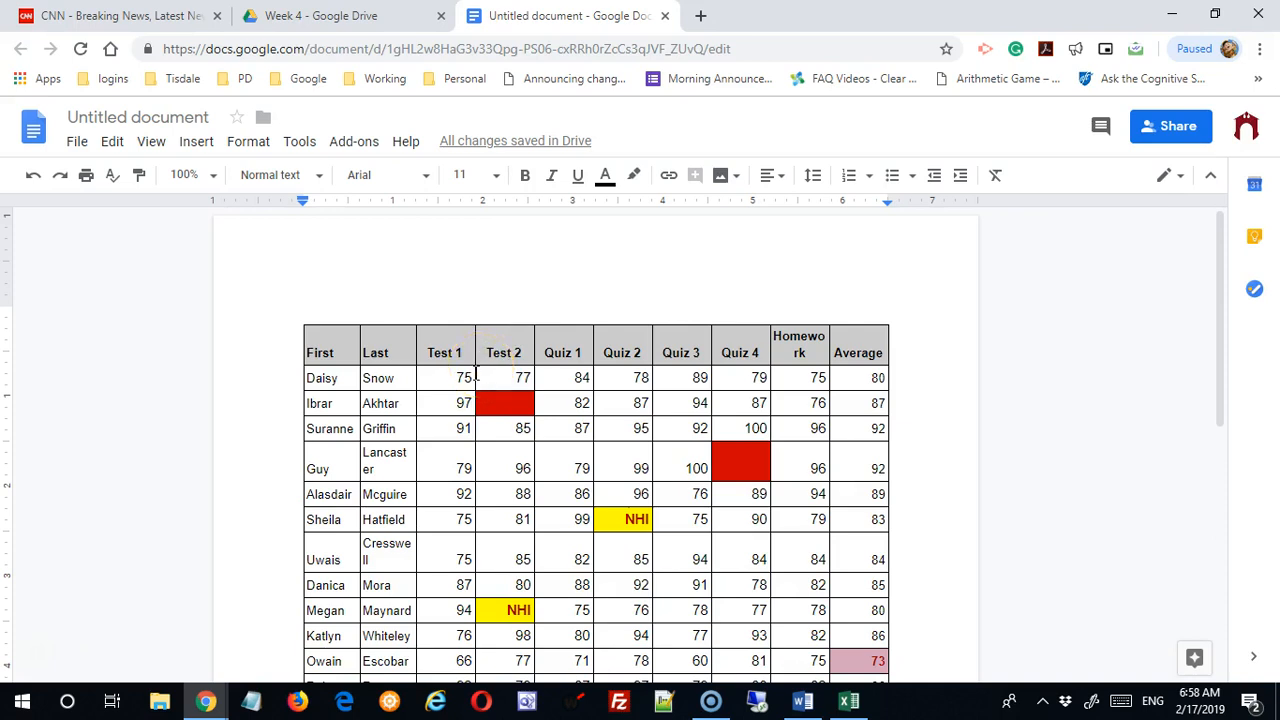
Step: Switch to the Activity spreadsheet and set the Test 1 score in the first student row (cell C2) to 89
{"action": "key", "text": "alt+Tab"}
{"action": "scroll", "coordinate": [380, 460], "scroll_direction": "up", "scroll_amount": 5}
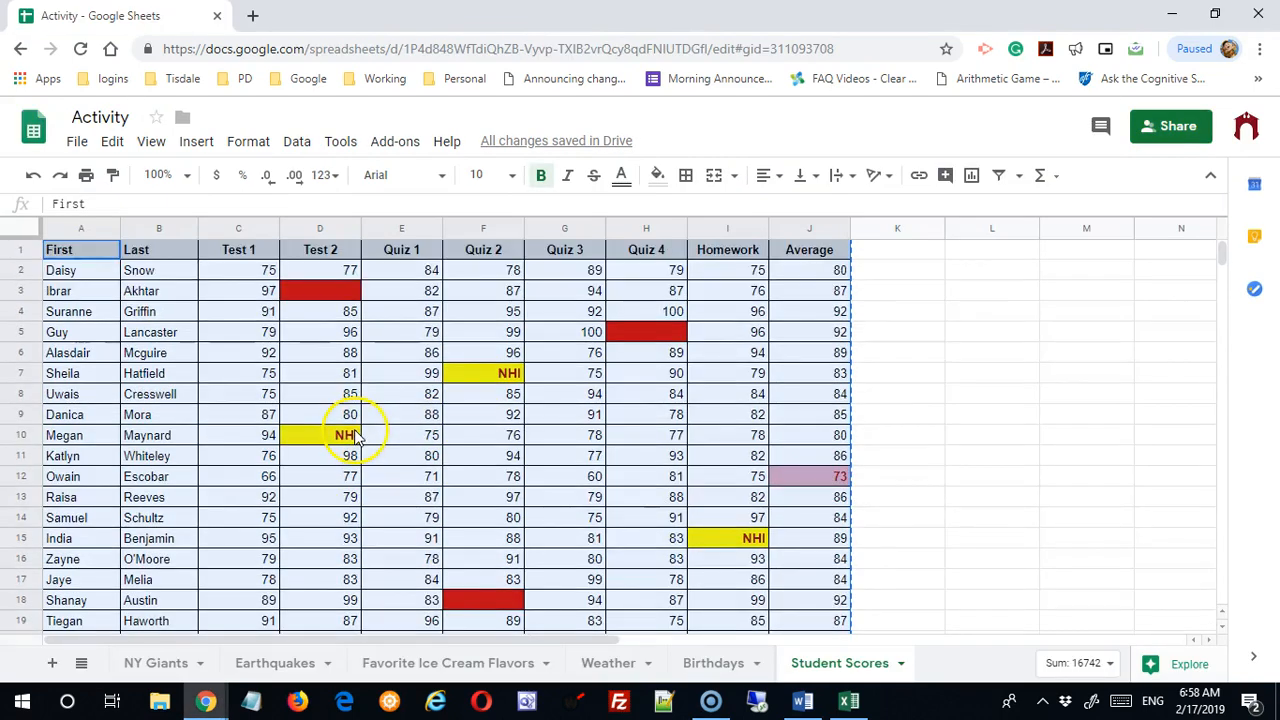
{"action": "left_click", "coordinate": [244, 268]}
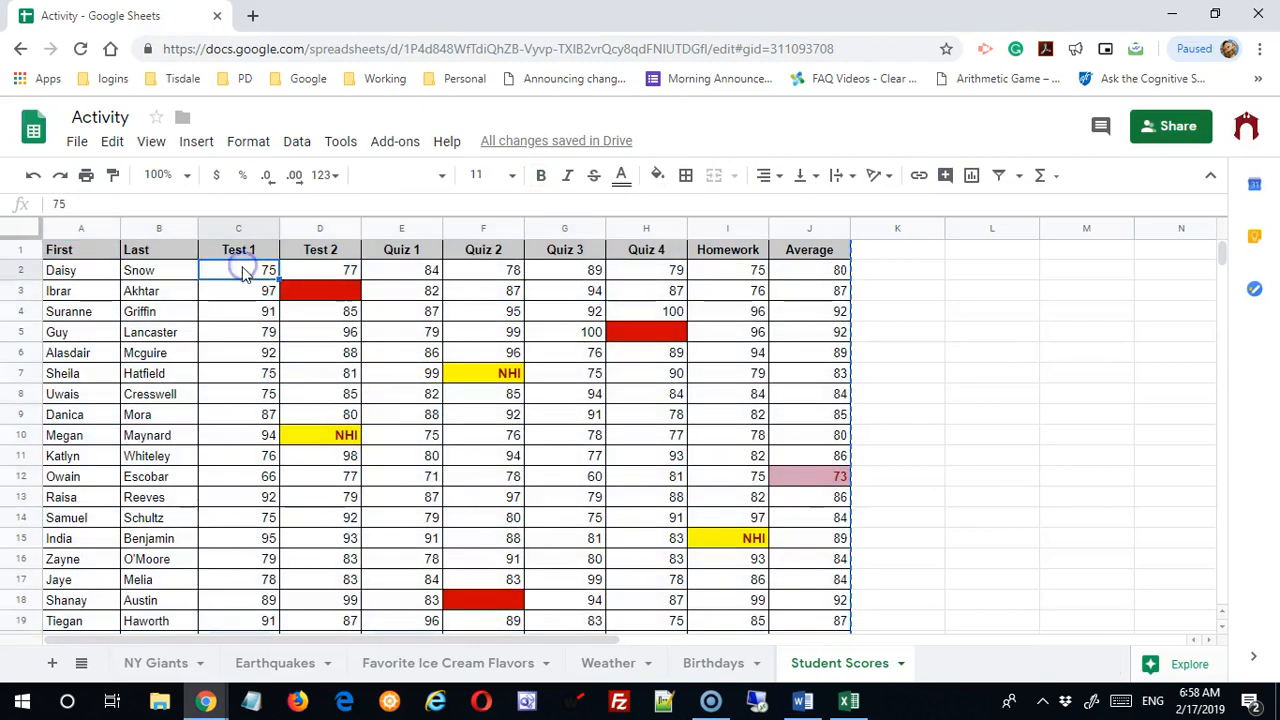
{"action": "type", "text": "89"}
{"action": "left_click", "coordinate": [336, 360]}
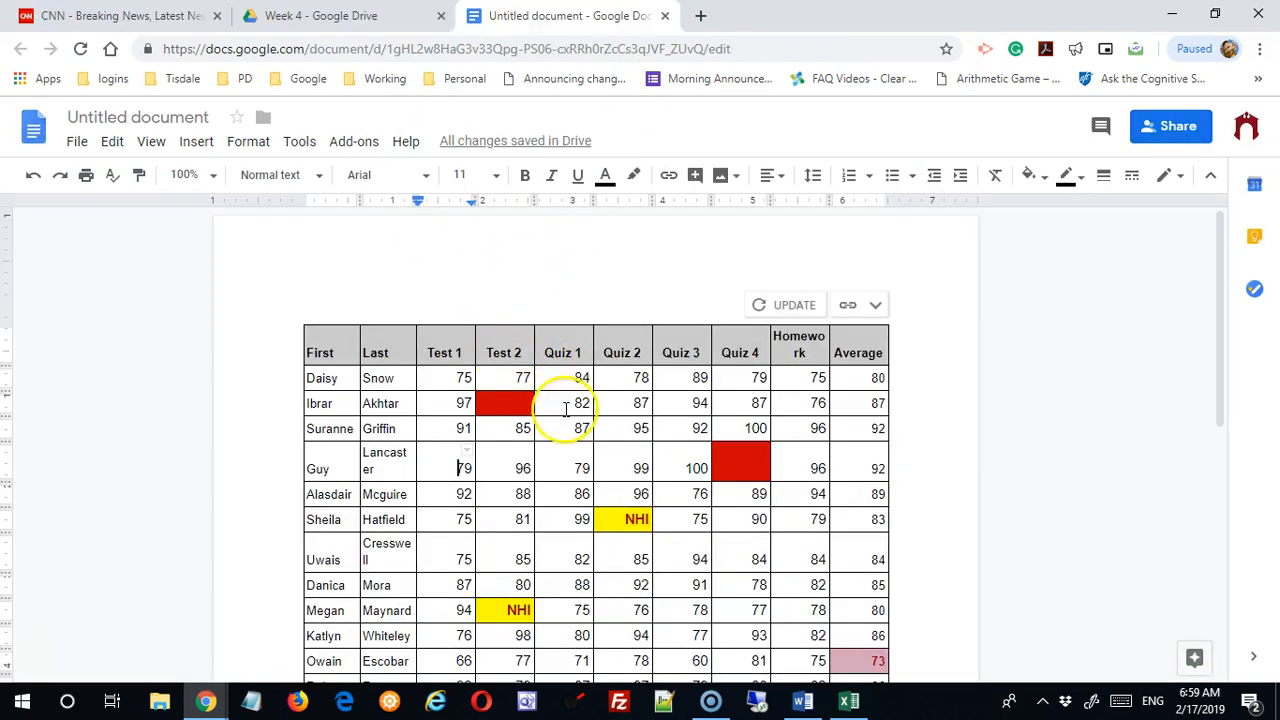
Step: Return to the Google Docs document and update the linked score table from its source spreadsheet
{"action": "left_click", "coordinate": [876, 307]}
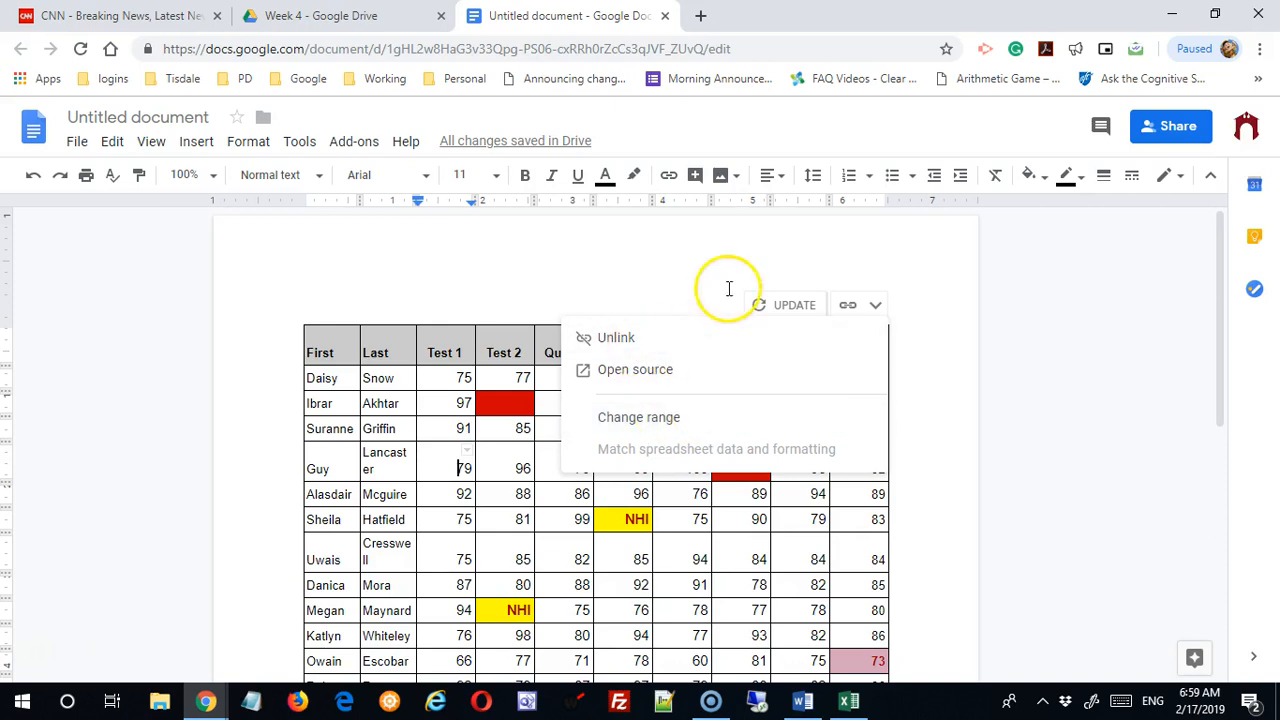
{"action": "left_click", "coordinate": [787, 318]}
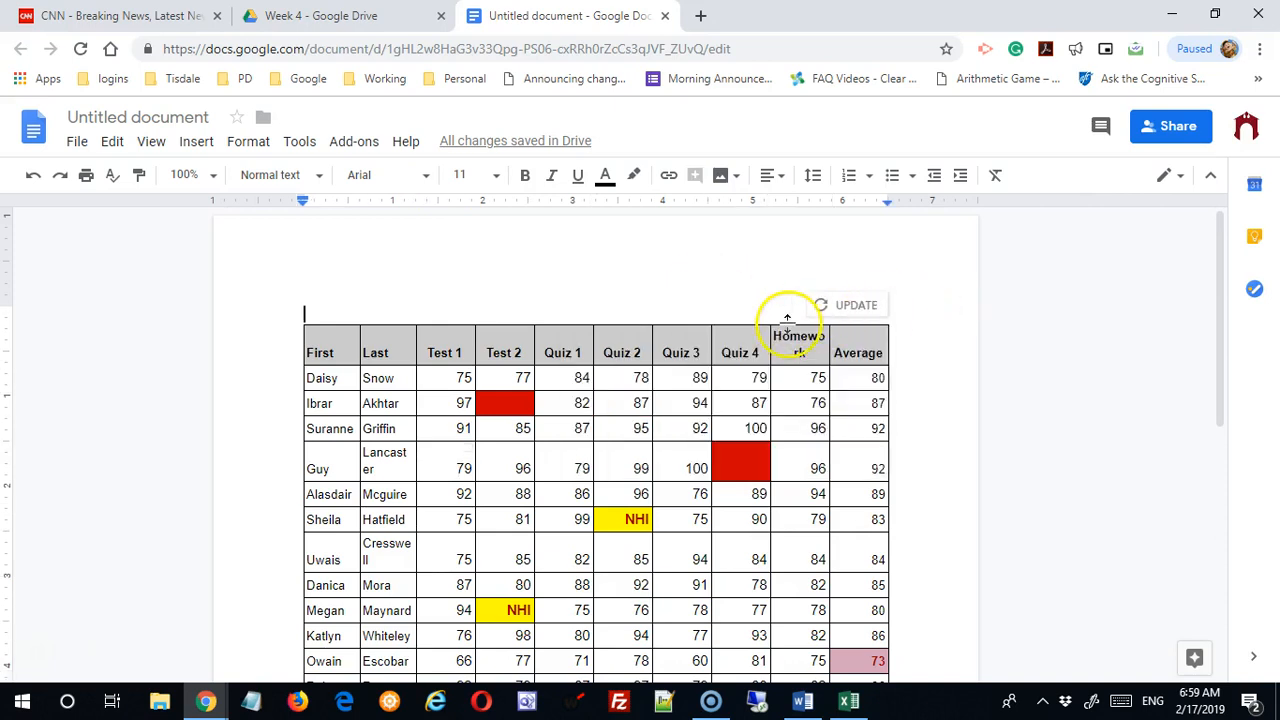
{"action": "left_click", "coordinate": [864, 308]}
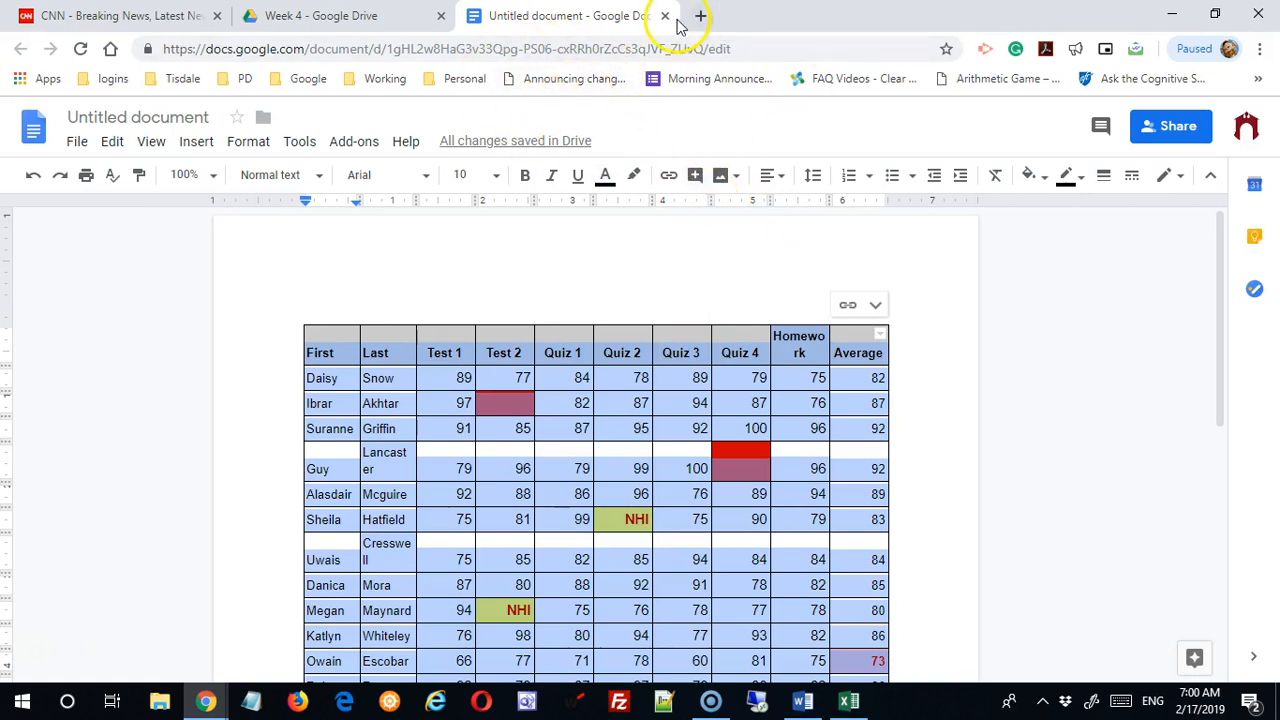
Step: Switch back to the Activity spreadsheet and start downloading it in Microsoft Excel (.xlsx) format
{"action": "key", "text": "alt+Tab"}
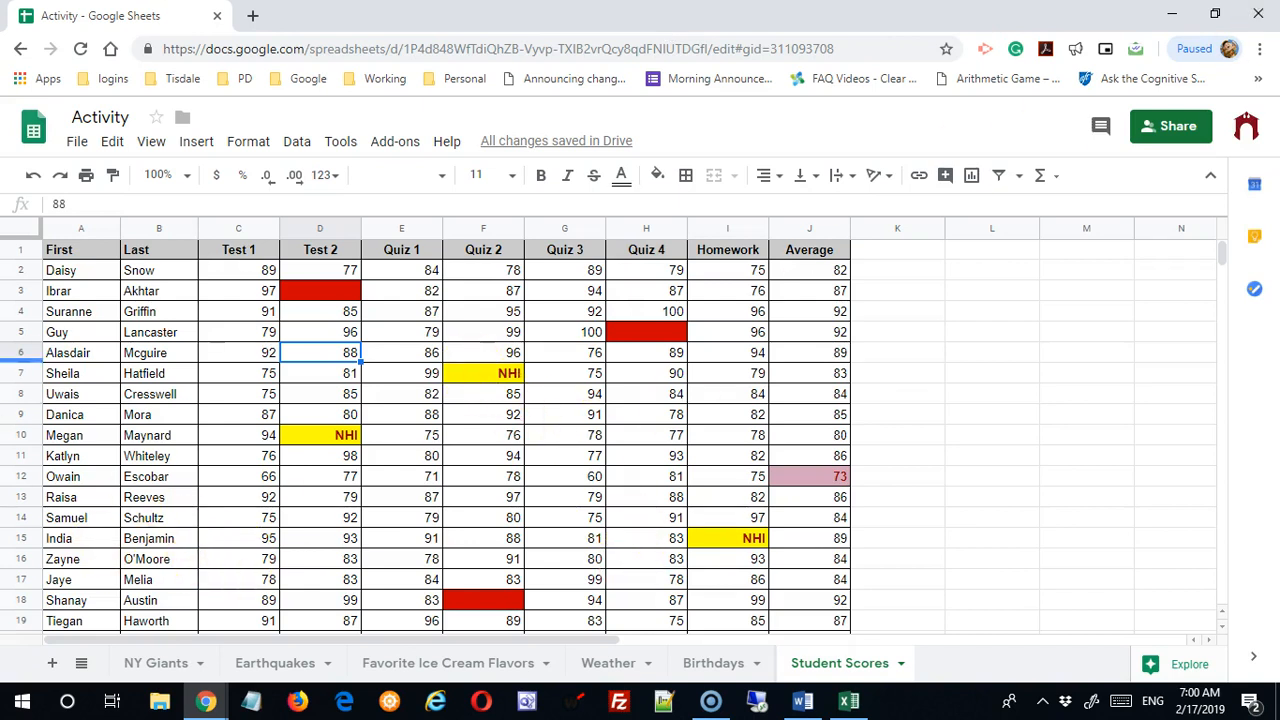
{"action": "left_click", "coordinate": [77, 143]}
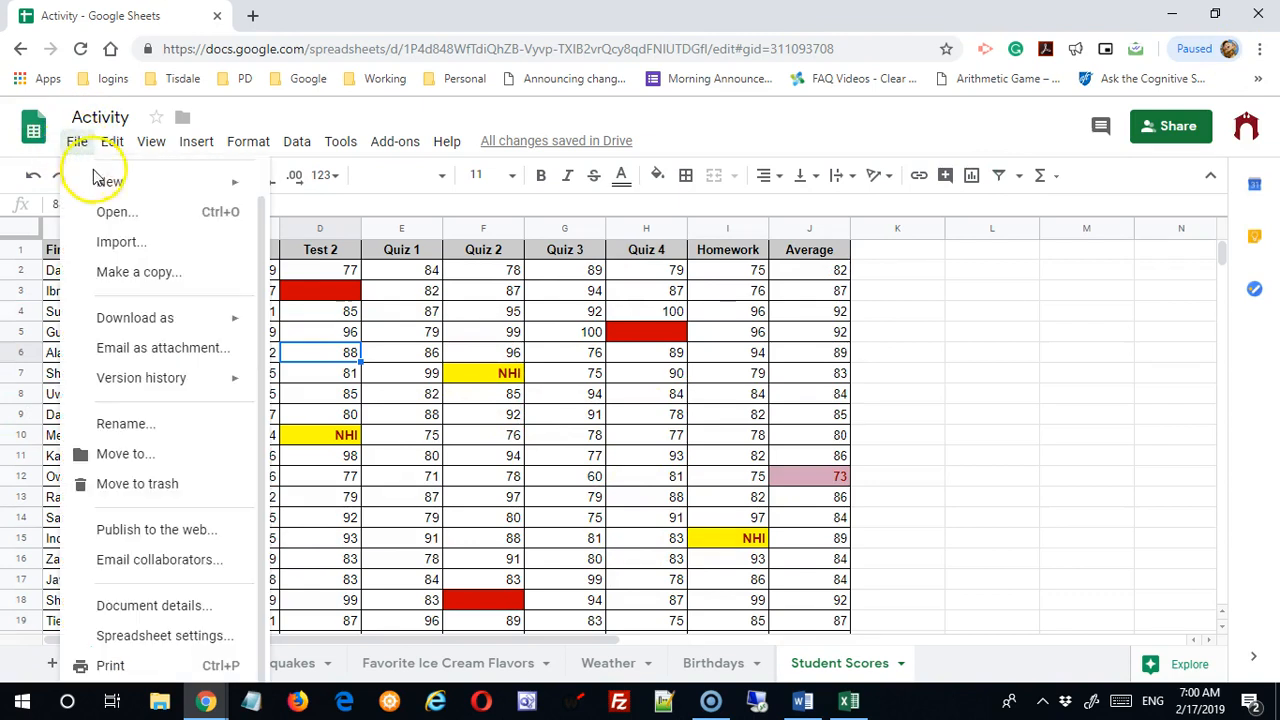
{"action": "mouse_move", "coordinate": [160, 318]}
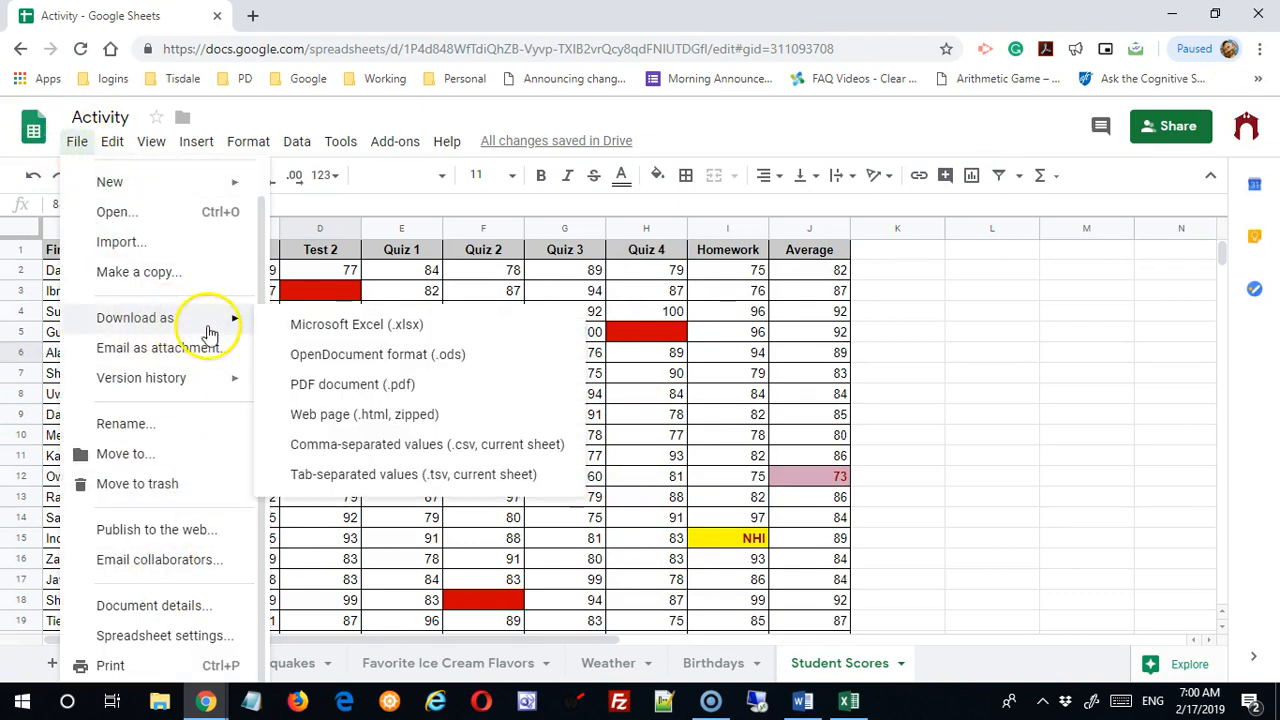
{"action": "left_click", "coordinate": [398, 332]}
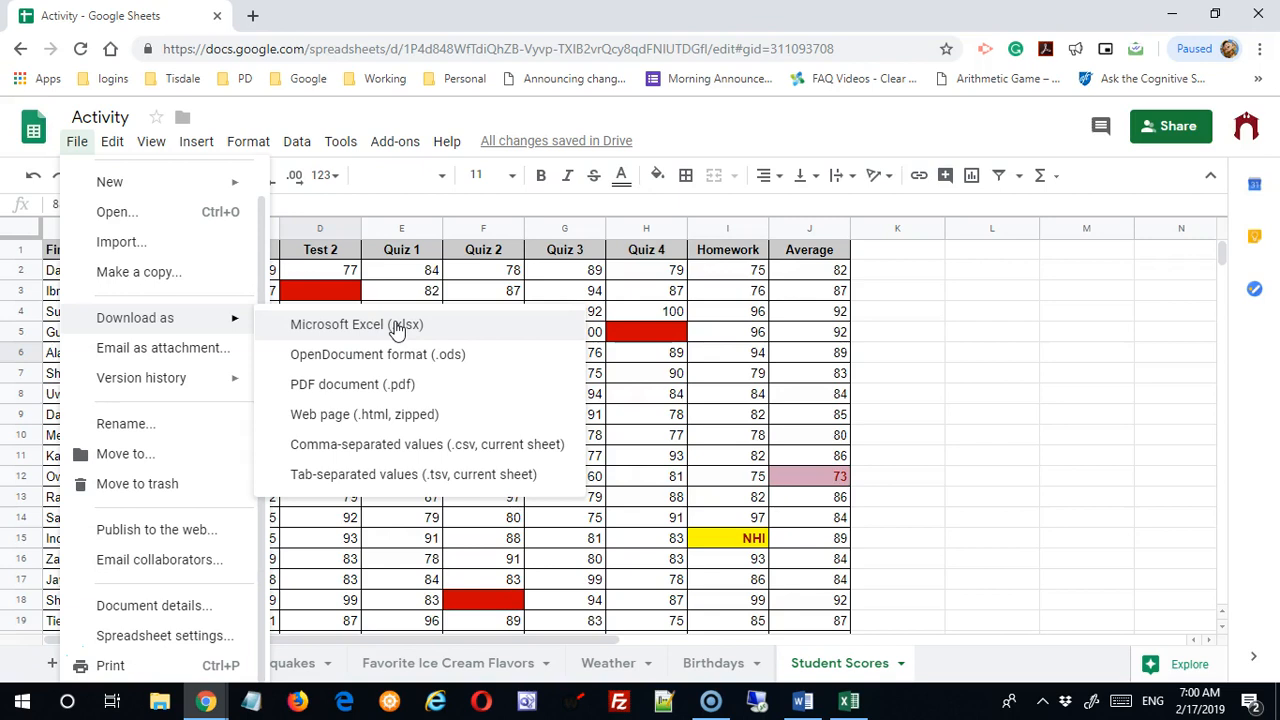
{"action": "left_click", "coordinate": [456, 370]}
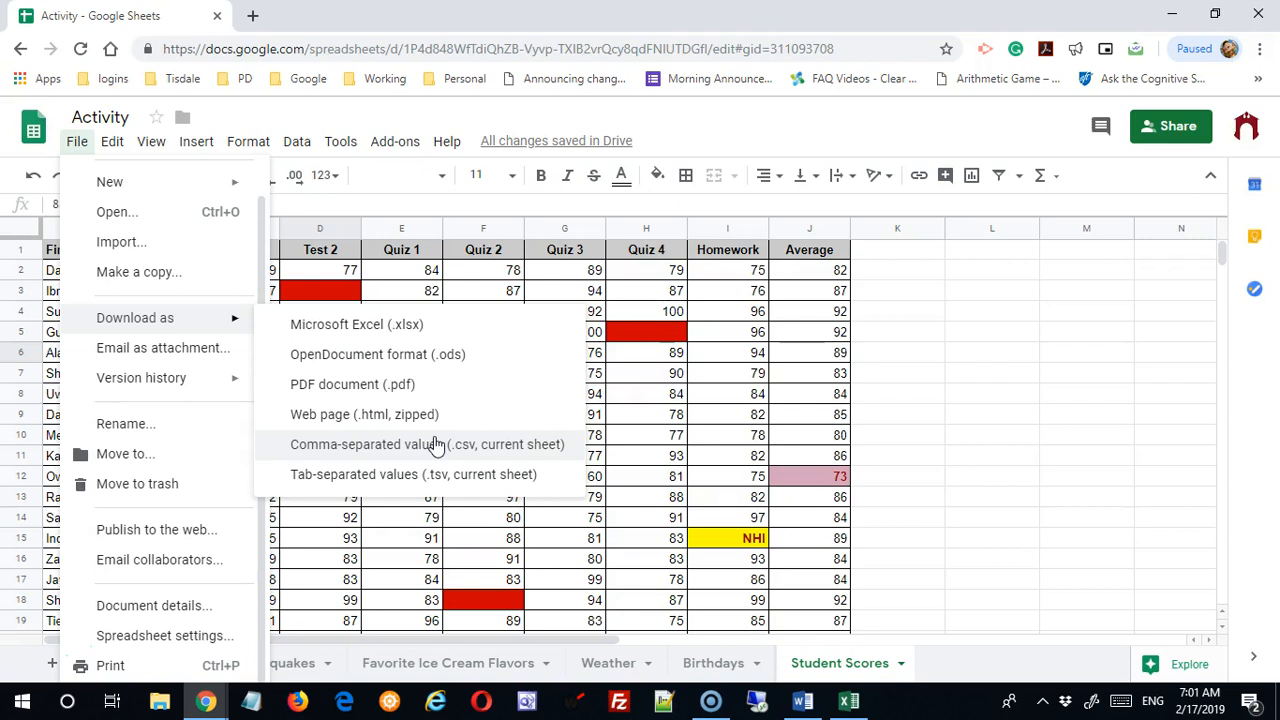
{"action": "left_click", "coordinate": [483, 450]}
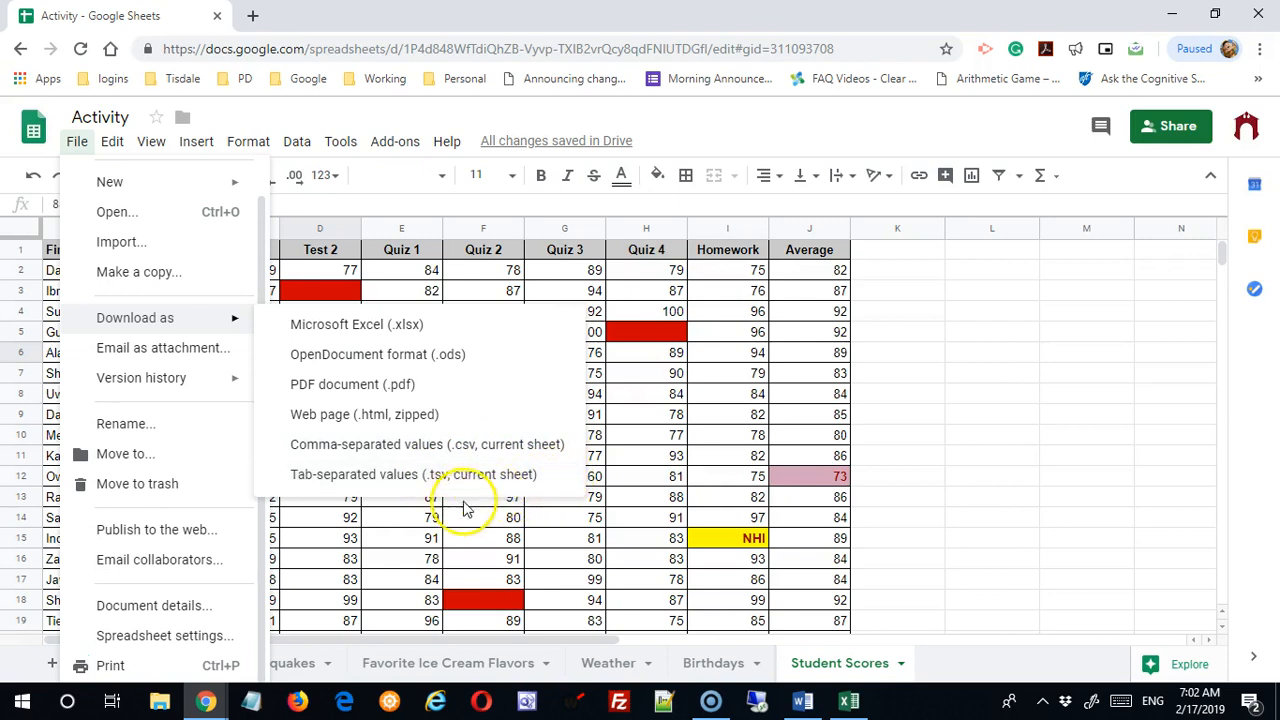
{"action": "left_click", "coordinate": [355, 330]}
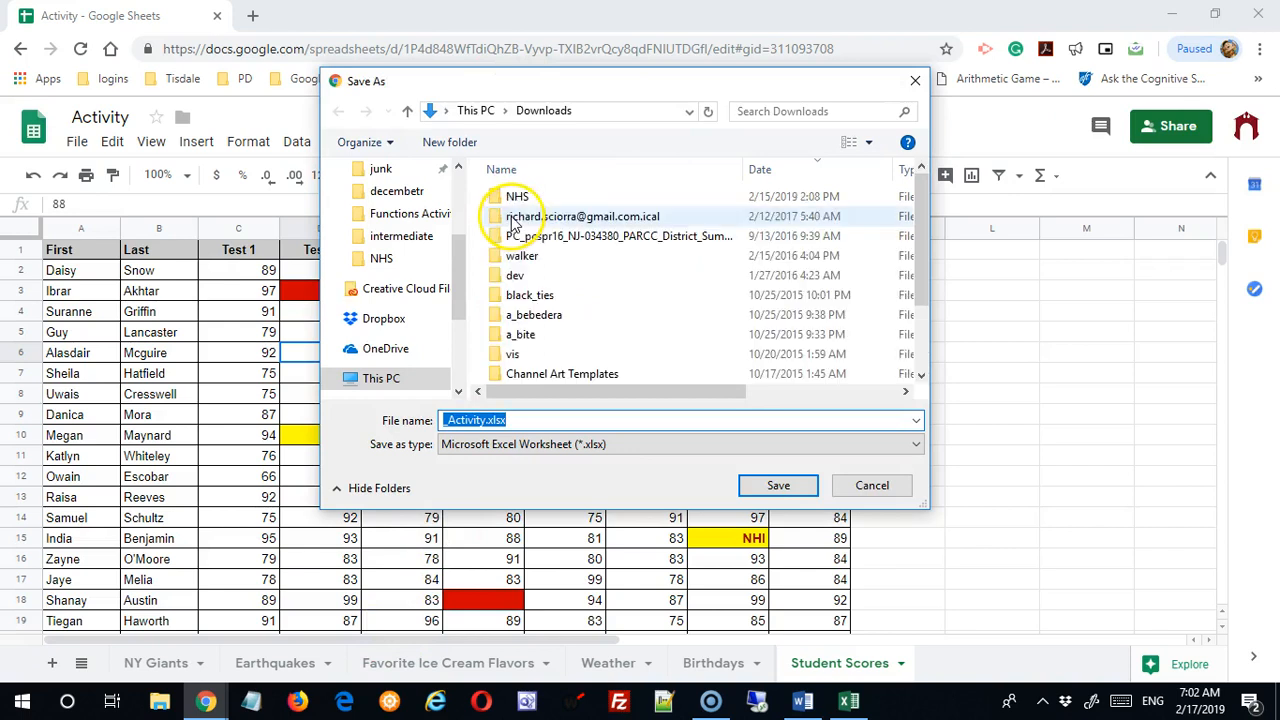
Step: Name the download "test download.xlsx" and save it in the Downloads folder
{"action": "left_click", "coordinate": [480, 421]}
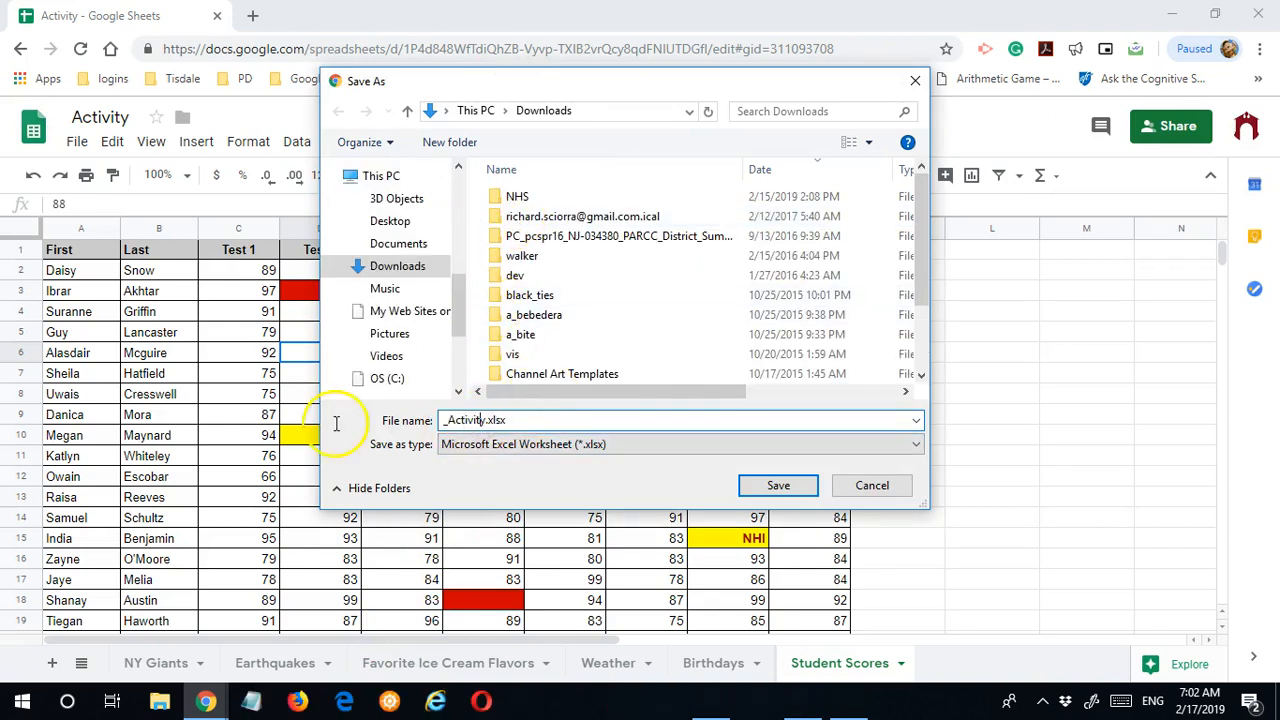
{"action": "key", "text": "shift+Home"}
{"action": "key", "text": "BackSpace"}
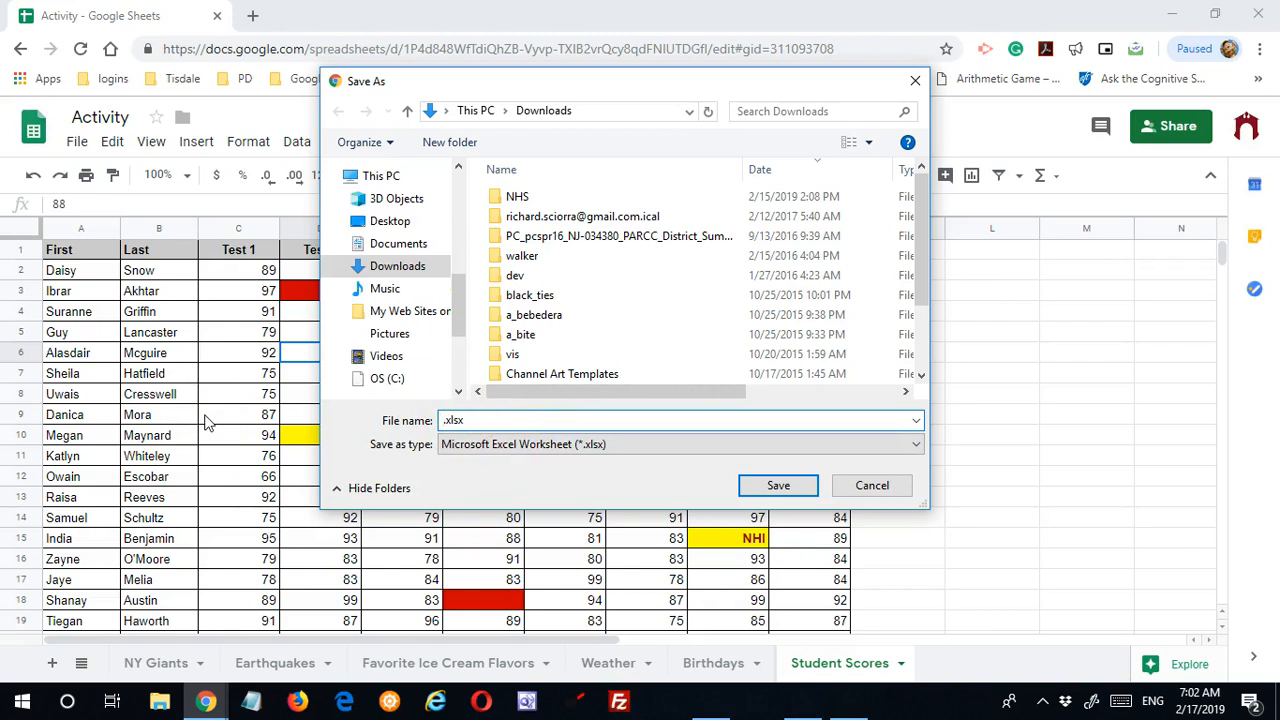
{"action": "type", "text": "test down"}
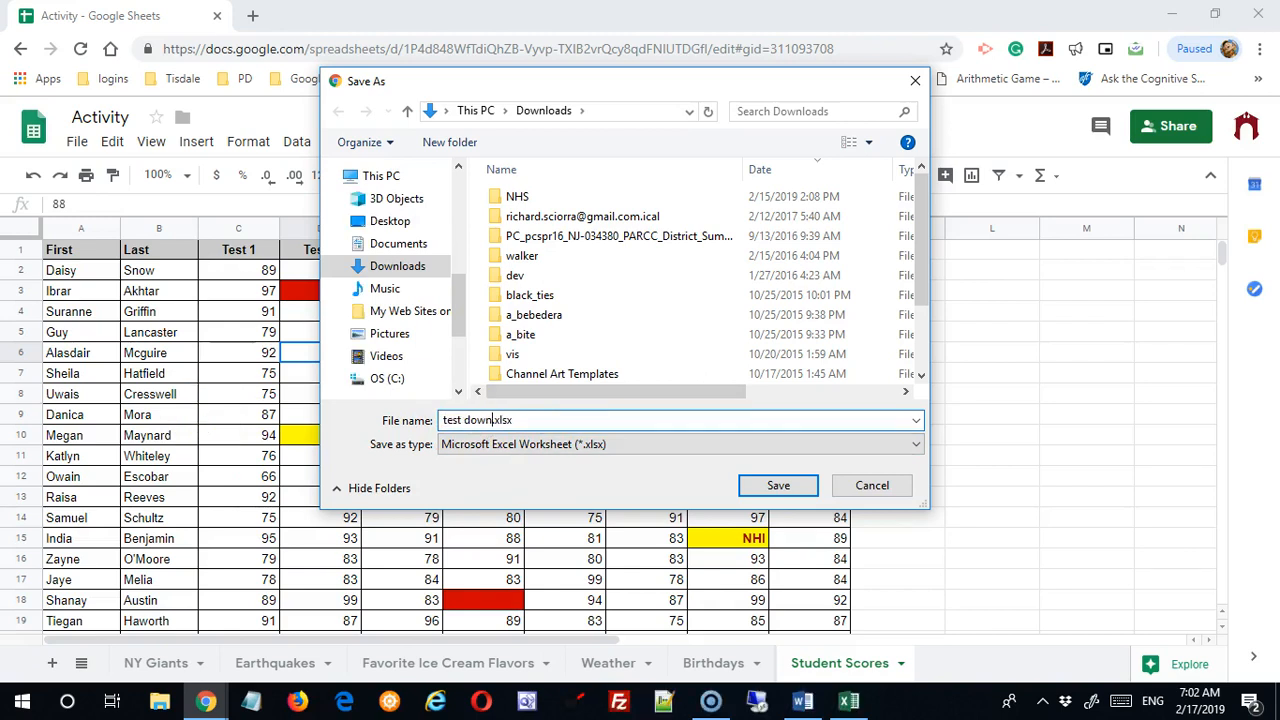
{"action": "type", "text": "load"}
{"action": "key", "text": "Return"}
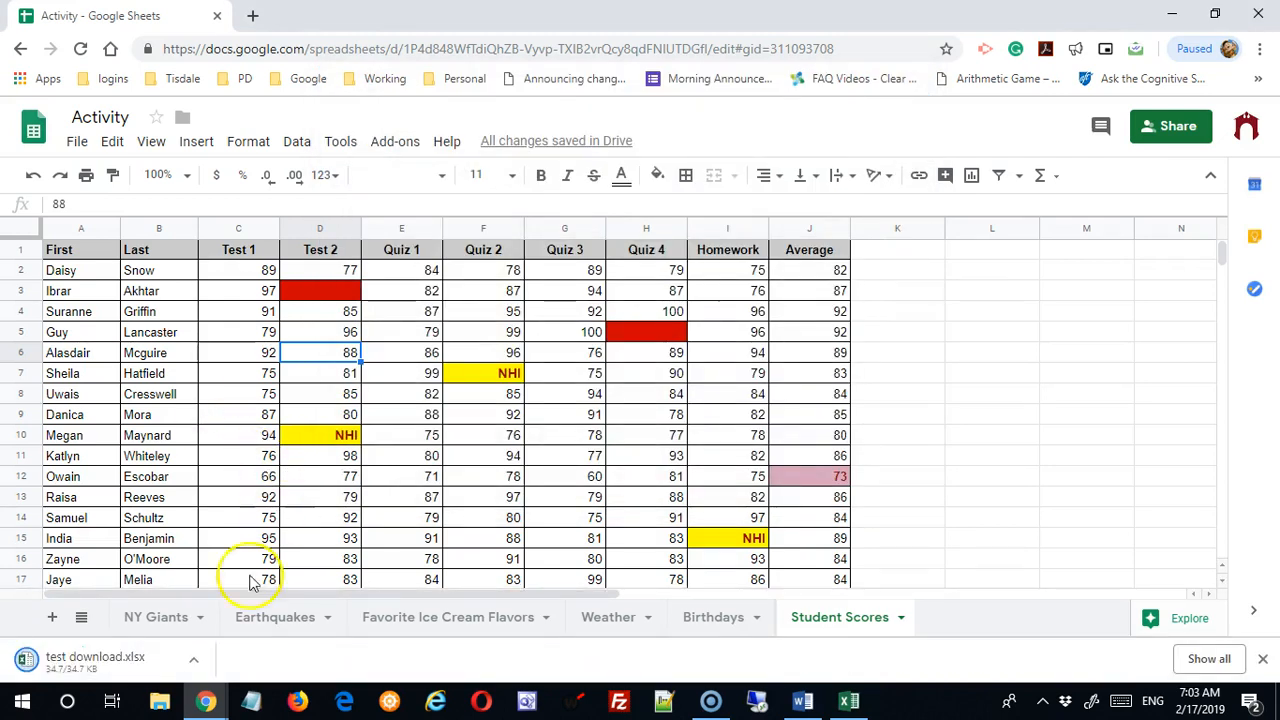
Step: Open the downloaded test download.xlsx in Excel, enable editing, and look over the NY Giants sheet
{"action": "left_click", "coordinate": [140, 662]}
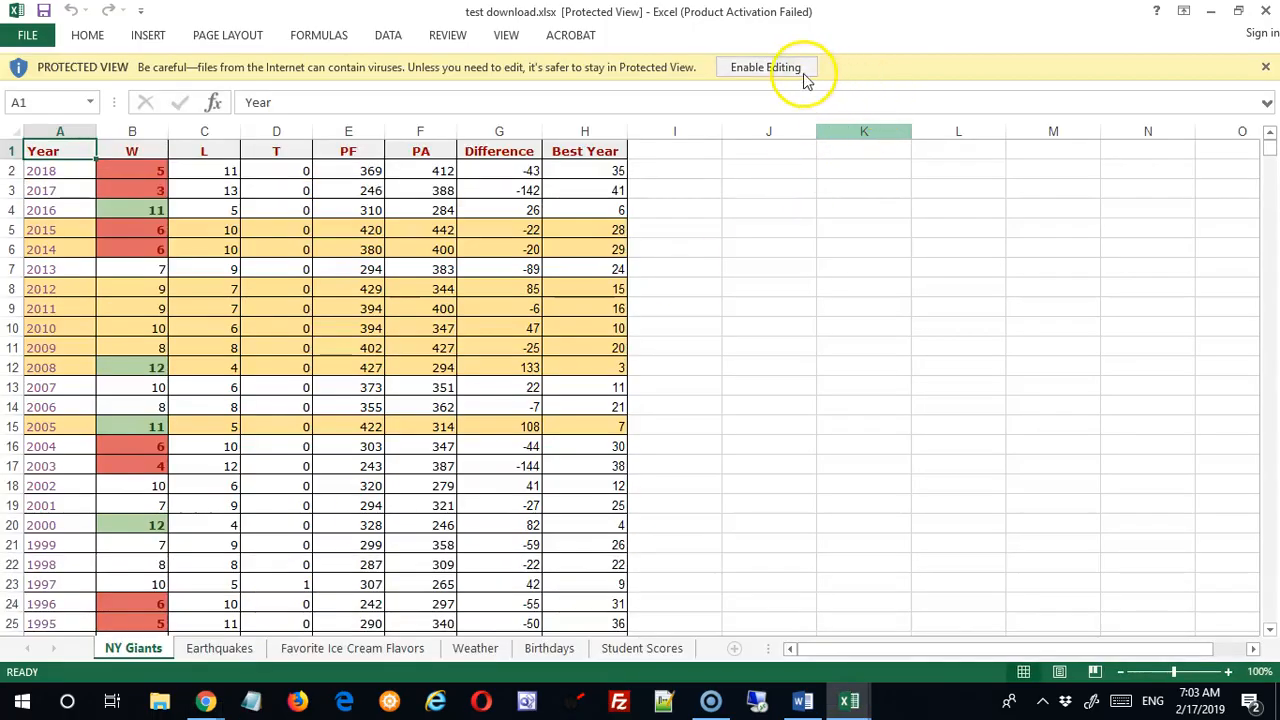
{"action": "left_click", "coordinate": [794, 71]}
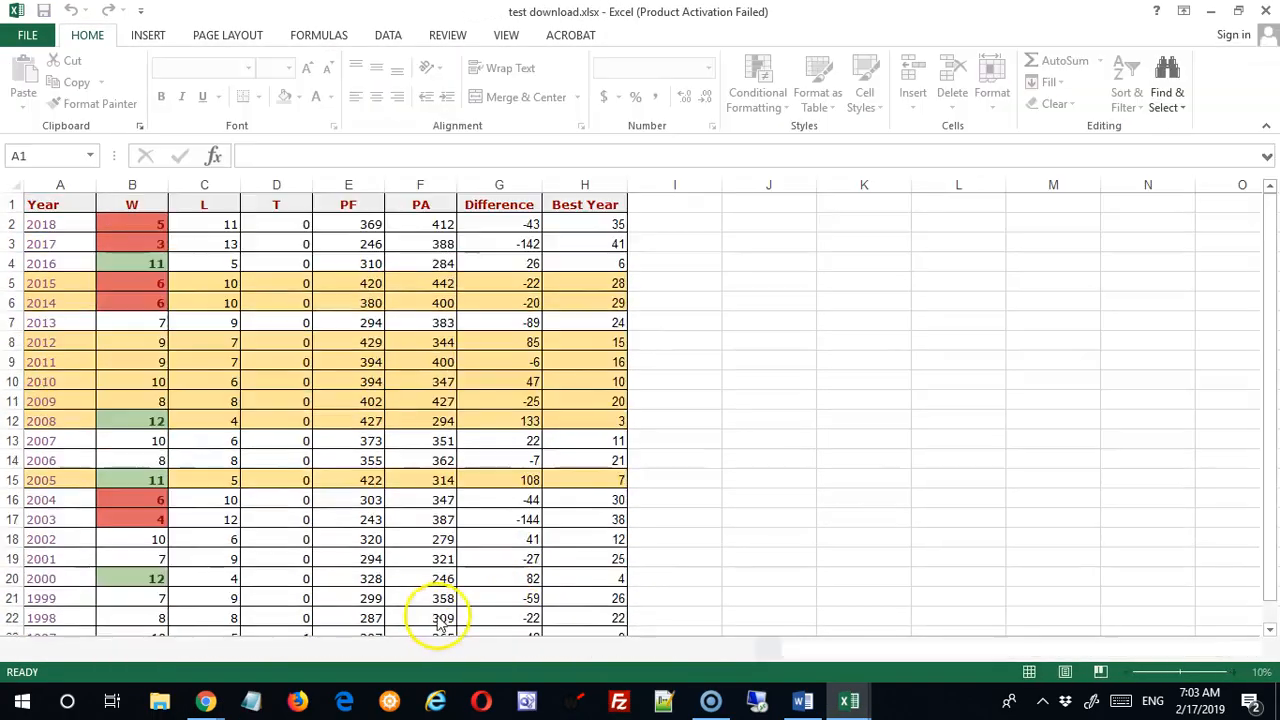
{"action": "scroll", "coordinate": [400, 598], "scroll_direction": "down", "scroll_amount": 4}
{"action": "scroll", "coordinate": [400, 598], "scroll_direction": "down", "scroll_amount": 4}
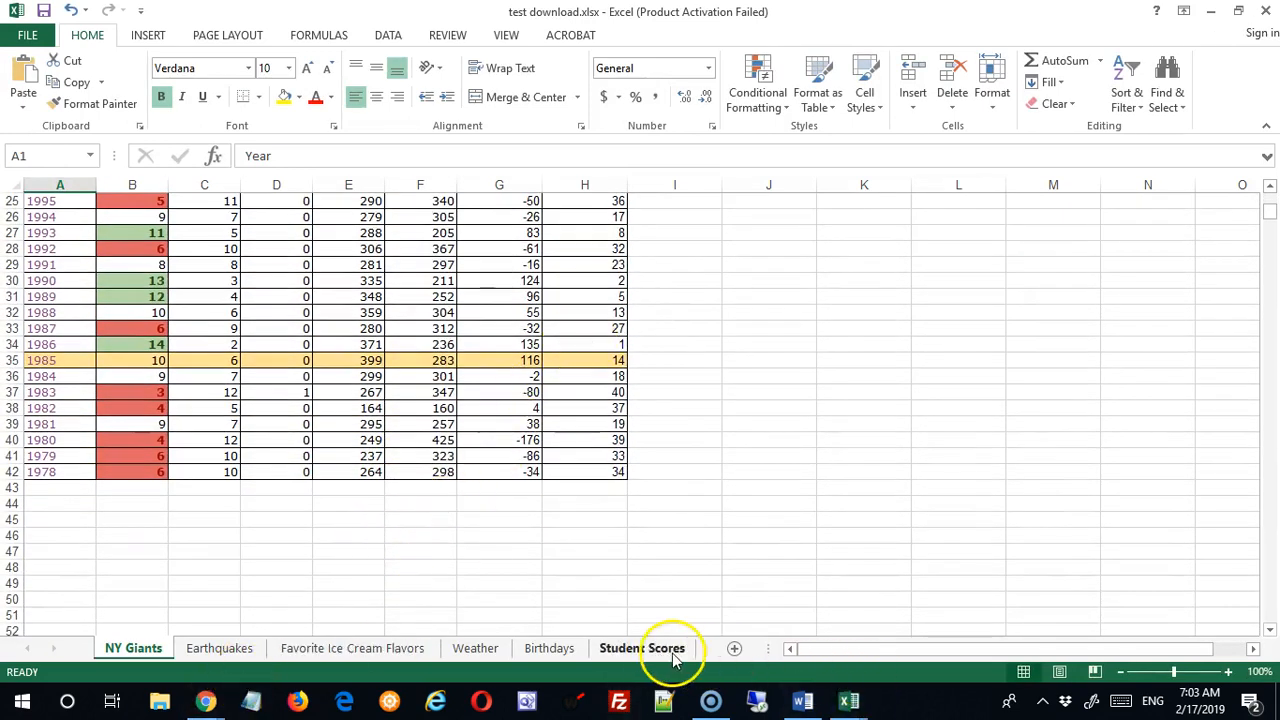
Step: Look through the Earthquakes, Favorite Ice Cream Flavors, Weather, Birthdays and Student Scores sheets, returning to NY Giants
{"action": "left_click", "coordinate": [228, 648]}
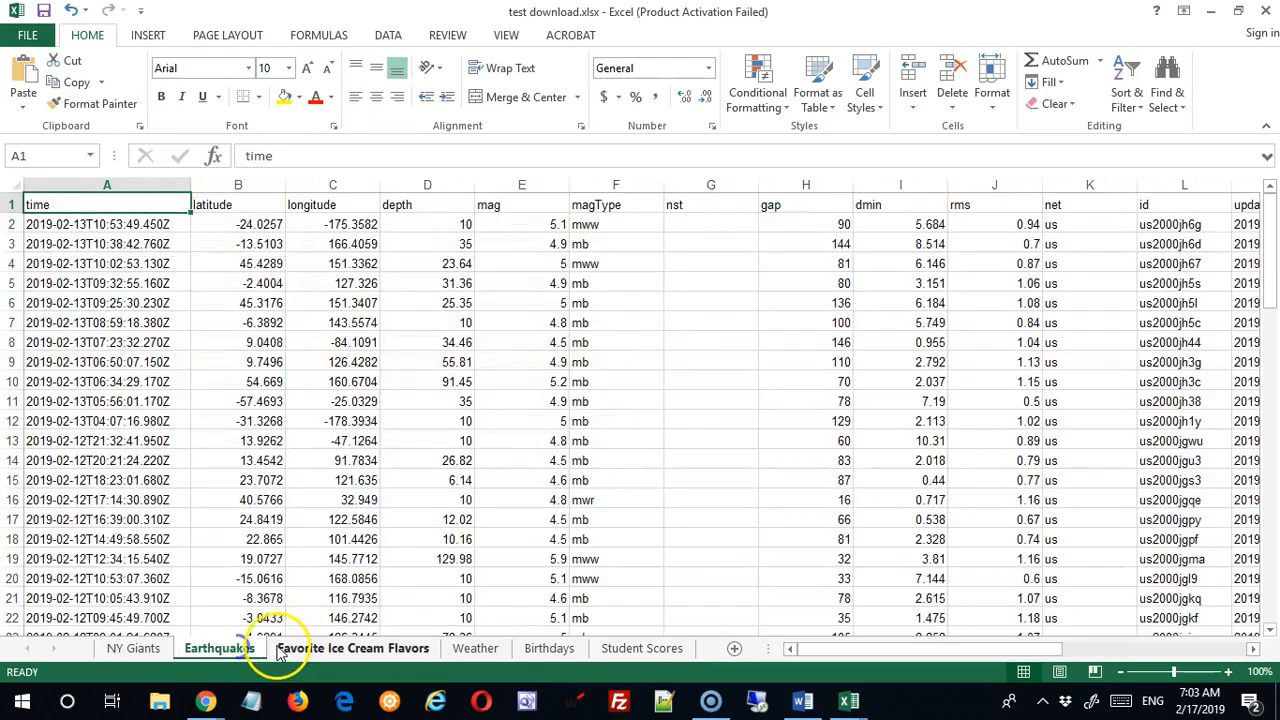
{"action": "left_click", "coordinate": [295, 648]}
{"action": "left_click", "coordinate": [490, 648]}
{"action": "left_click", "coordinate": [552, 648]}
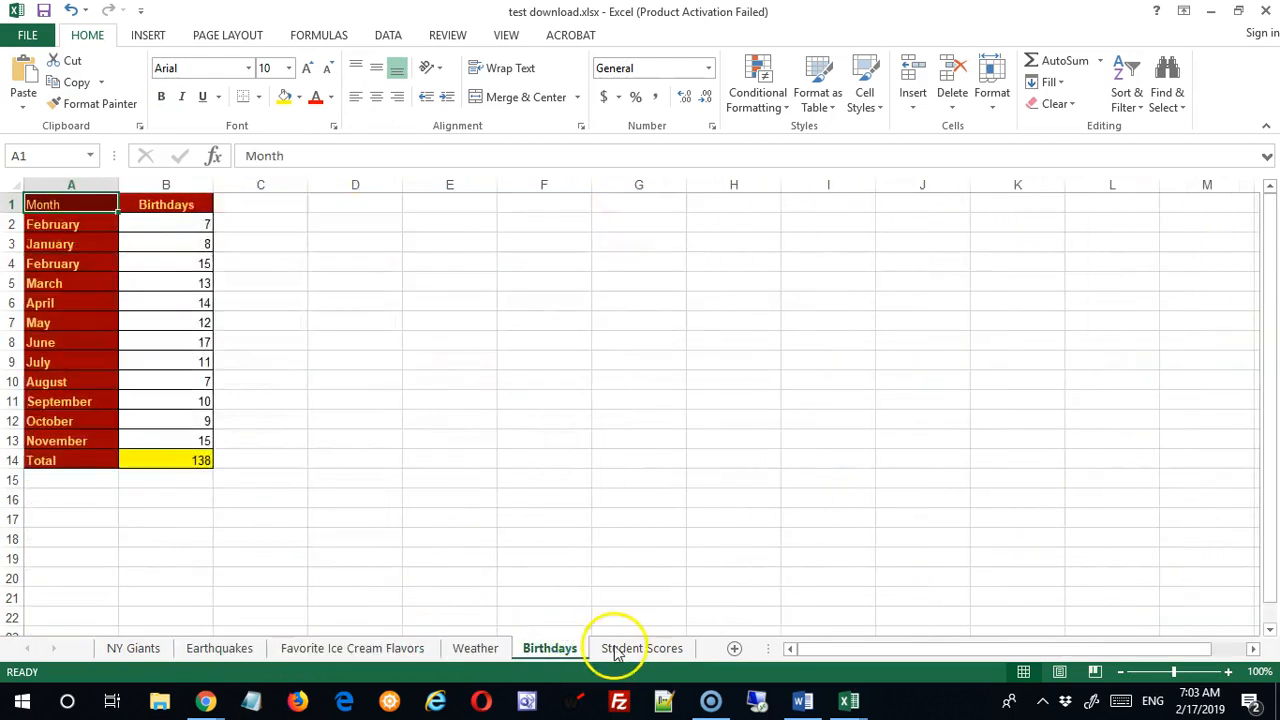
{"action": "left_click", "coordinate": [620, 648]}
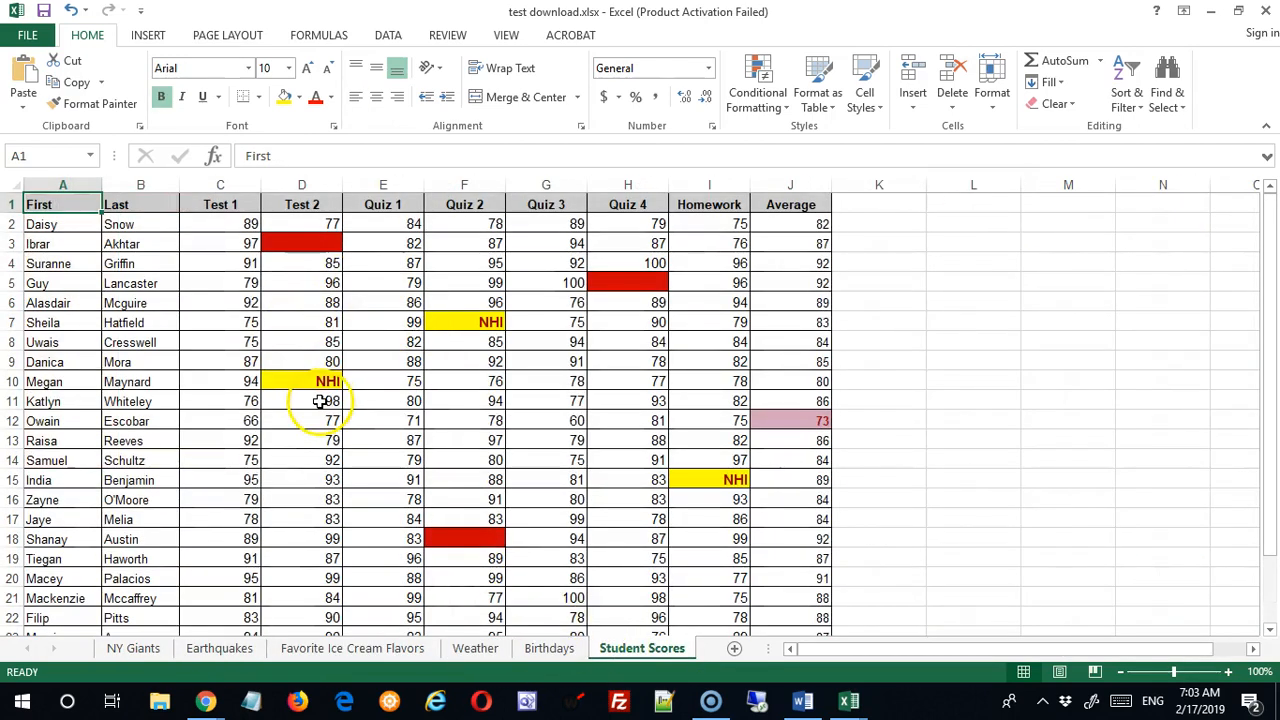
{"action": "left_click", "coordinate": [140, 649]}
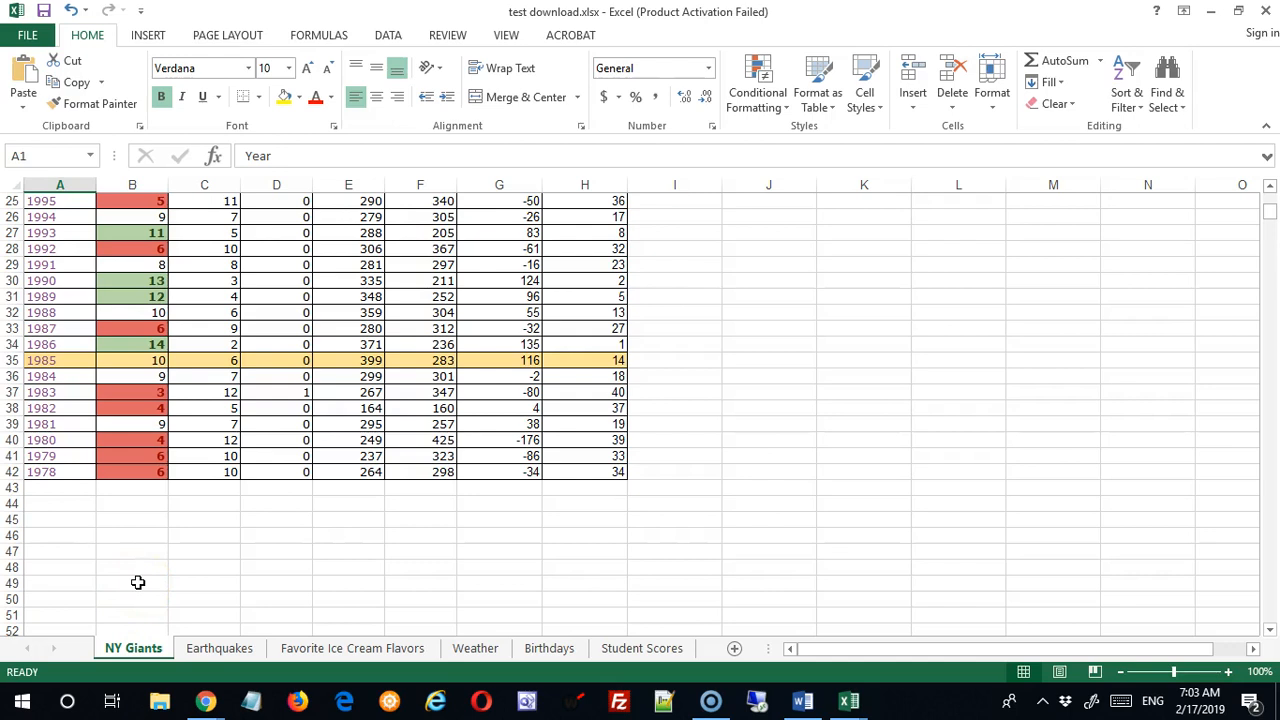
Step: Close the test download.xlsx workbook without saving changes
{"action": "left_click", "coordinate": [412, 535]}
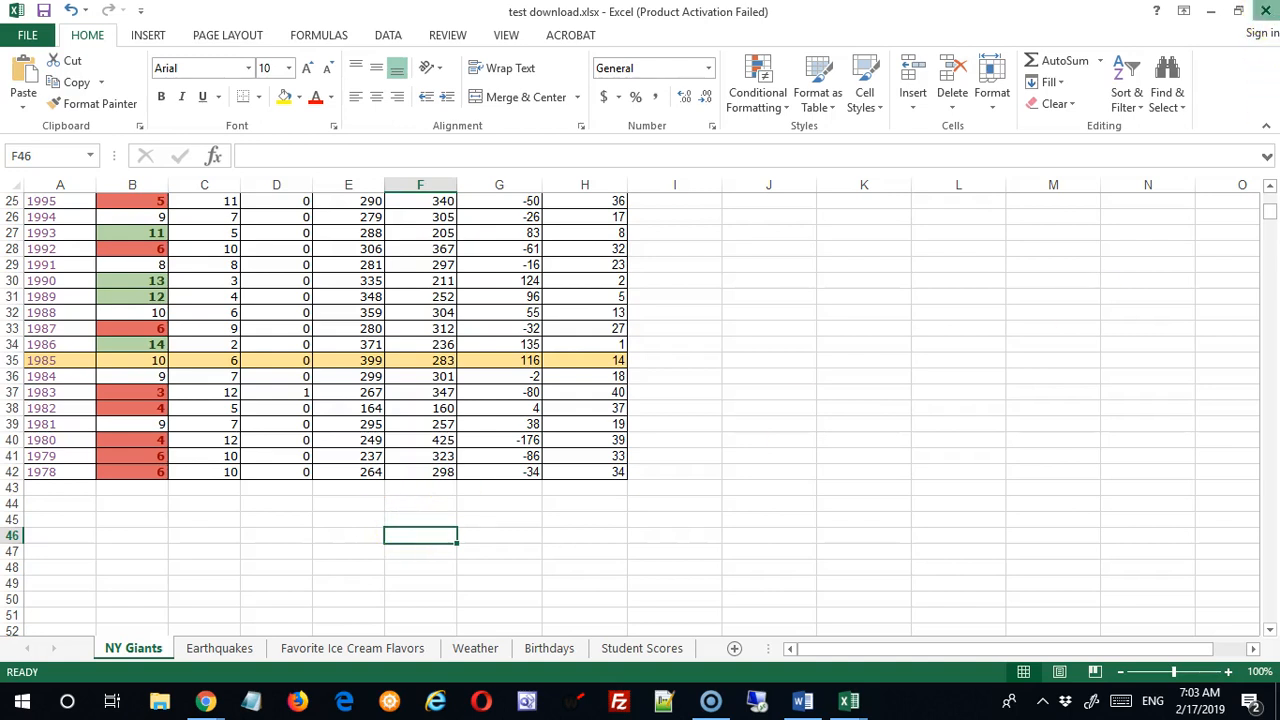
{"action": "left_click", "coordinate": [1265, 11]}
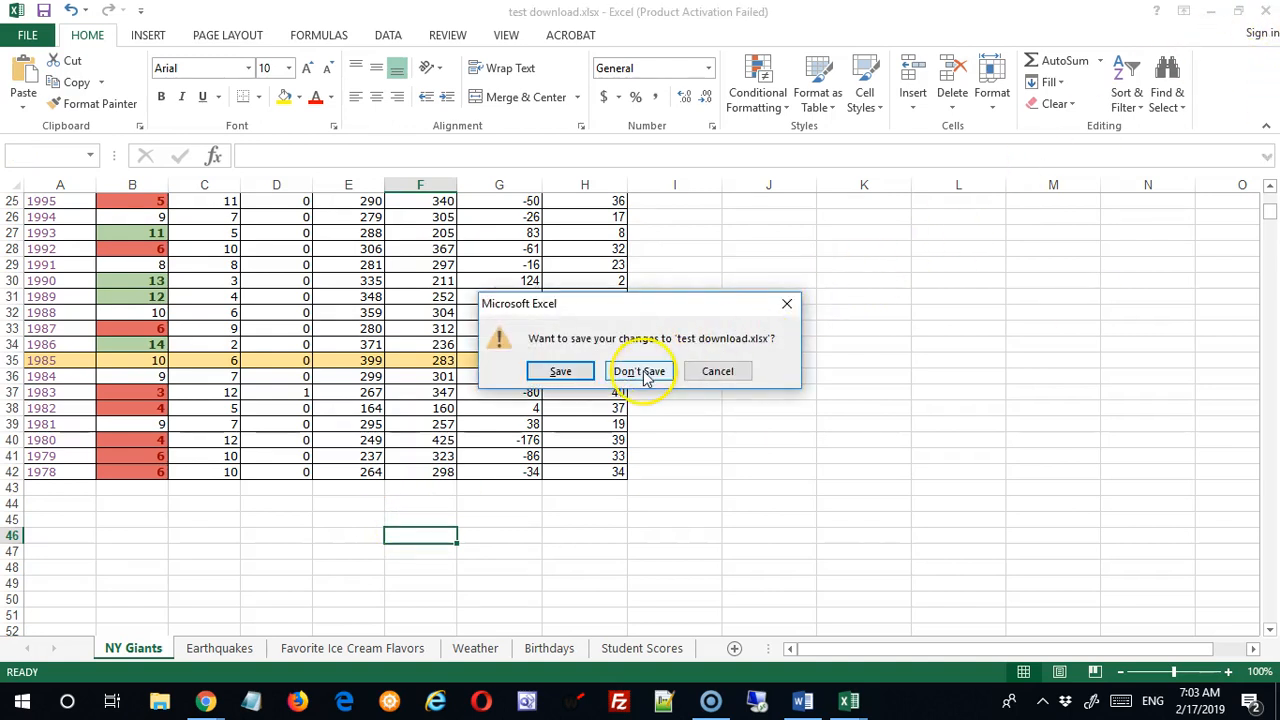
{"action": "left_click", "coordinate": [645, 375]}
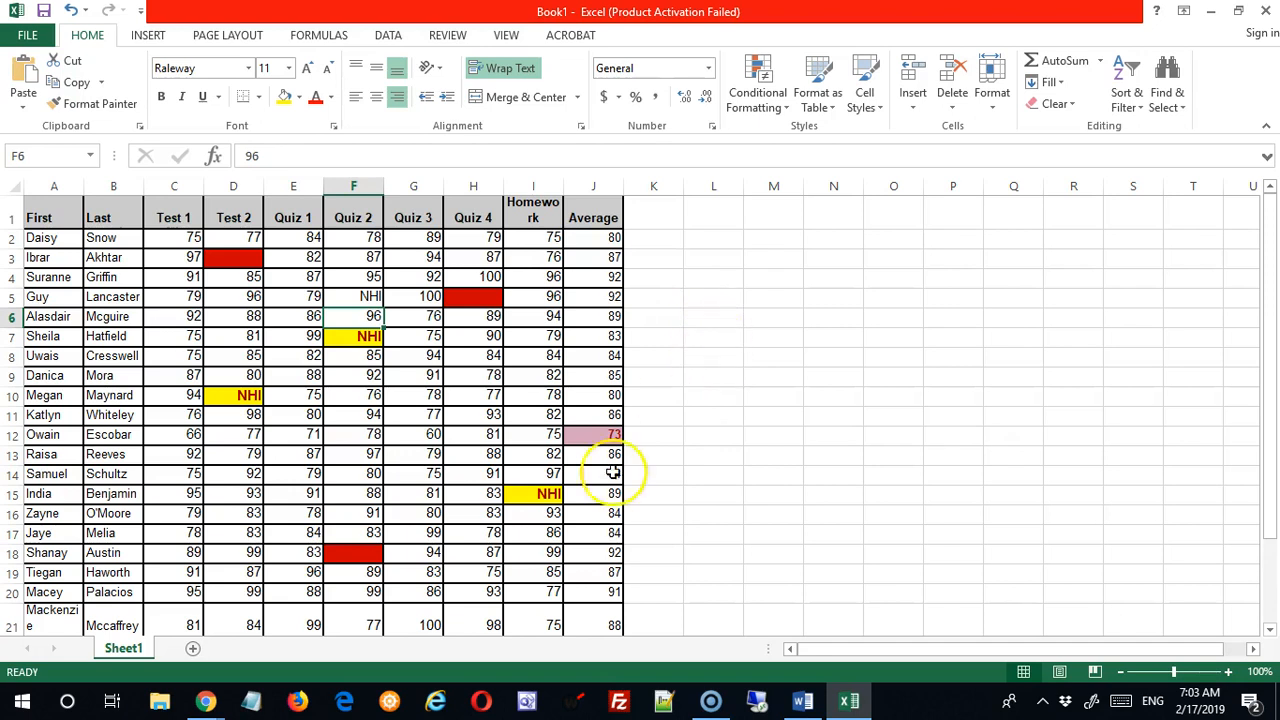
Step: Switch to the Word document and delete its entire contents, including the pasted score table
{"action": "left_click", "coordinate": [806, 704]}
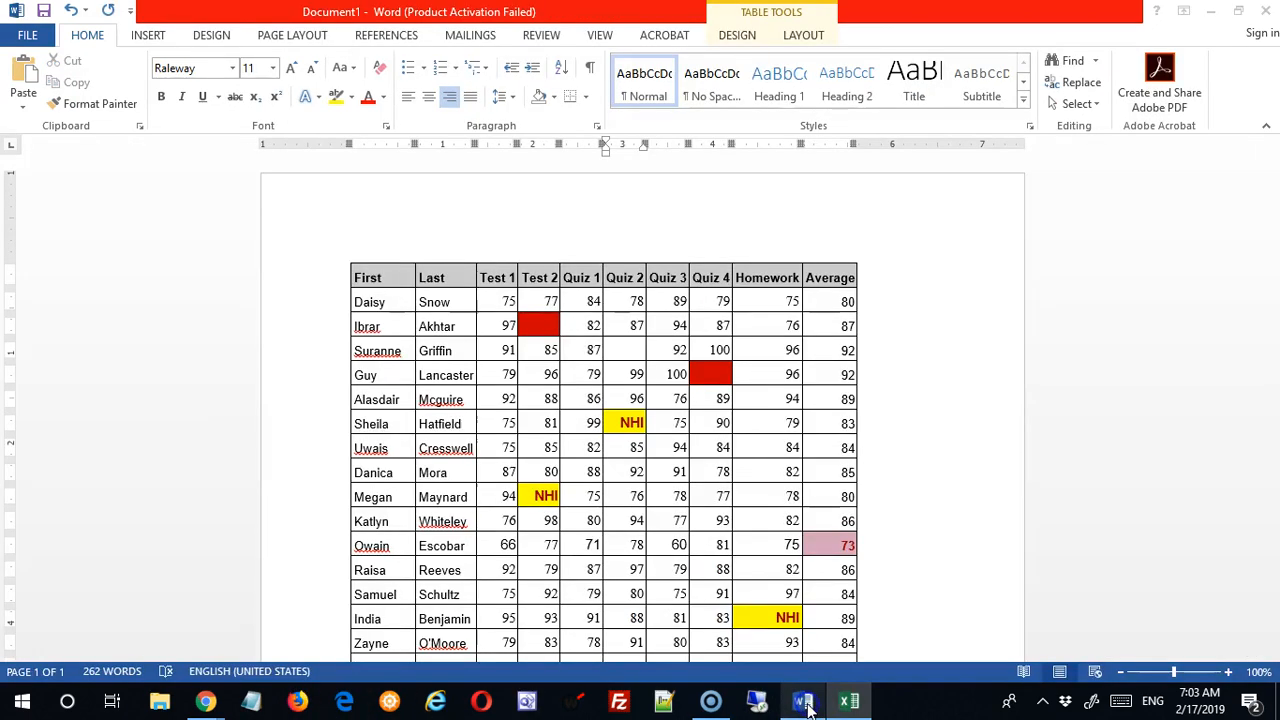
{"action": "left_click", "coordinate": [463, 260]}
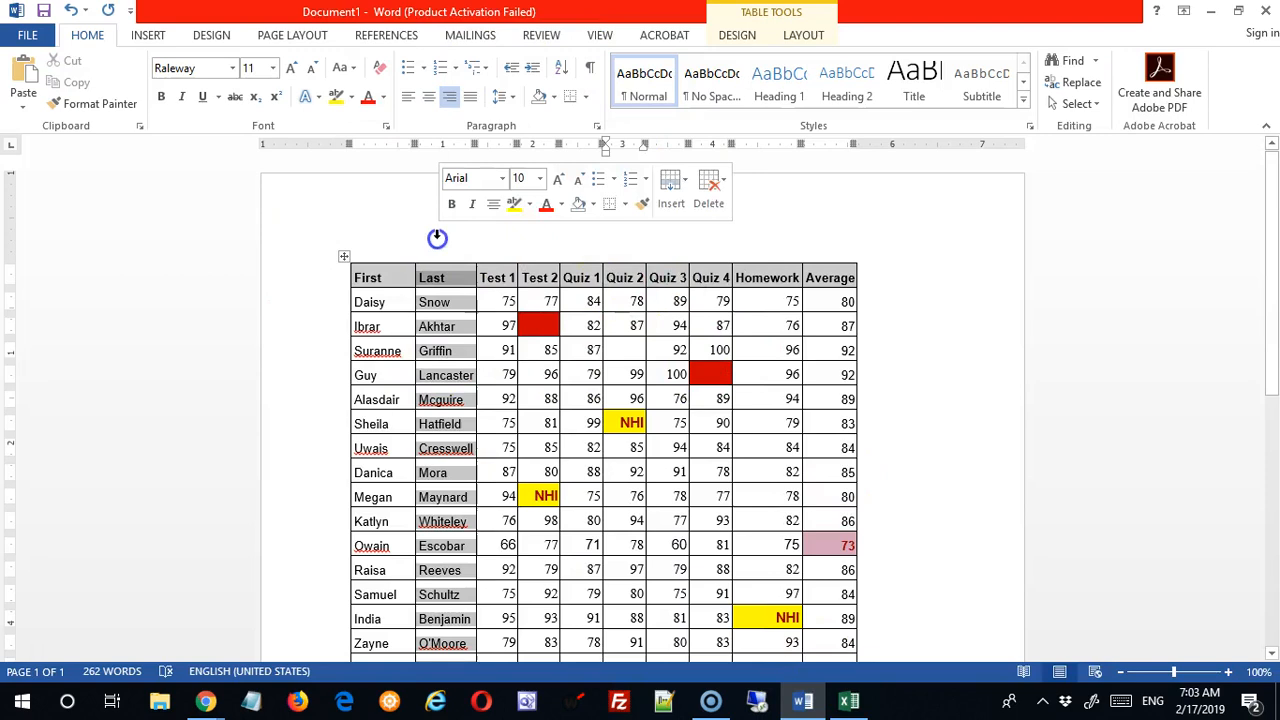
{"action": "key", "text": "ctrl+a"}
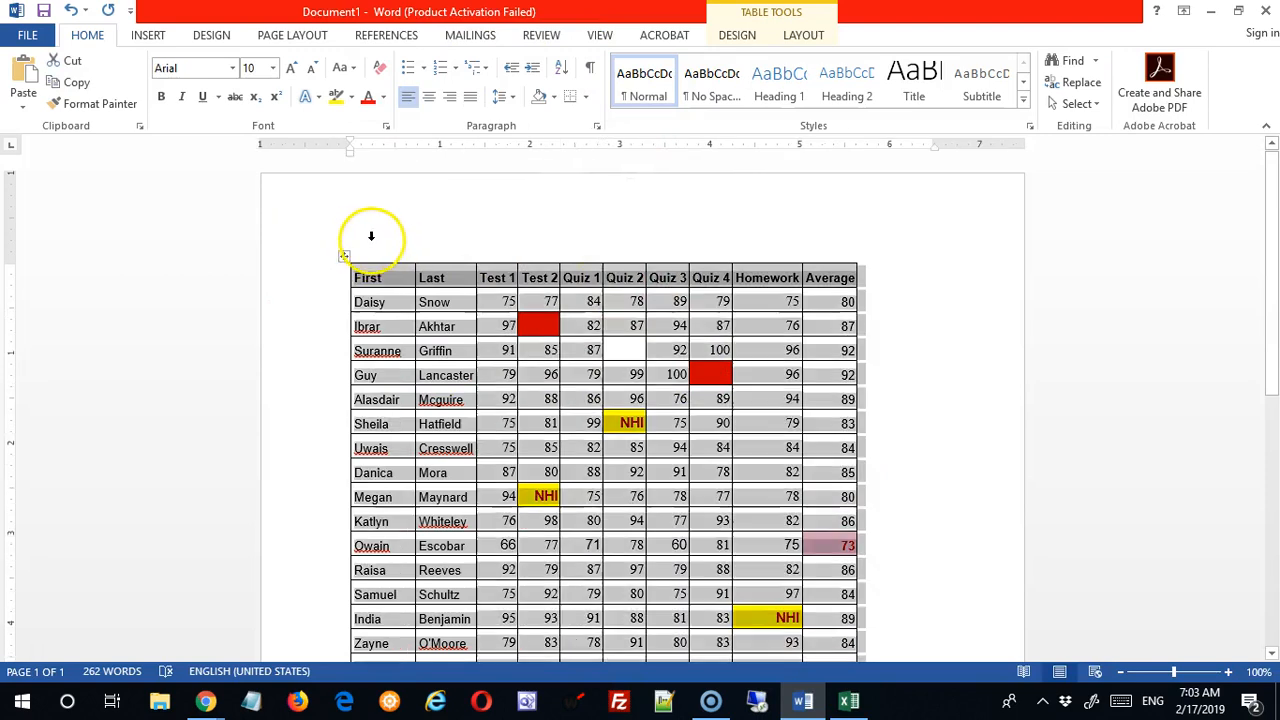
{"action": "key", "text": "Delete"}
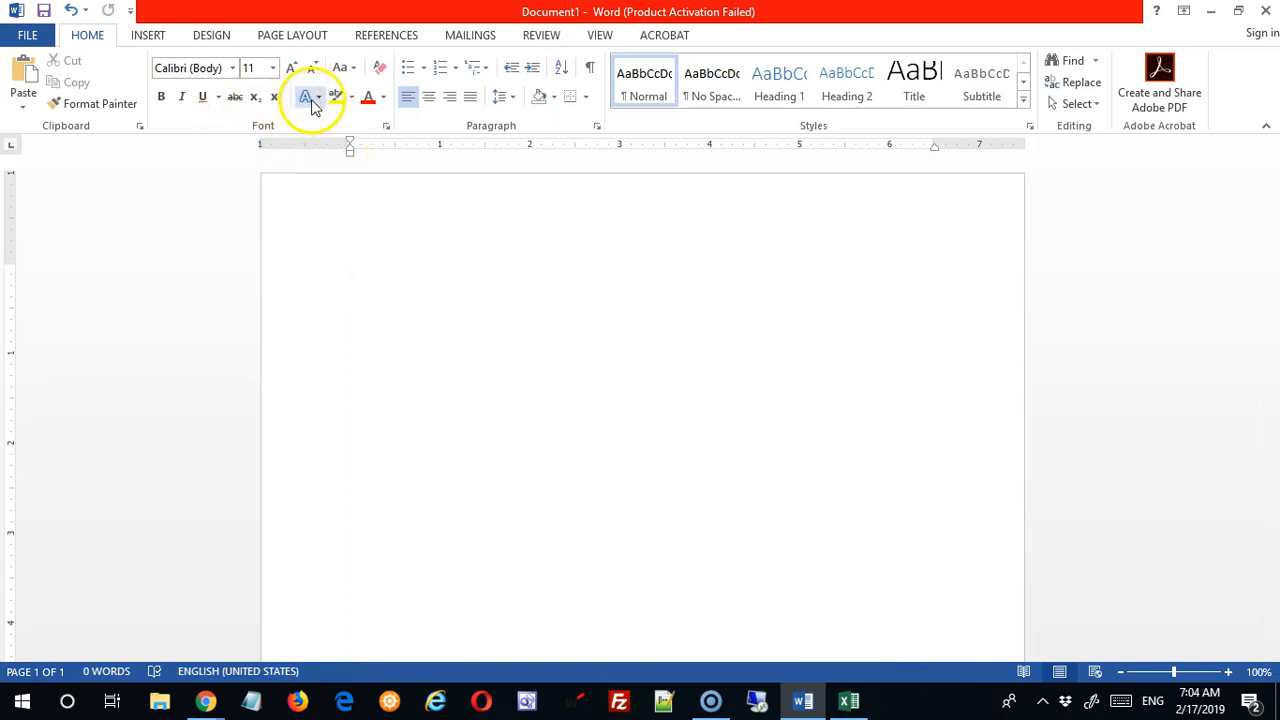
{"action": "left_click", "coordinate": [517, 248]}
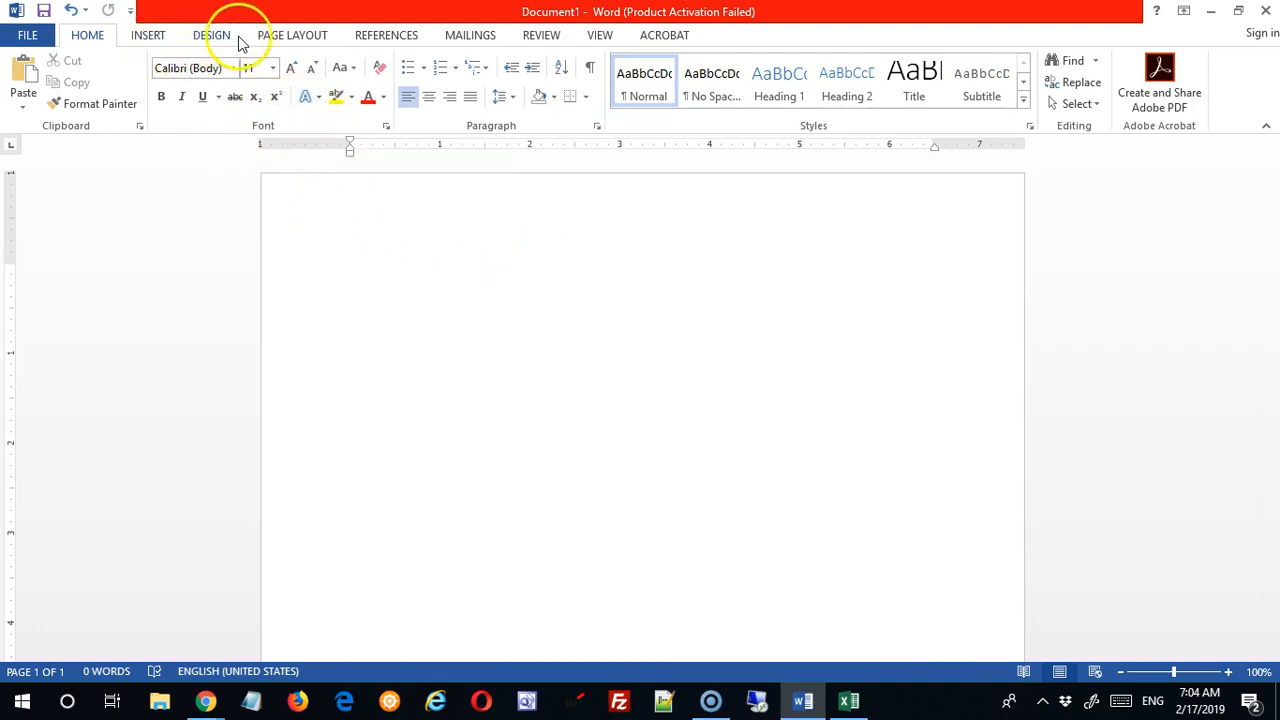
Step: Choose test download.xlsx from the Downloads folder as the existing recipient list for the mail merge
{"action": "left_click", "coordinate": [489, 37]}
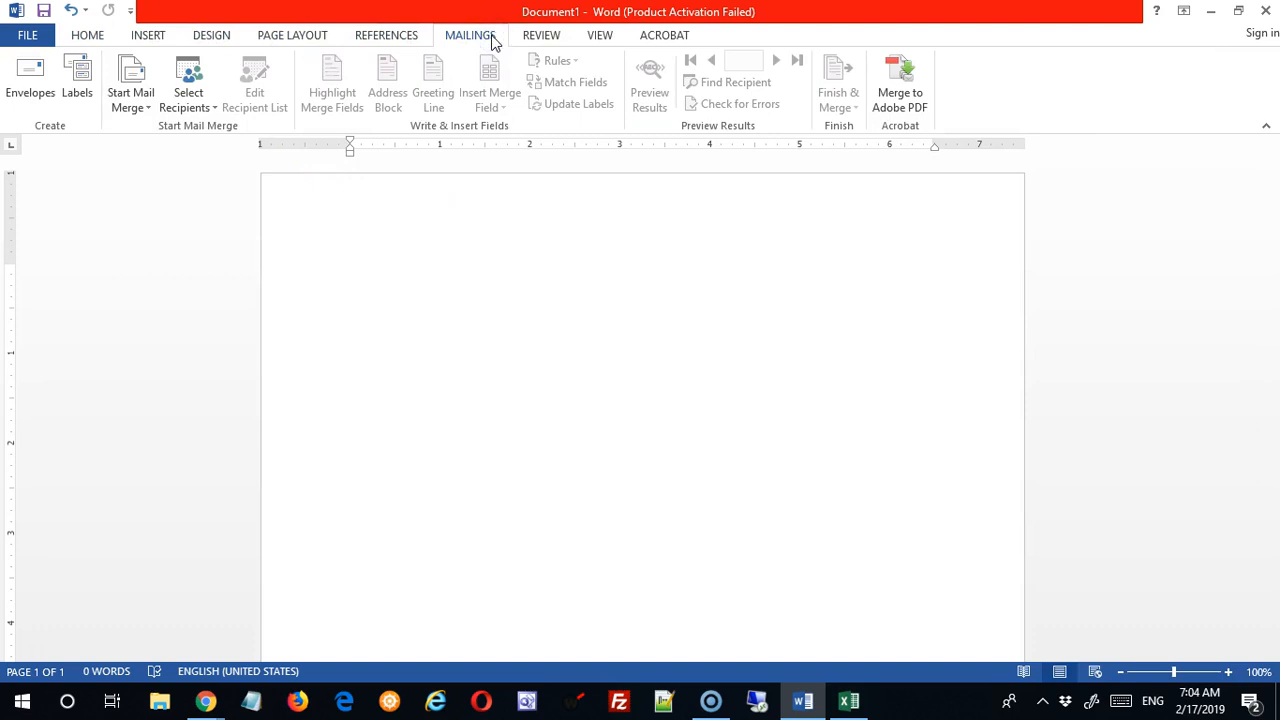
{"action": "left_click", "coordinate": [194, 88]}
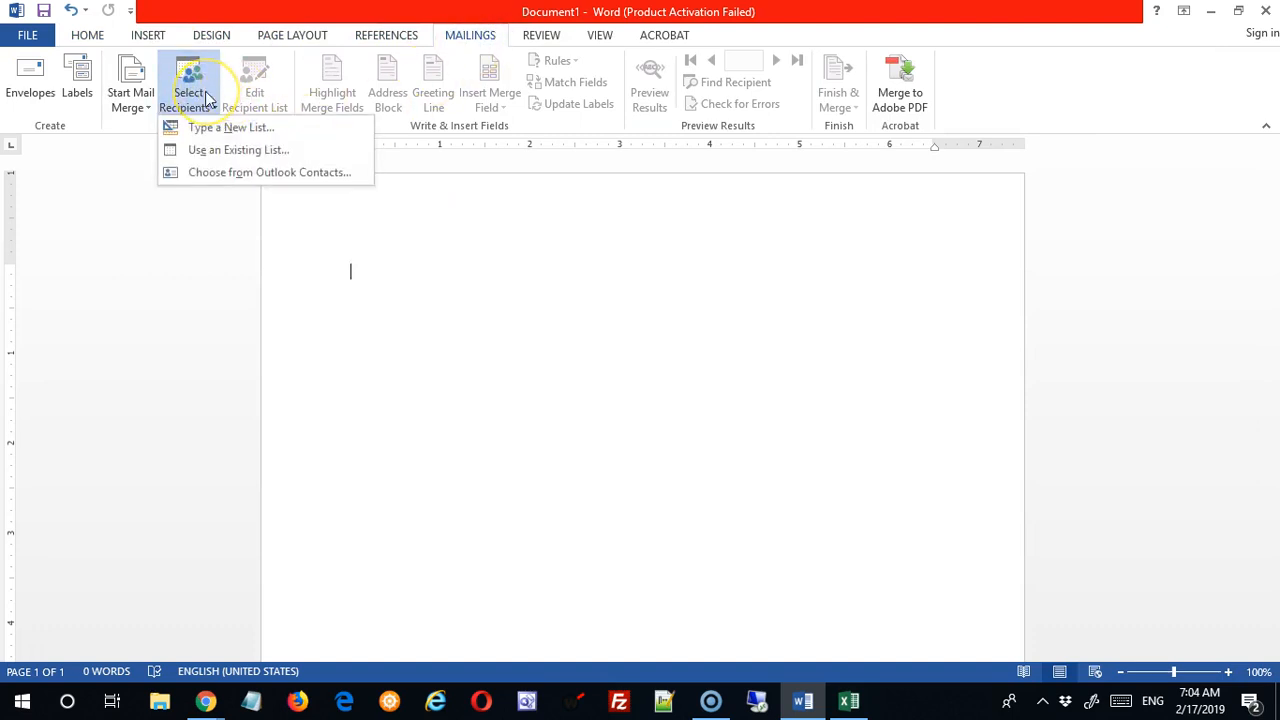
{"action": "left_click", "coordinate": [240, 150]}
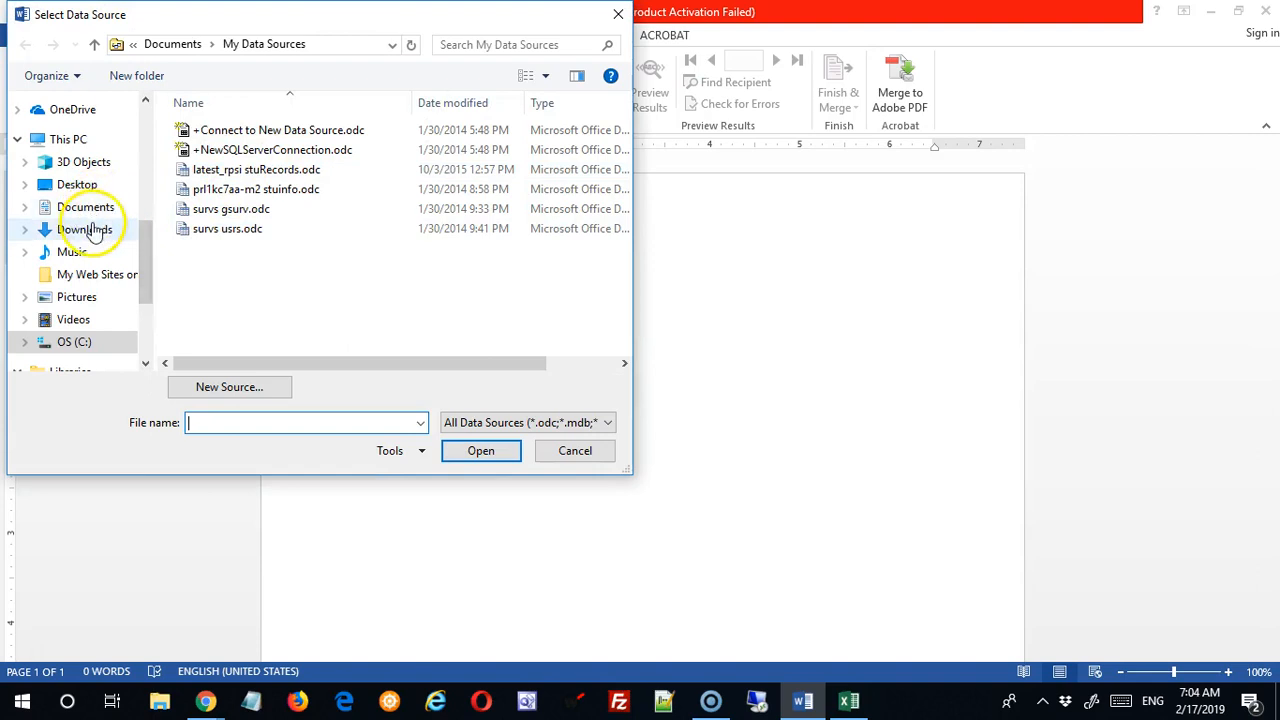
{"action": "left_click", "coordinate": [91, 229]}
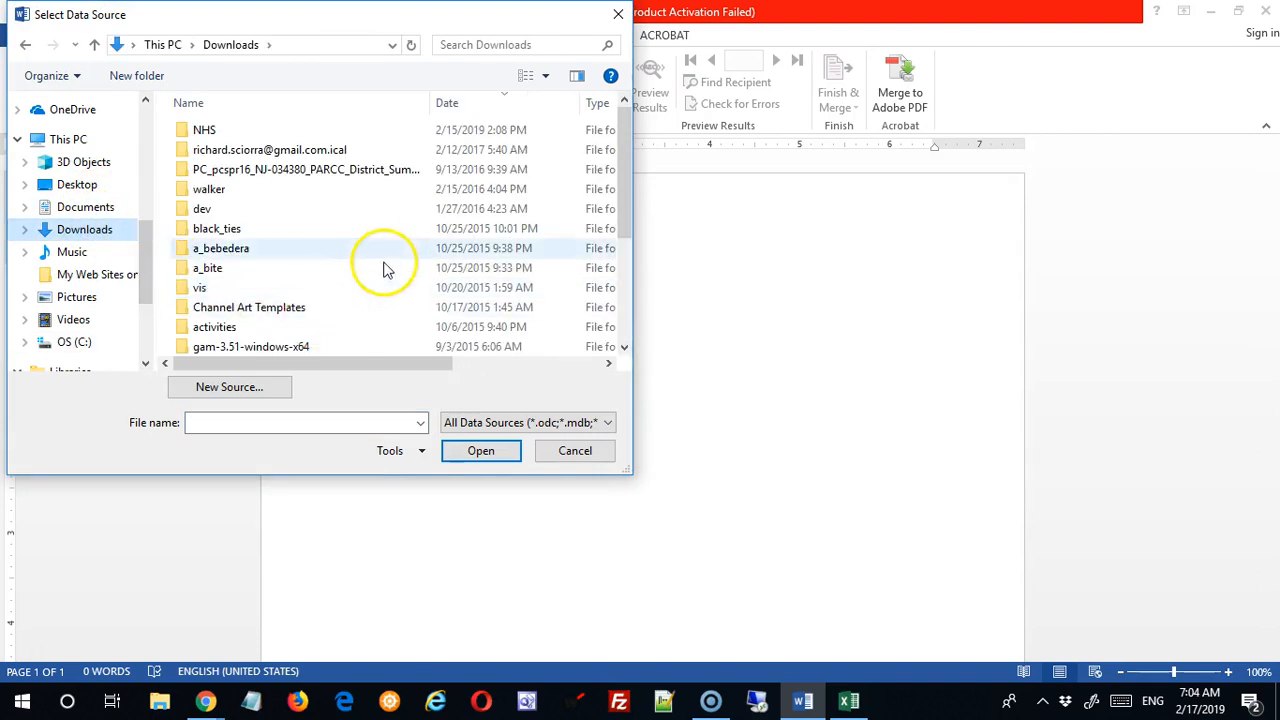
{"action": "scroll", "coordinate": [386, 268], "scroll_direction": "down", "scroll_amount": 1}
{"action": "scroll", "coordinate": [389, 262], "scroll_direction": "down", "scroll_amount": 1}
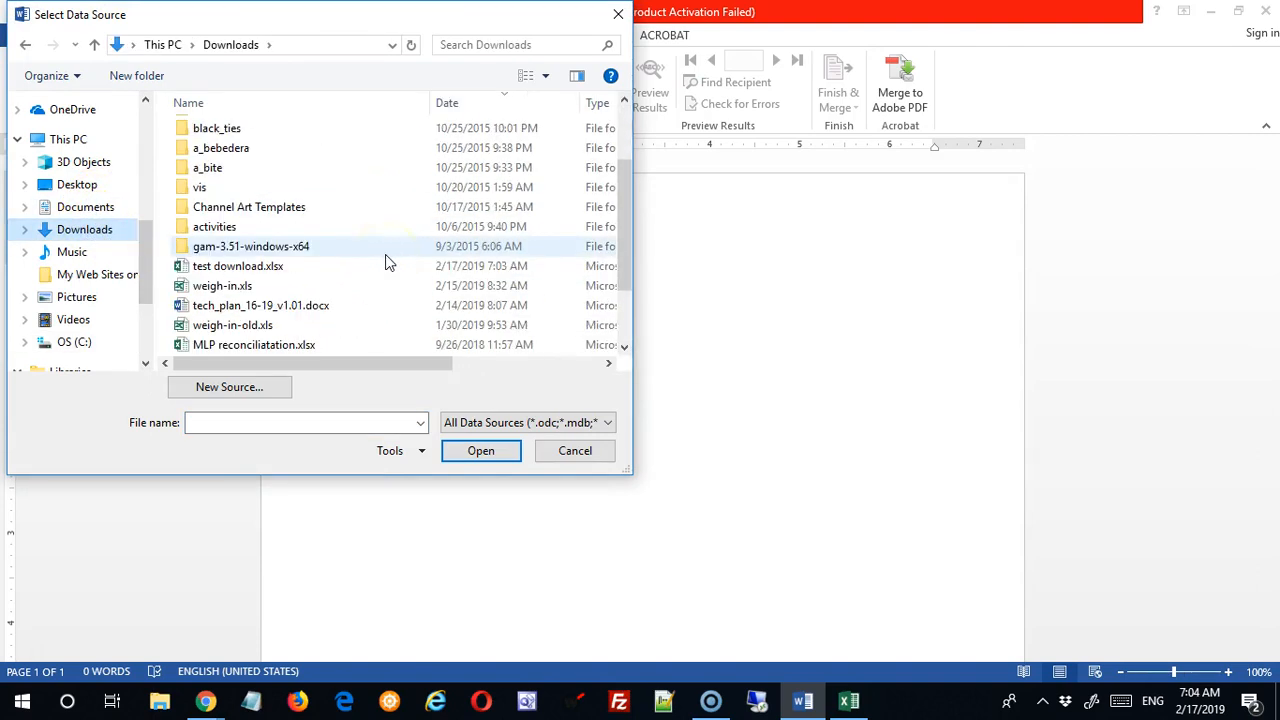
{"action": "left_click", "coordinate": [246, 268]}
{"action": "left_click", "coordinate": [466, 451]}
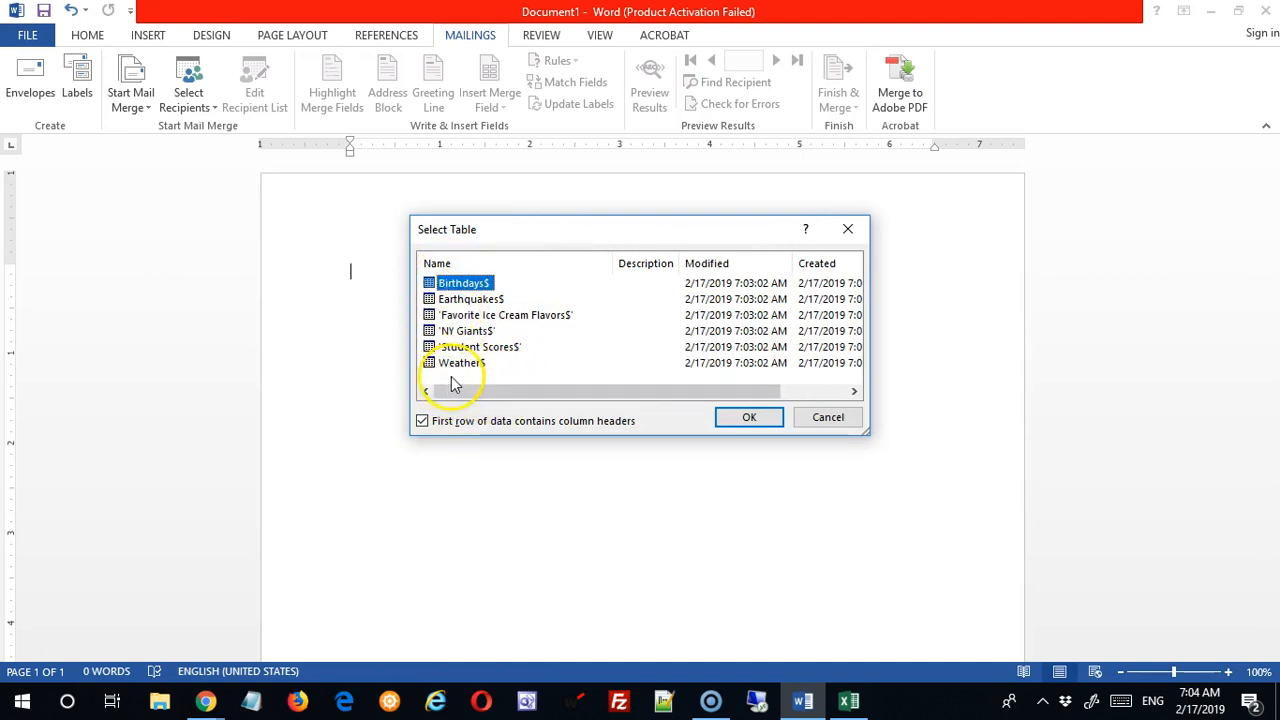
Step: Pick the Student Scores table as the merge source and look over its available merge fields
{"action": "left_click", "coordinate": [474, 346]}
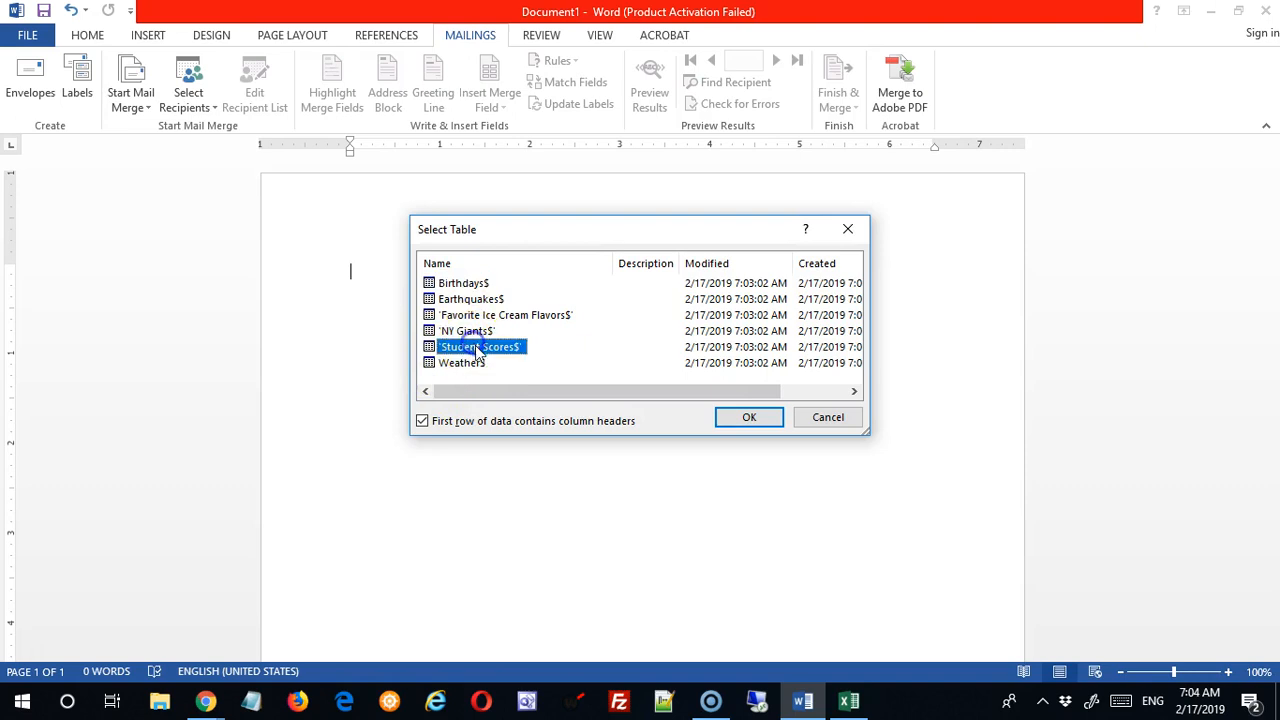
{"action": "left_click", "coordinate": [762, 418]}
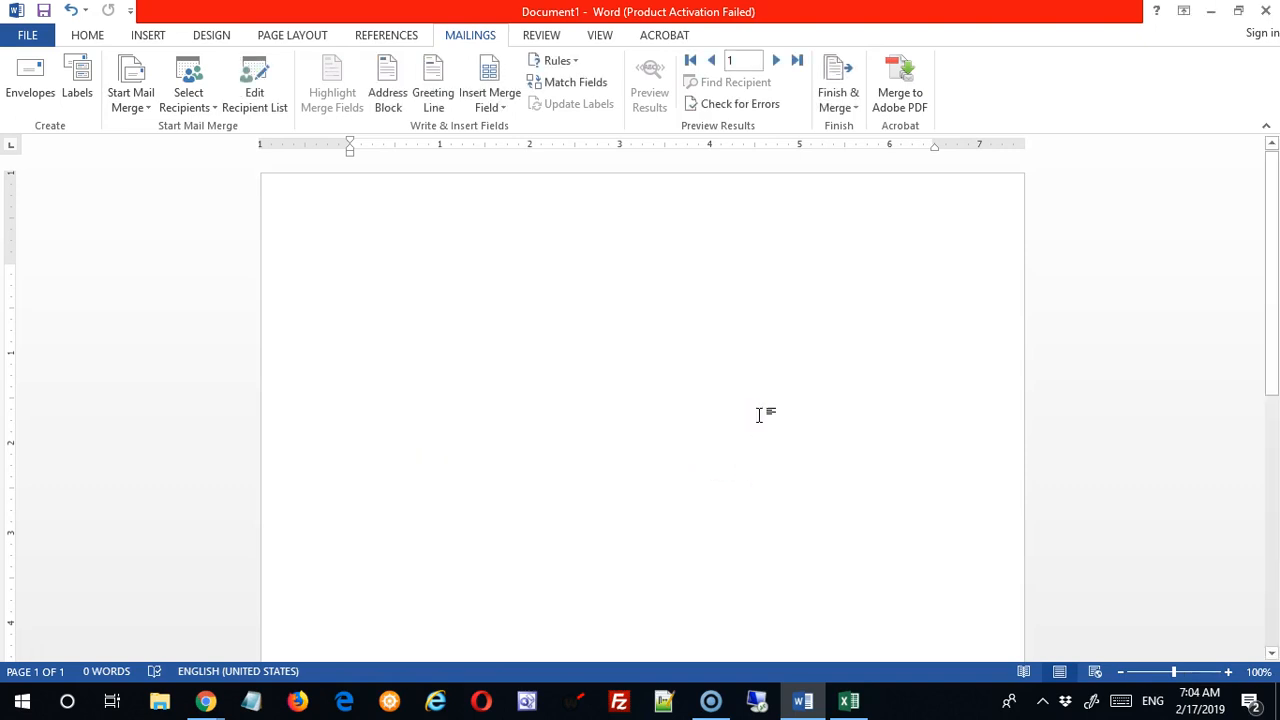
{"action": "left_click", "coordinate": [490, 103]}
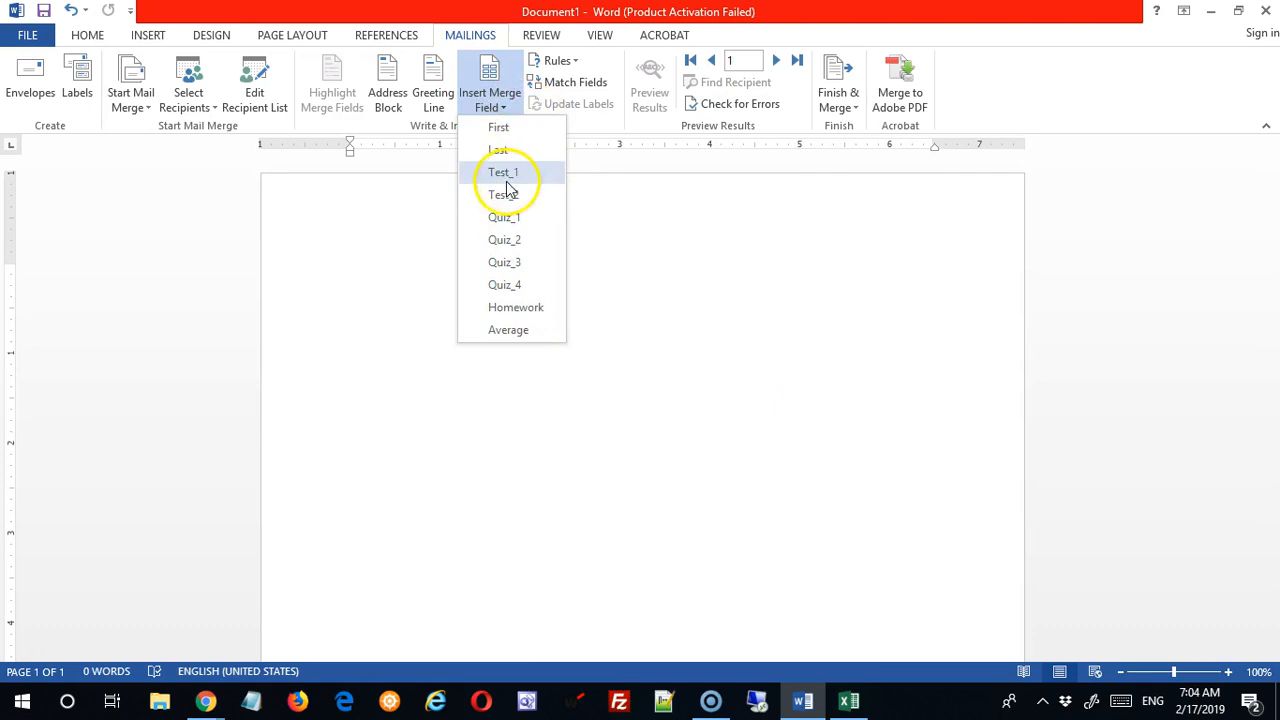
{"action": "left_click", "coordinate": [405, 307]}
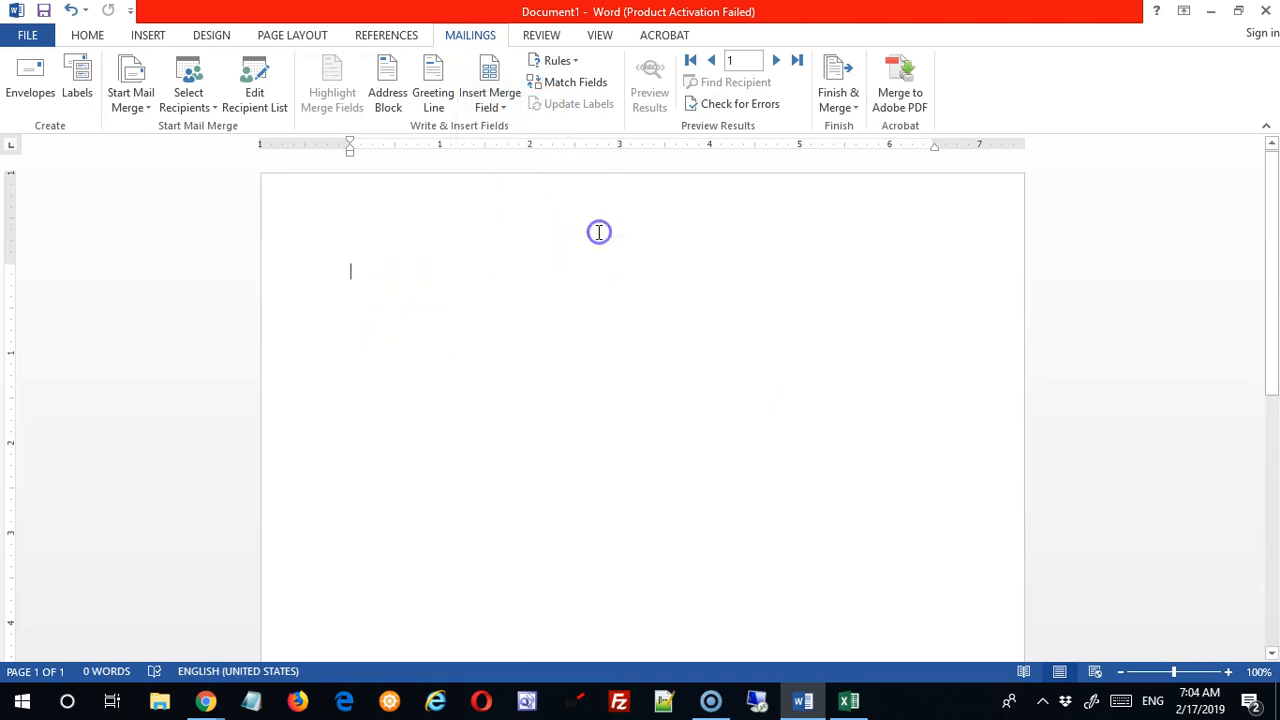
Step: Add the page header "Parent Report", formatted centred, bold and 18 pt, and return to the document body
{"action": "double_click", "coordinate": [597, 231]}
{"action": "type", "text": "Parent Report"}
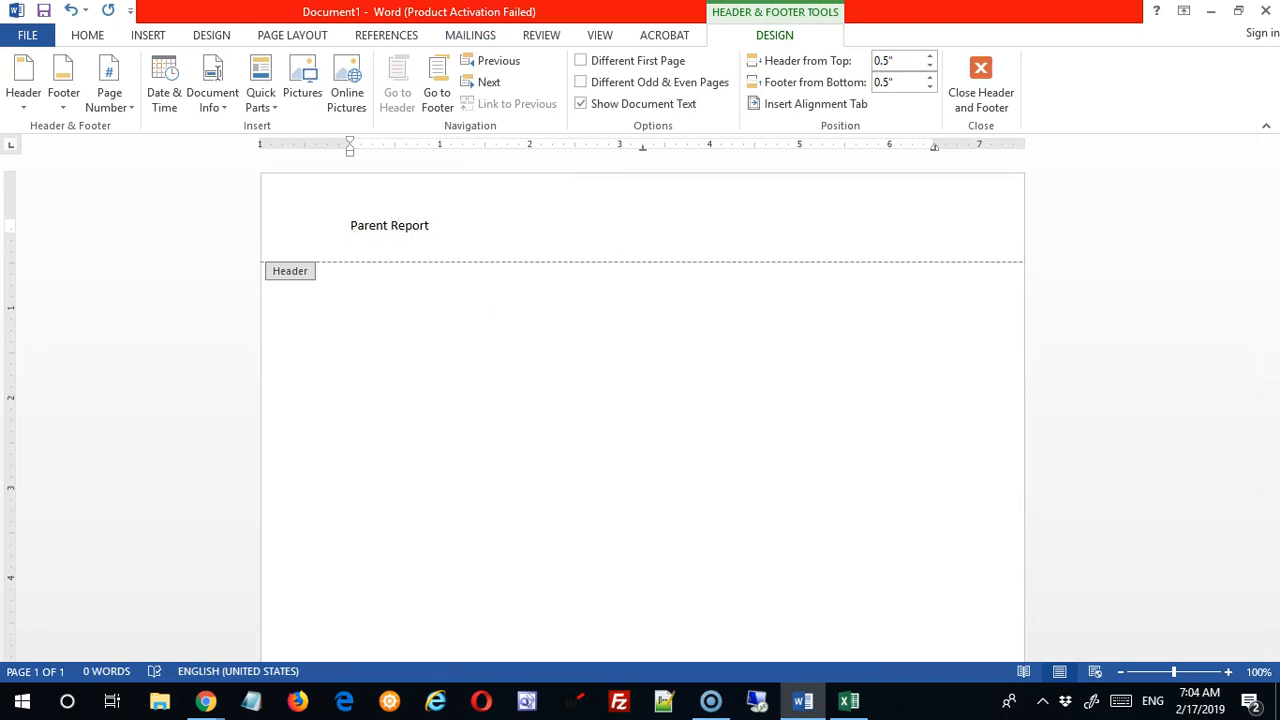
{"action": "key", "text": "ctrl+a"}
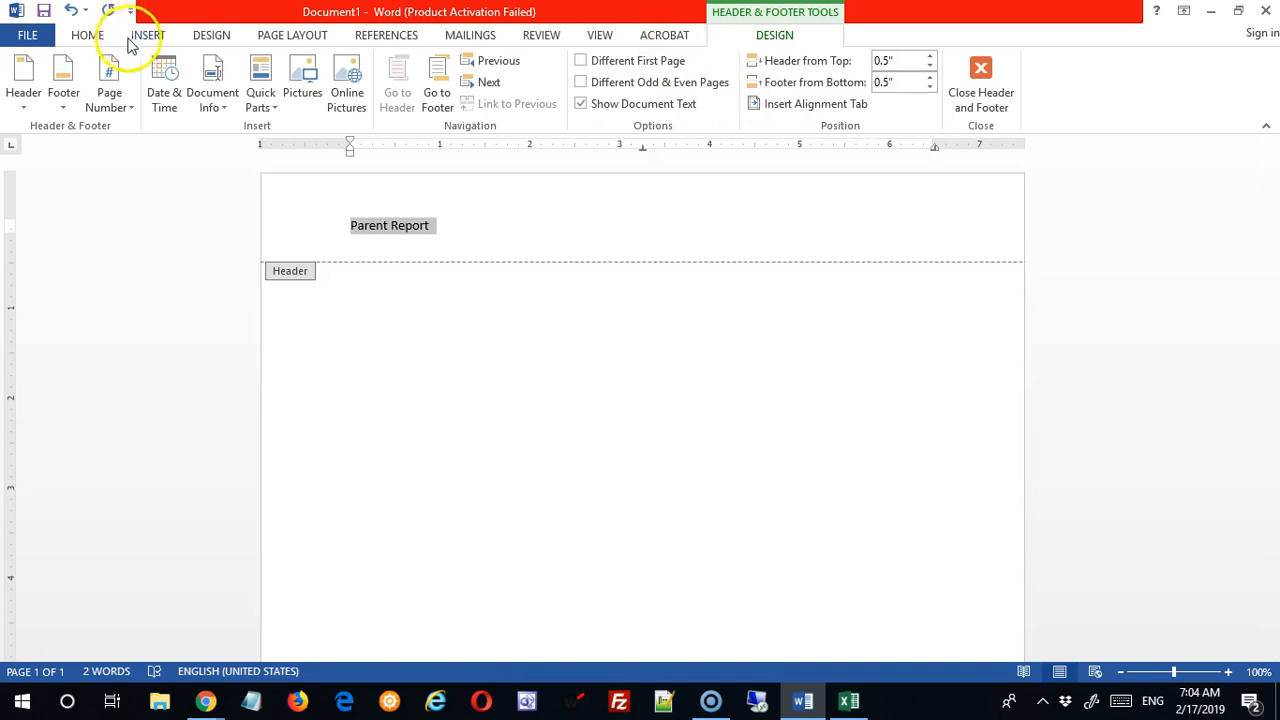
{"action": "left_click", "coordinate": [87, 35]}
{"action": "left_click", "coordinate": [428, 97]}
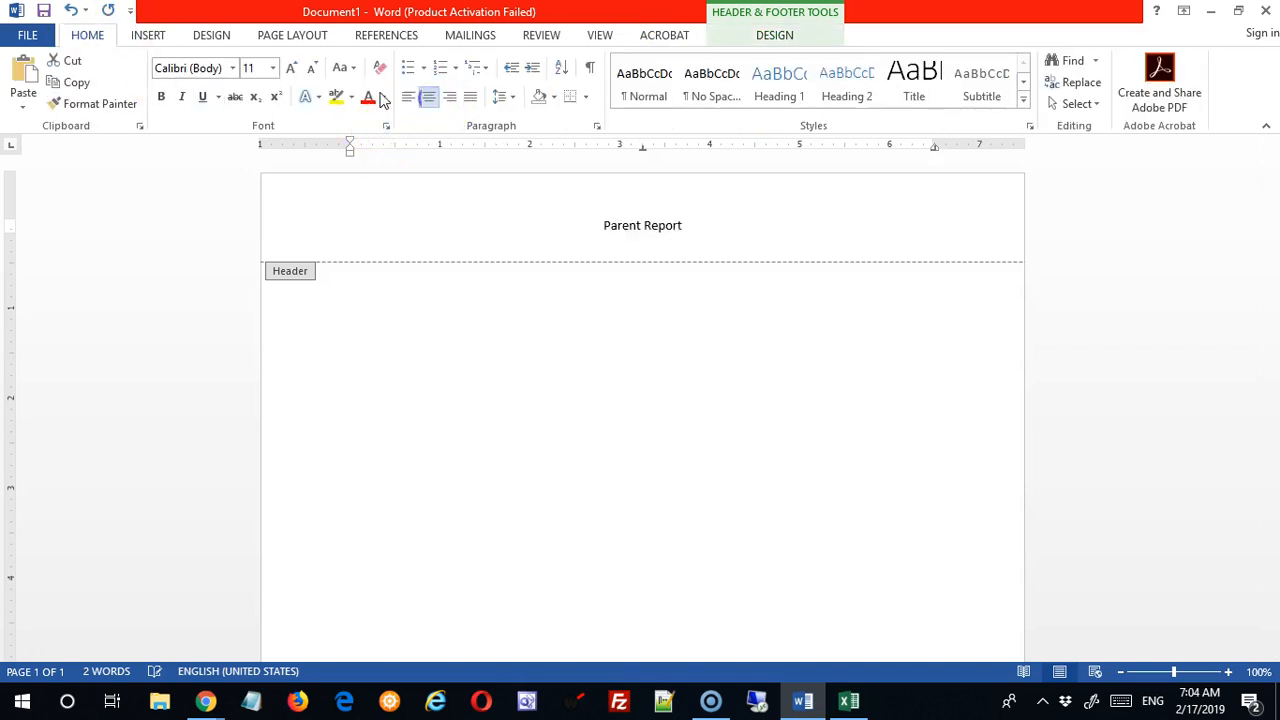
{"action": "left_click", "coordinate": [274, 68]}
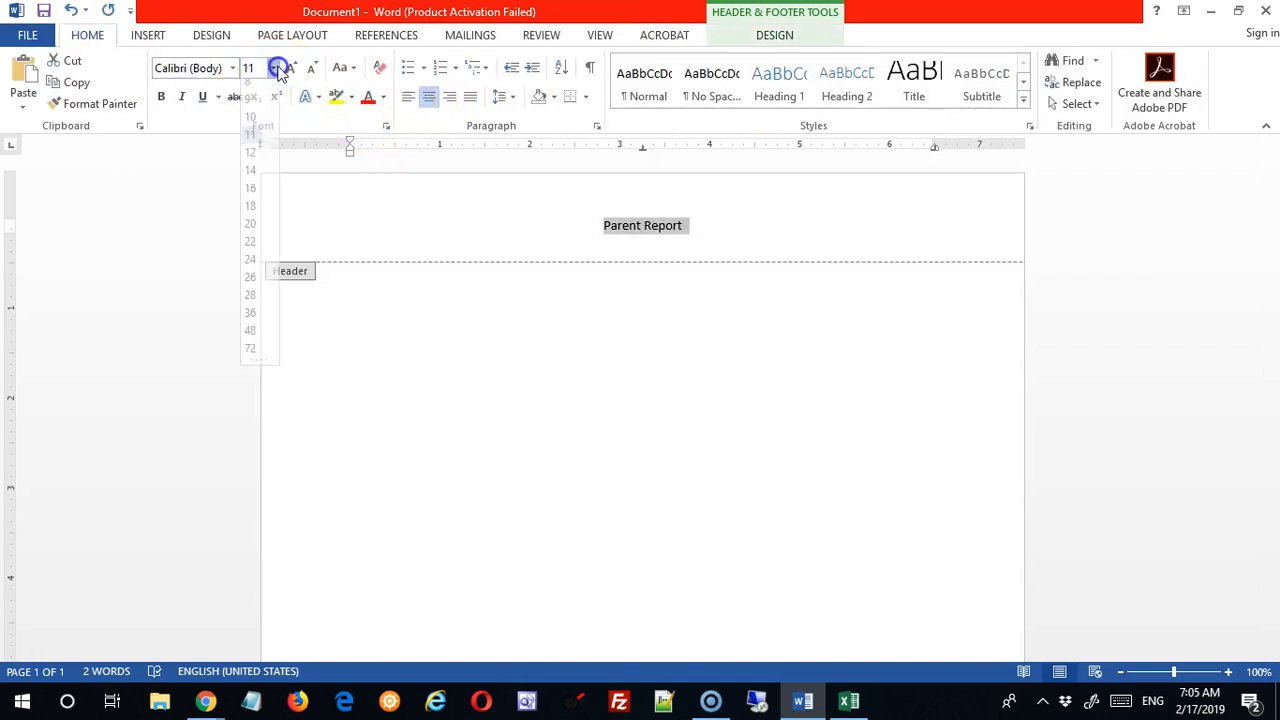
{"action": "left_click", "coordinate": [250, 206]}
{"action": "double_click", "coordinate": [449, 312]}
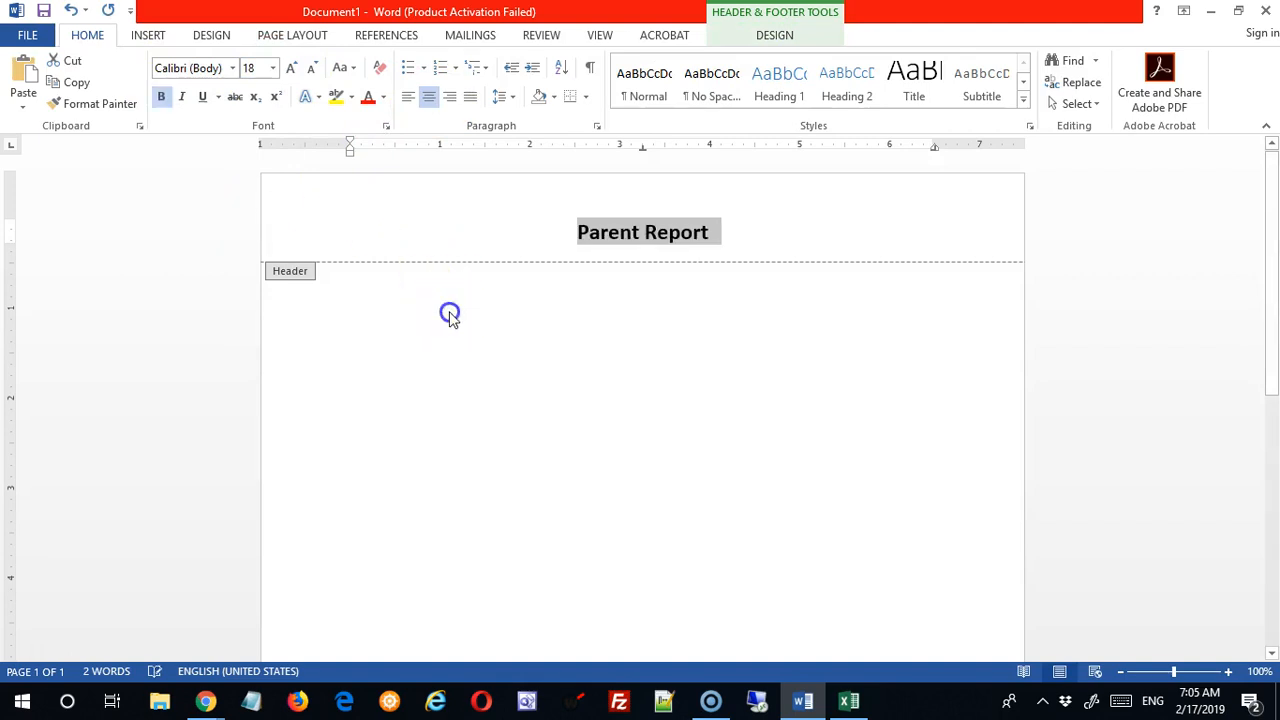
Step: Enter the report labels on separate lines: "Student 1:", "Test 1:", "Test 2:", "Quiz 1:" through "Quiz 4:", and "Average:"
{"action": "left_click", "coordinate": [510, 240]}
{"action": "type", "text": "Student 1:"}
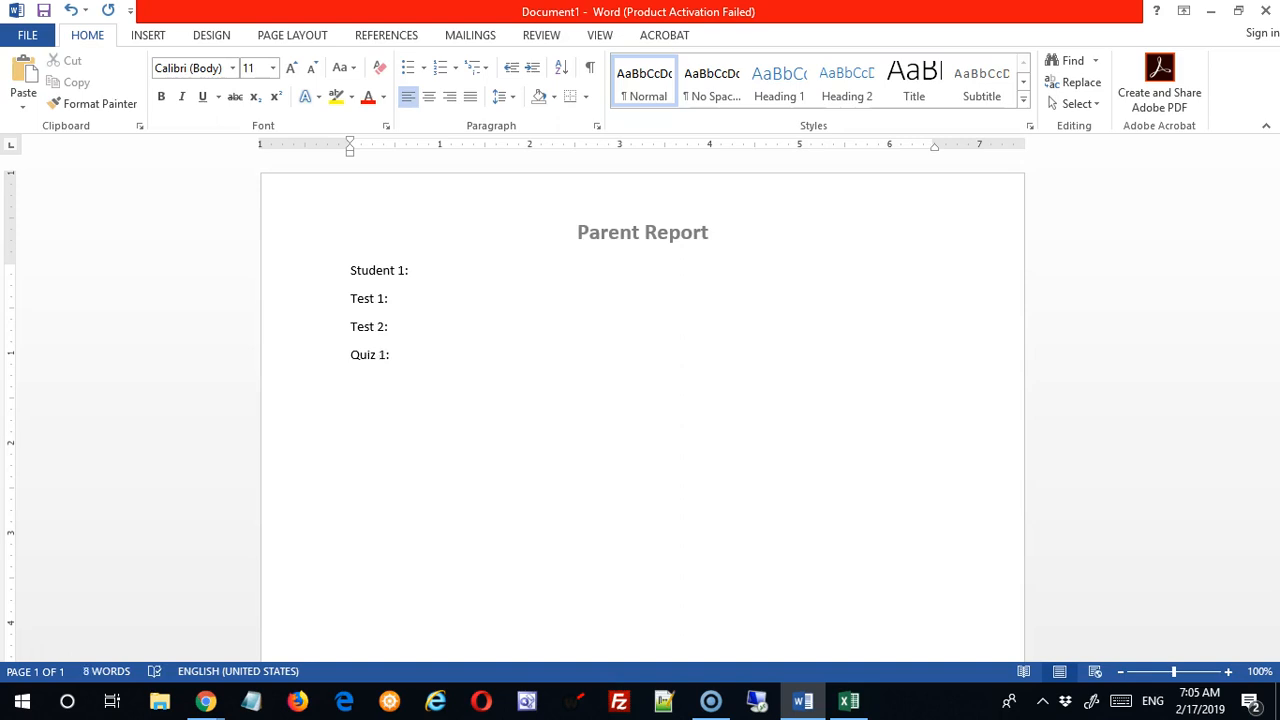
{"action": "type", "text": "2:"}
{"action": "key", "text": "Return"}
{"action": "type", "text": "Qu"}
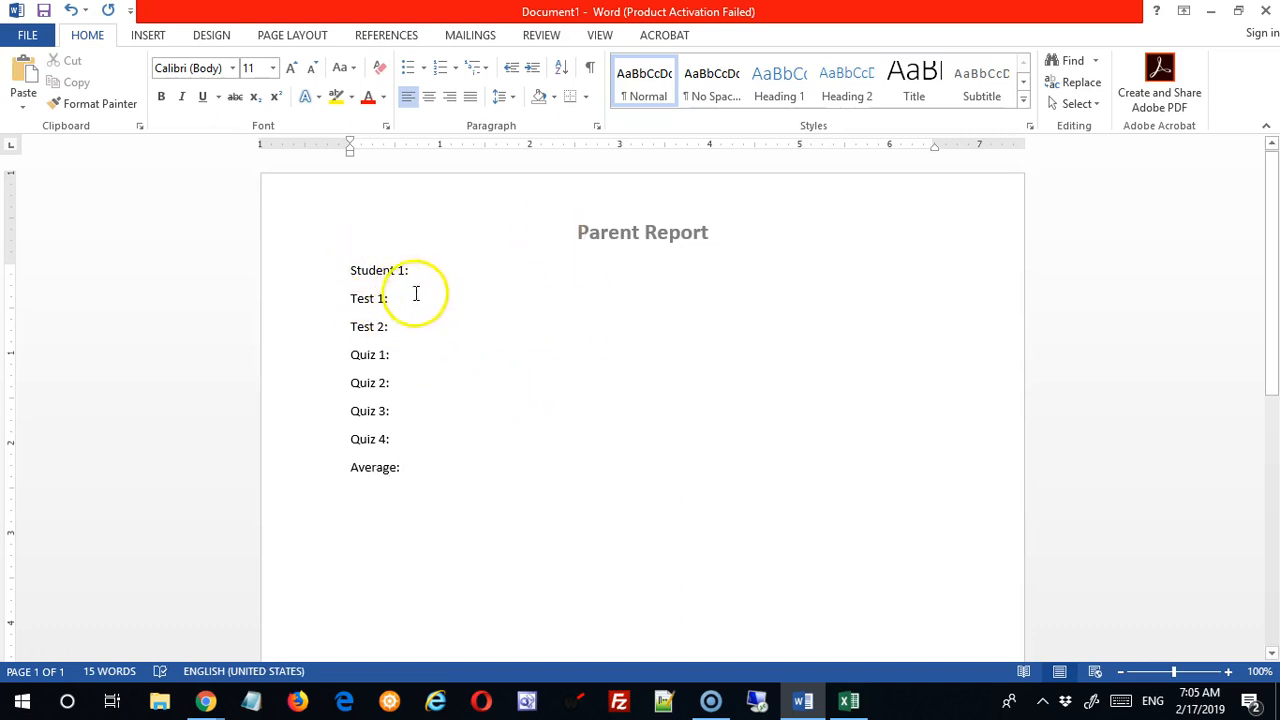
Step: Insert the First and Last merge fields, separated by a space, after the "Student 1:" label
{"action": "left_click", "coordinate": [456, 274]}
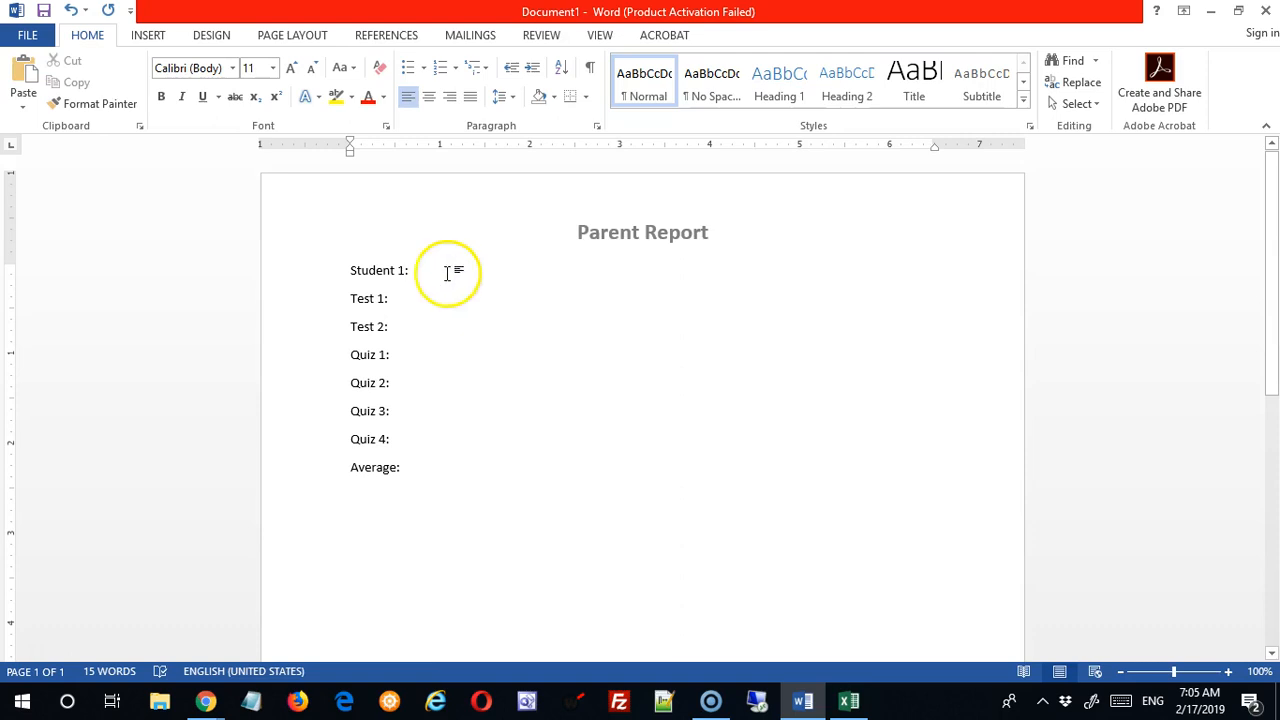
{"action": "left_click", "coordinate": [470, 33]}
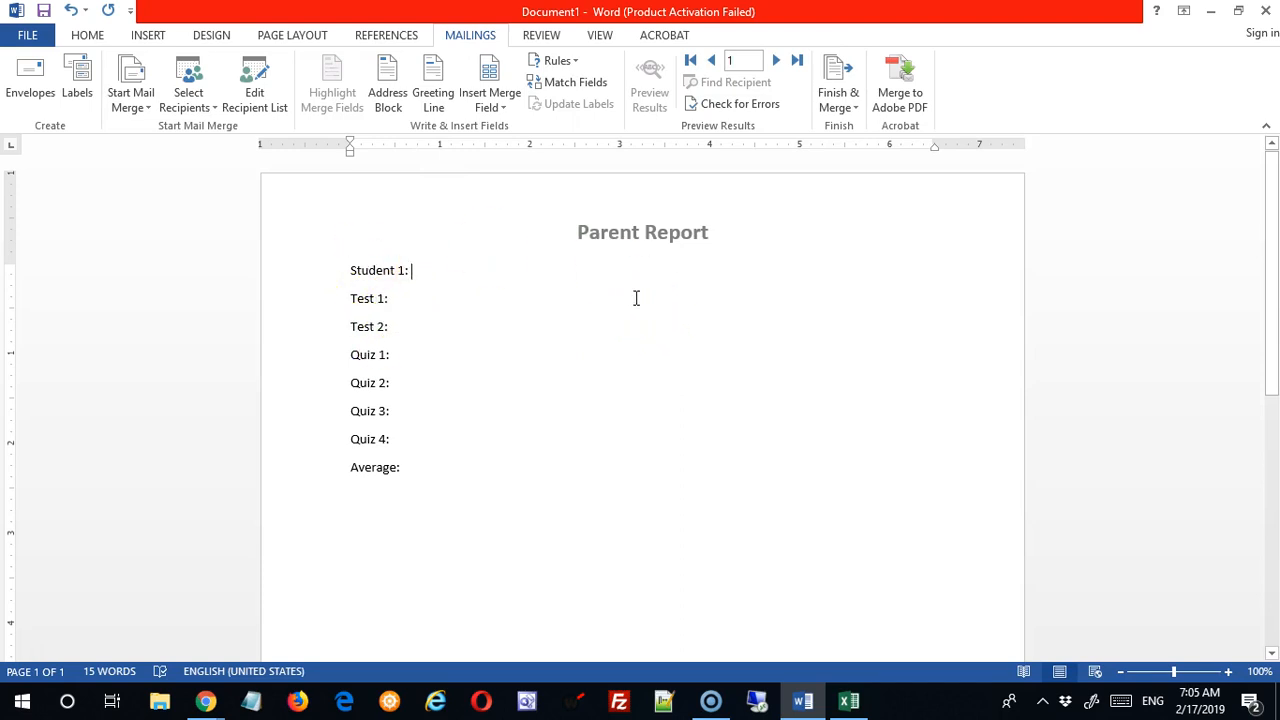
{"action": "left_click", "coordinate": [497, 105]}
{"action": "left_click", "coordinate": [522, 128]}
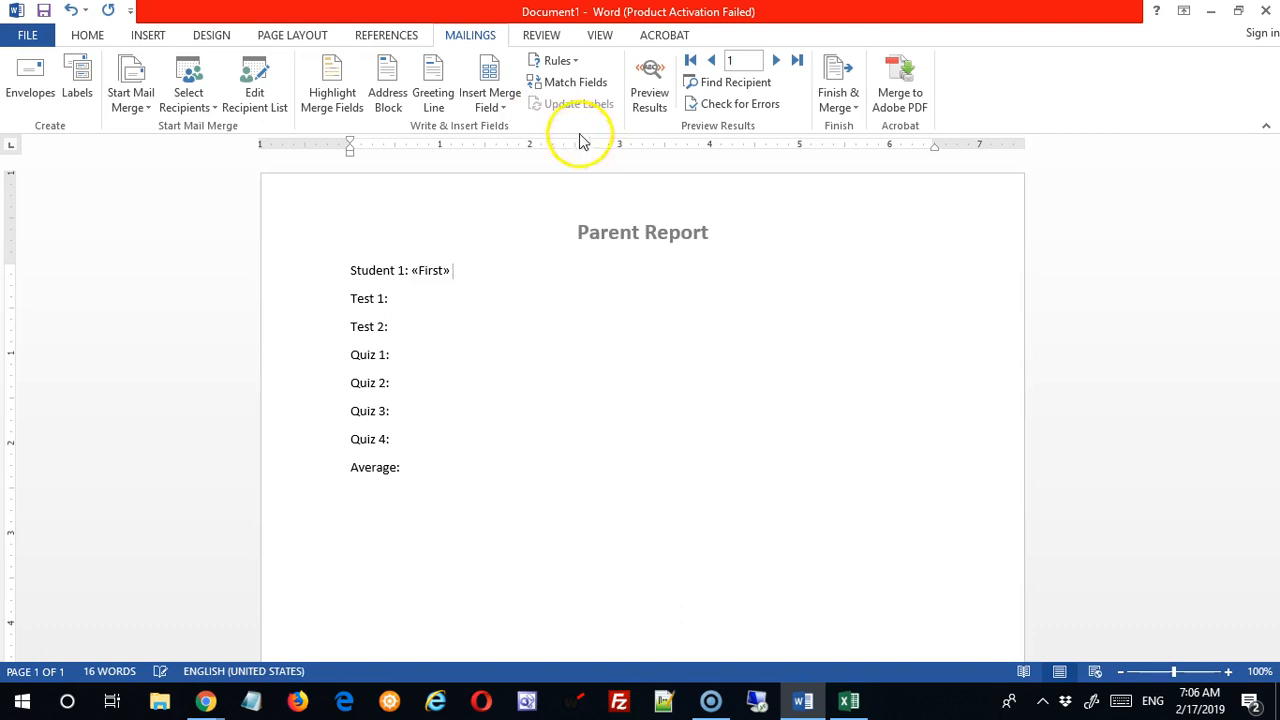
{"action": "left_click", "coordinate": [500, 101]}
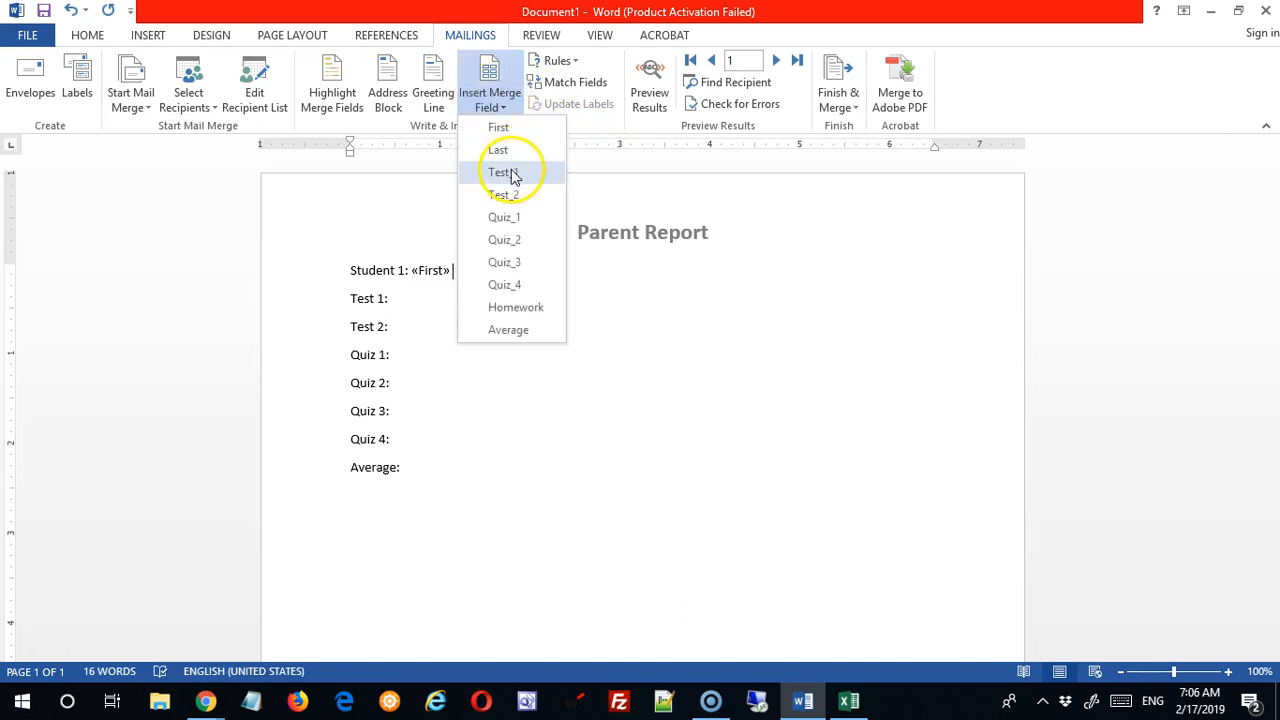
{"action": "left_click", "coordinate": [499, 149]}
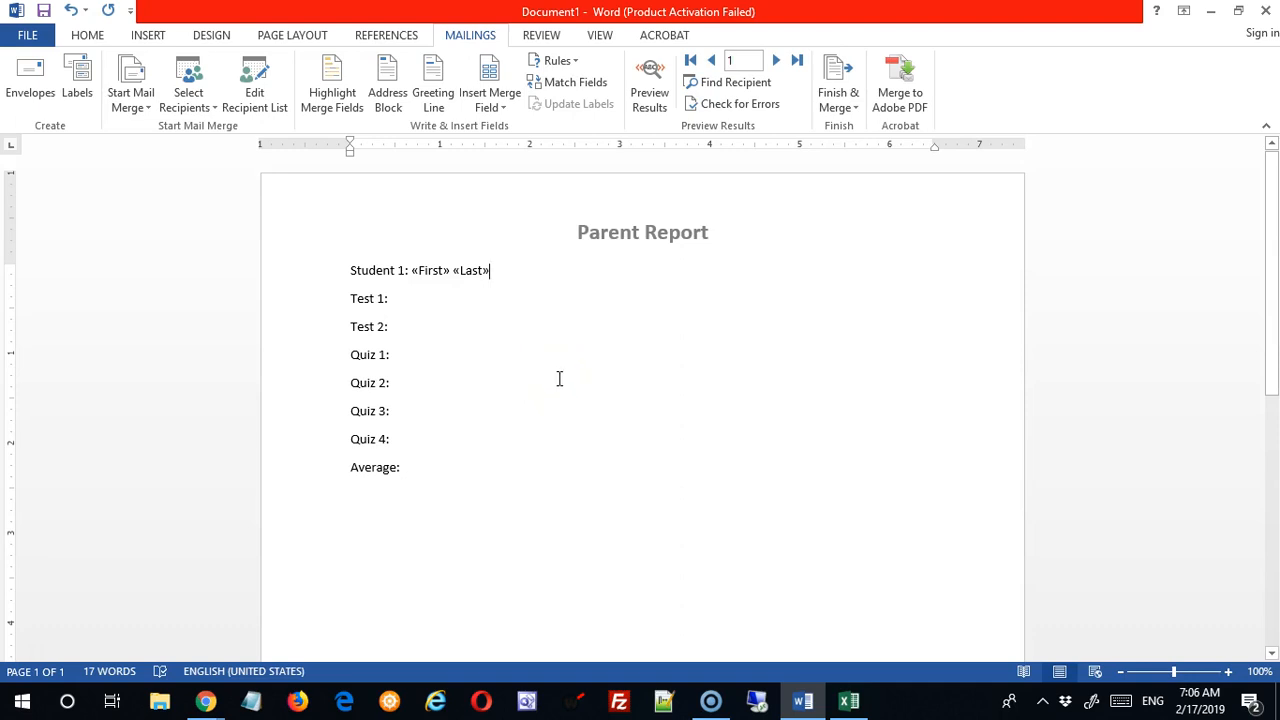
{"action": "left_click", "coordinate": [451, 272]}
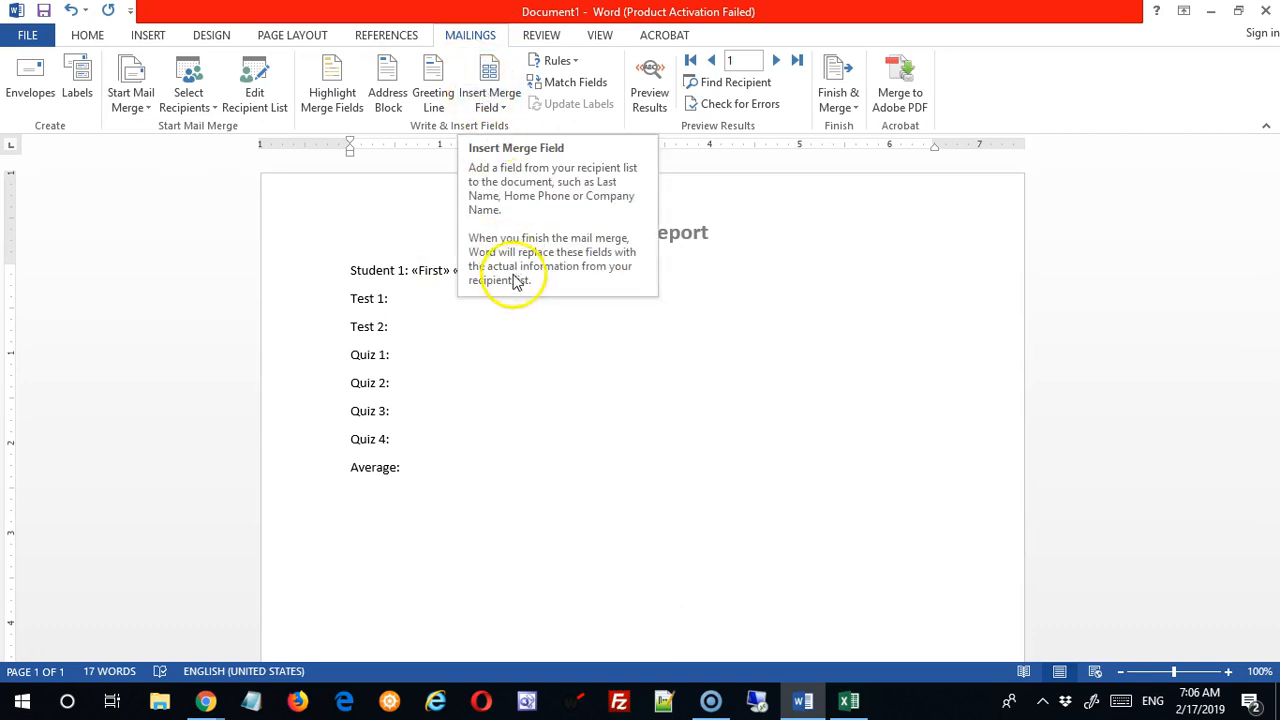
Step: Preview the merge results, browse forward through the student records, check the last and first records, and turn the preview off
{"action": "left_click", "coordinate": [648, 97]}
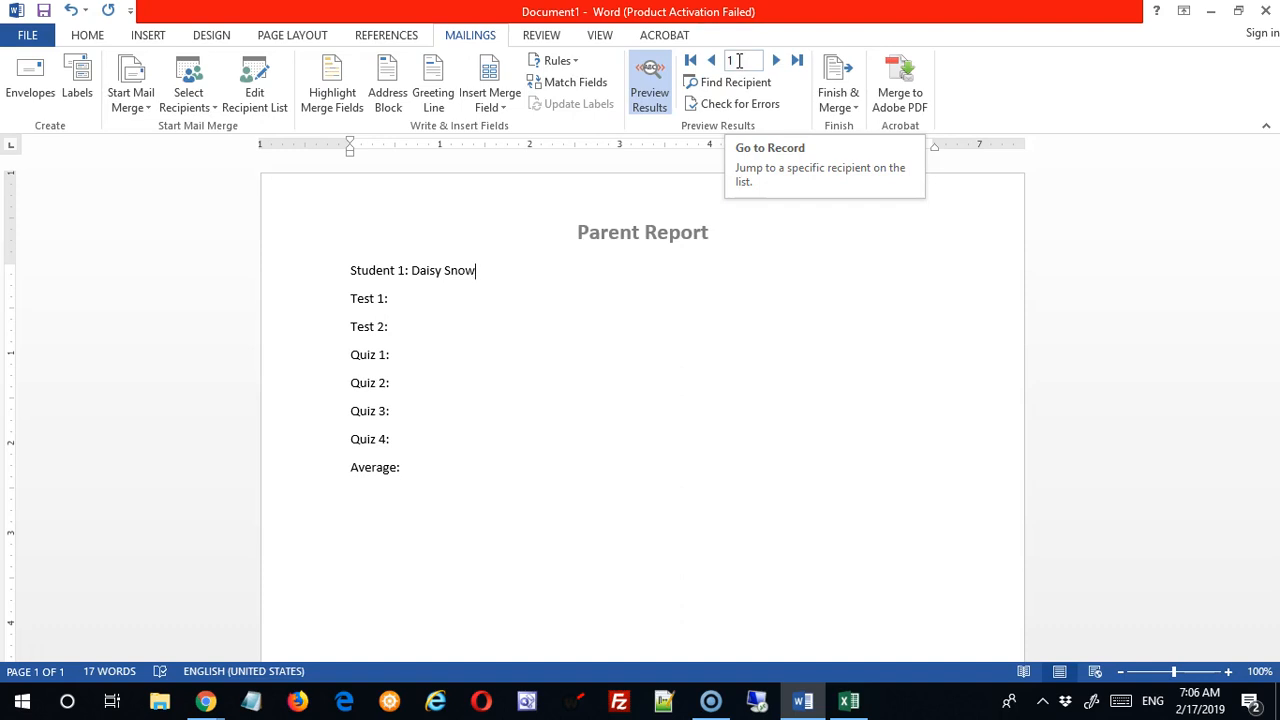
{"action": "left_click", "coordinate": [779, 62]}
{"action": "left_click", "coordinate": [779, 62]}
{"action": "left_click", "coordinate": [779, 62]}
{"action": "left_click", "coordinate": [779, 62]}
{"action": "left_click", "coordinate": [779, 62]}
{"action": "left_click", "coordinate": [779, 62]}
{"action": "left_click", "coordinate": [779, 62]}
{"action": "left_click", "coordinate": [779, 62]}
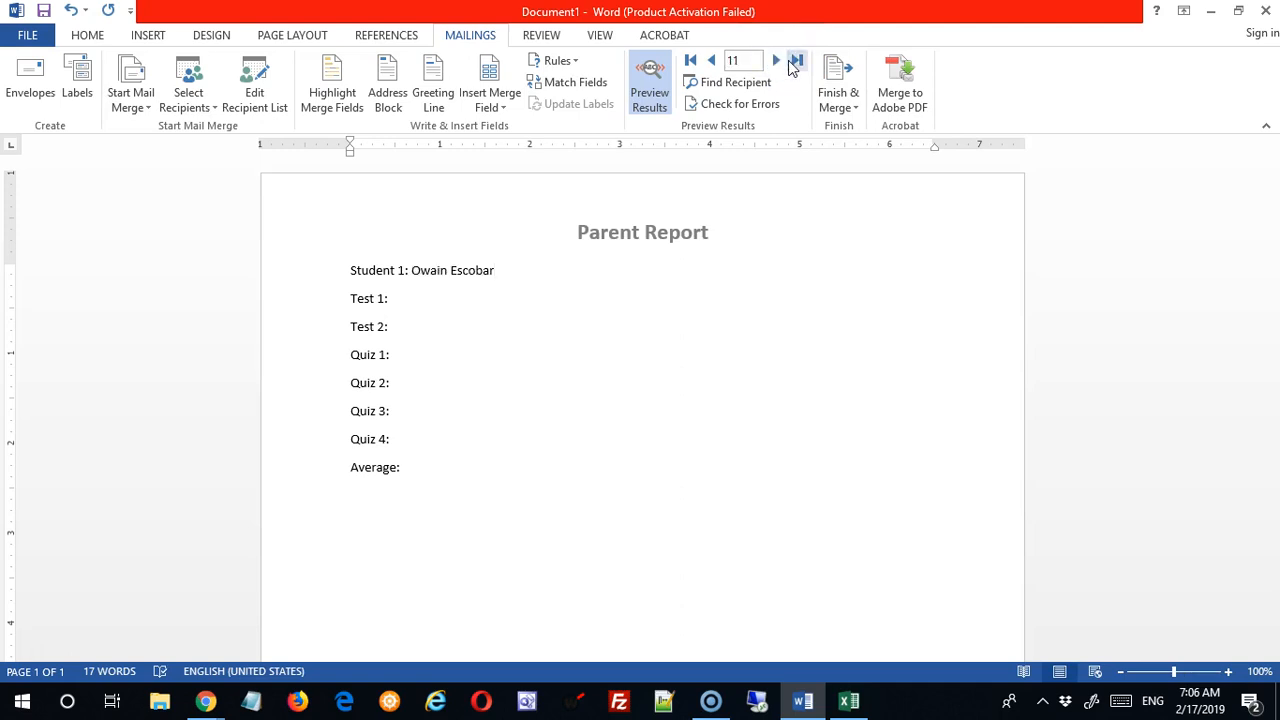
{"action": "left_click", "coordinate": [798, 63]}
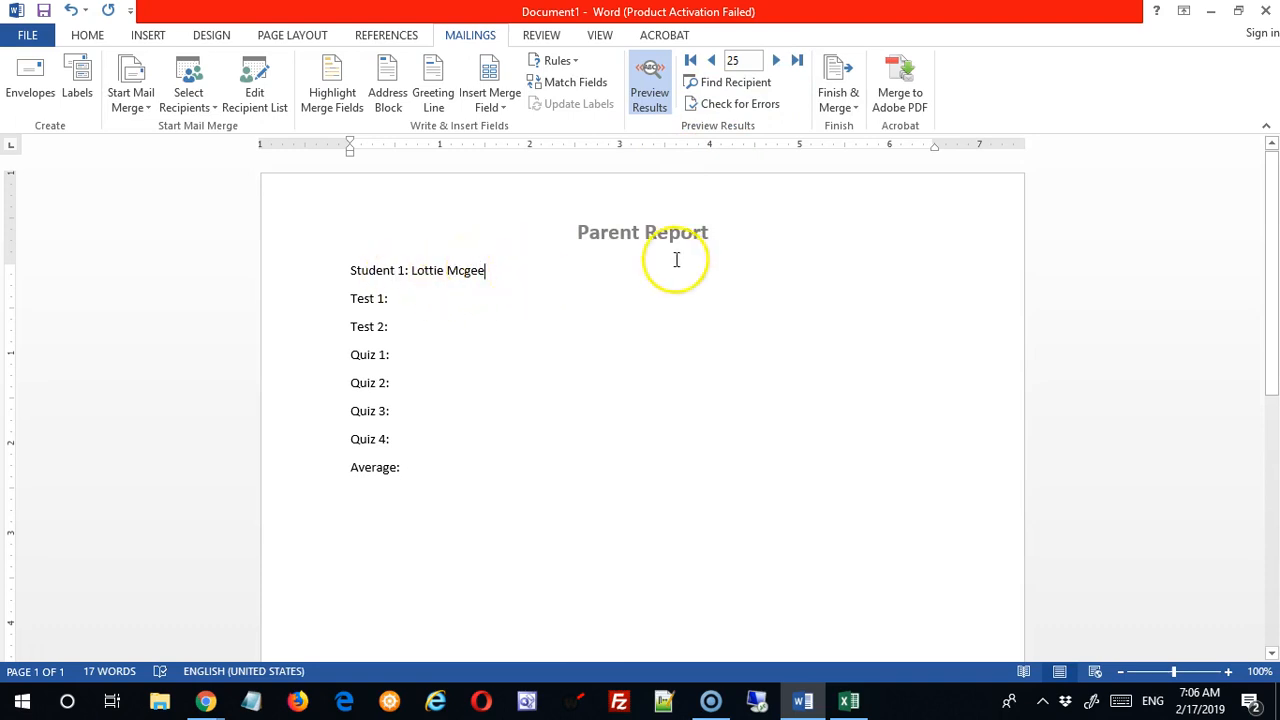
{"action": "left_click", "coordinate": [690, 61]}
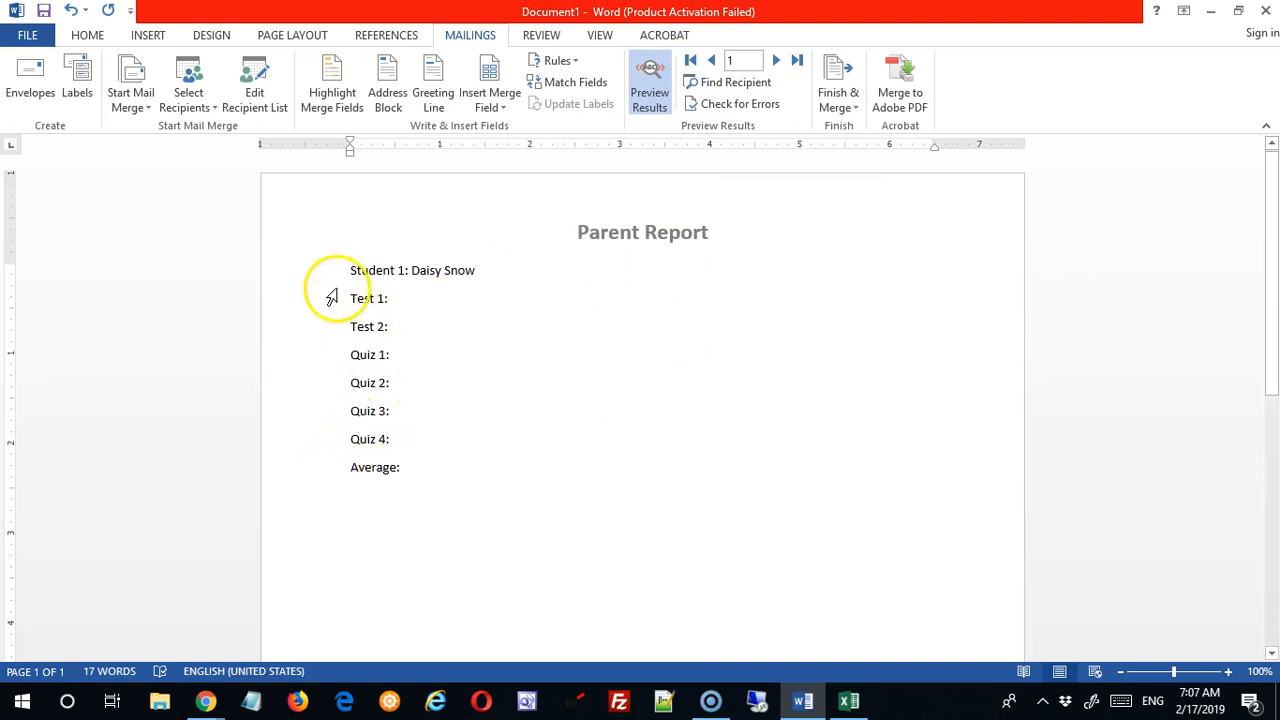
{"action": "left_click", "coordinate": [650, 85]}
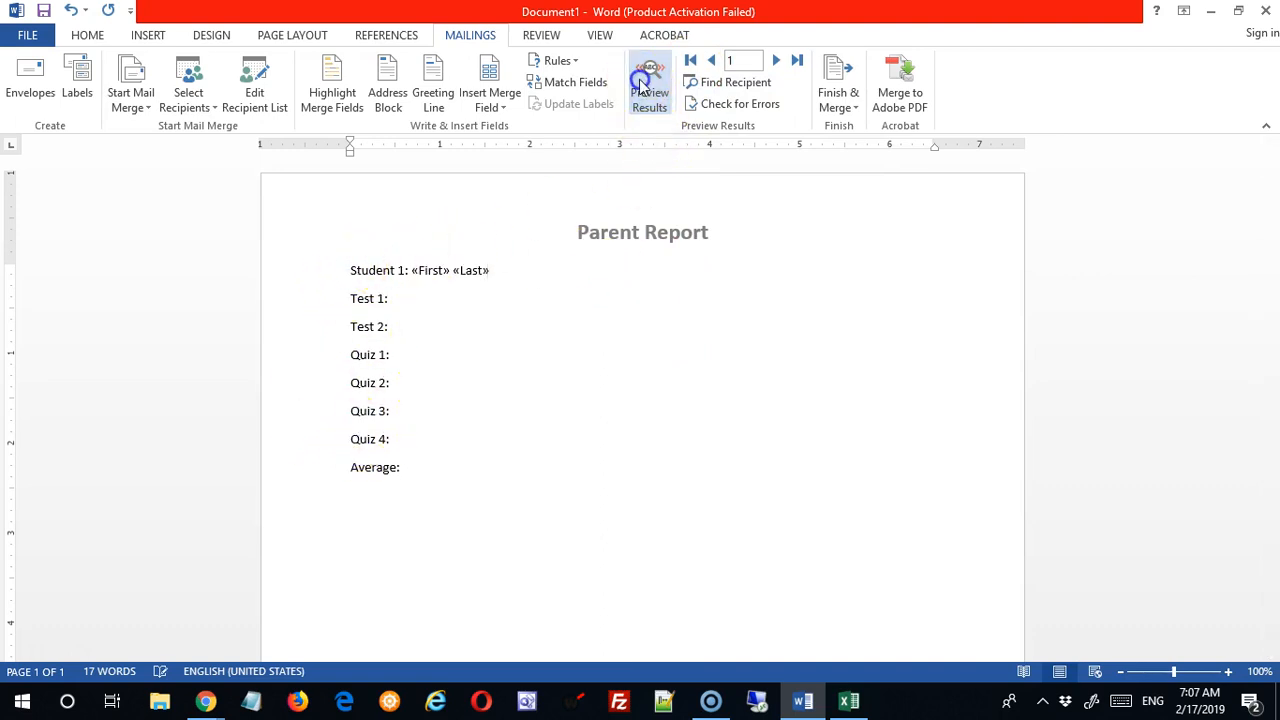
Step: Select all the report lines and switch the merge preview on and back off to compare fields with data
{"action": "left_click", "coordinate": [497, 443]}
{"action": "left_click_drag", "start_coordinate": [345, 270], "coordinate": [605, 536]}
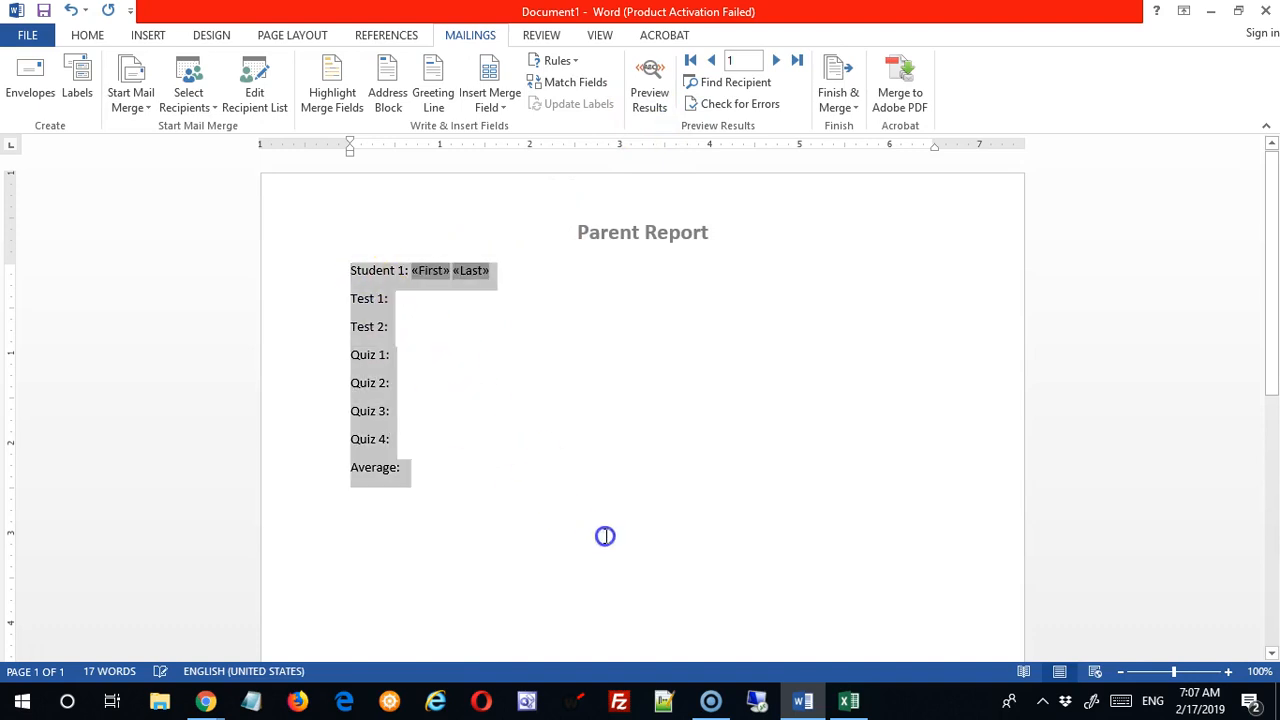
{"action": "left_click", "coordinate": [660, 100]}
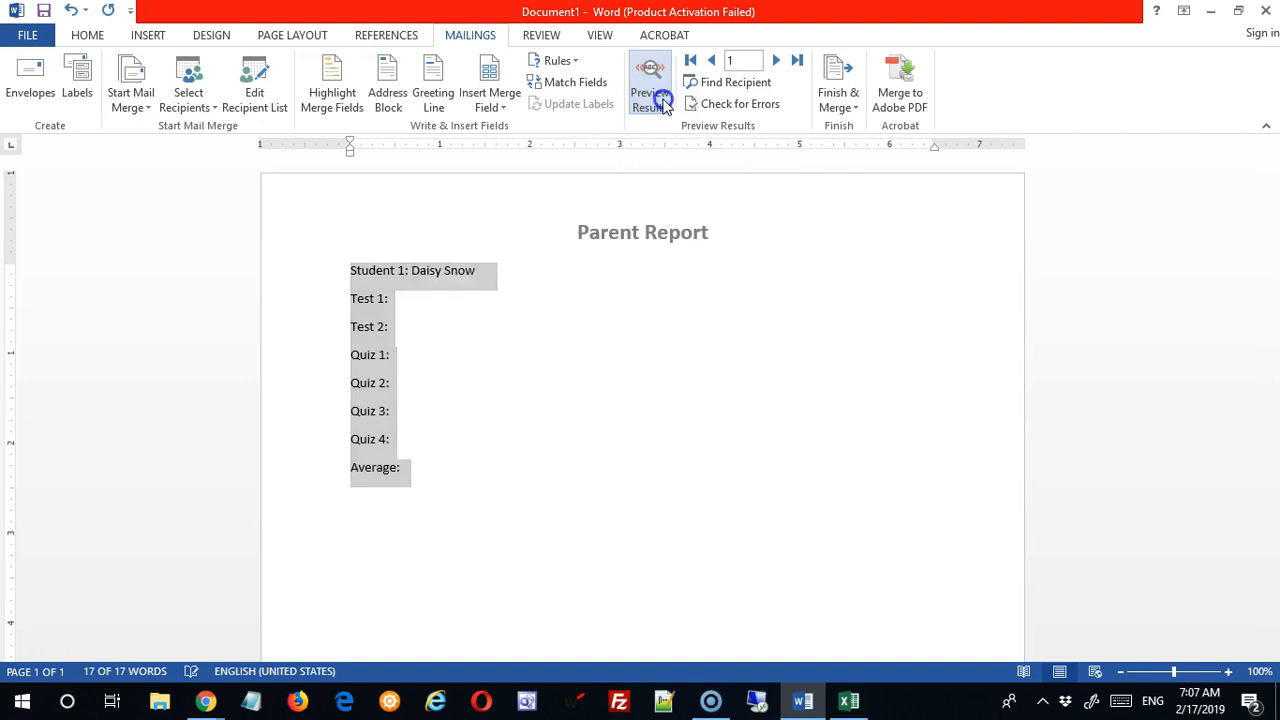
{"action": "left_click", "coordinate": [660, 100]}
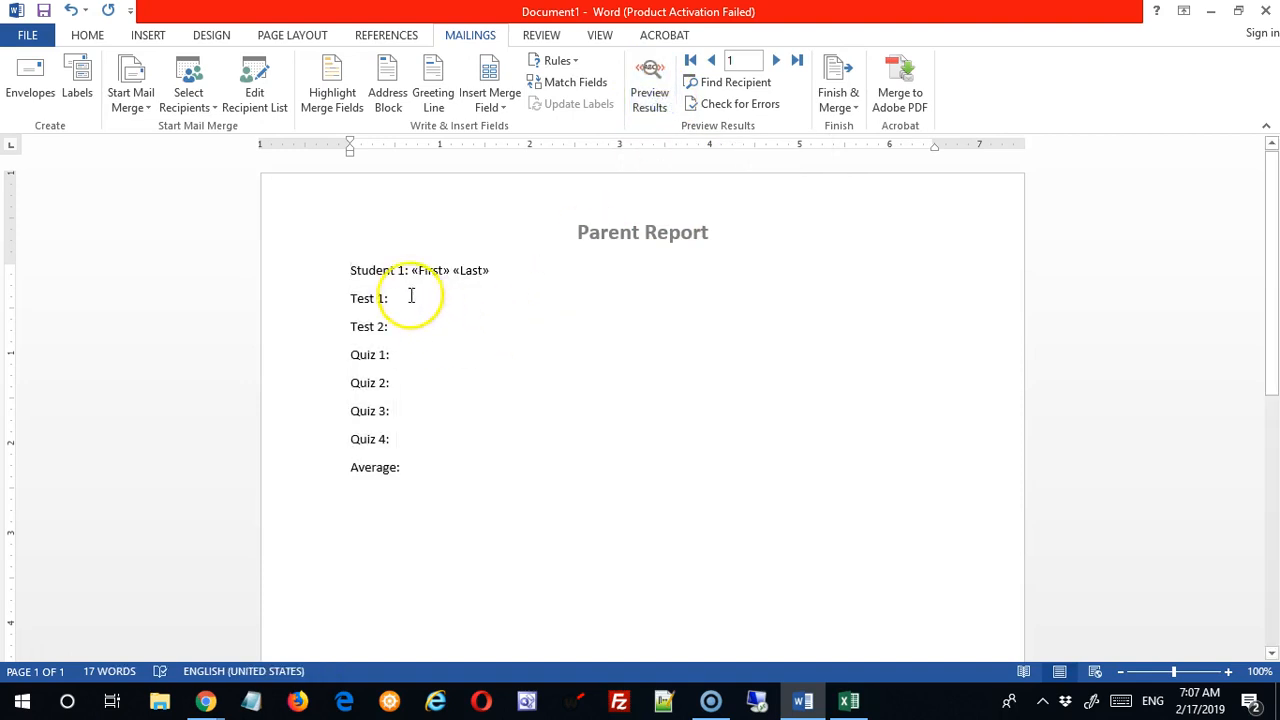
Step: Set the font size of all the report body lines to 14 pt
{"action": "left_click_drag", "start_coordinate": [337, 271], "coordinate": [445, 535]}
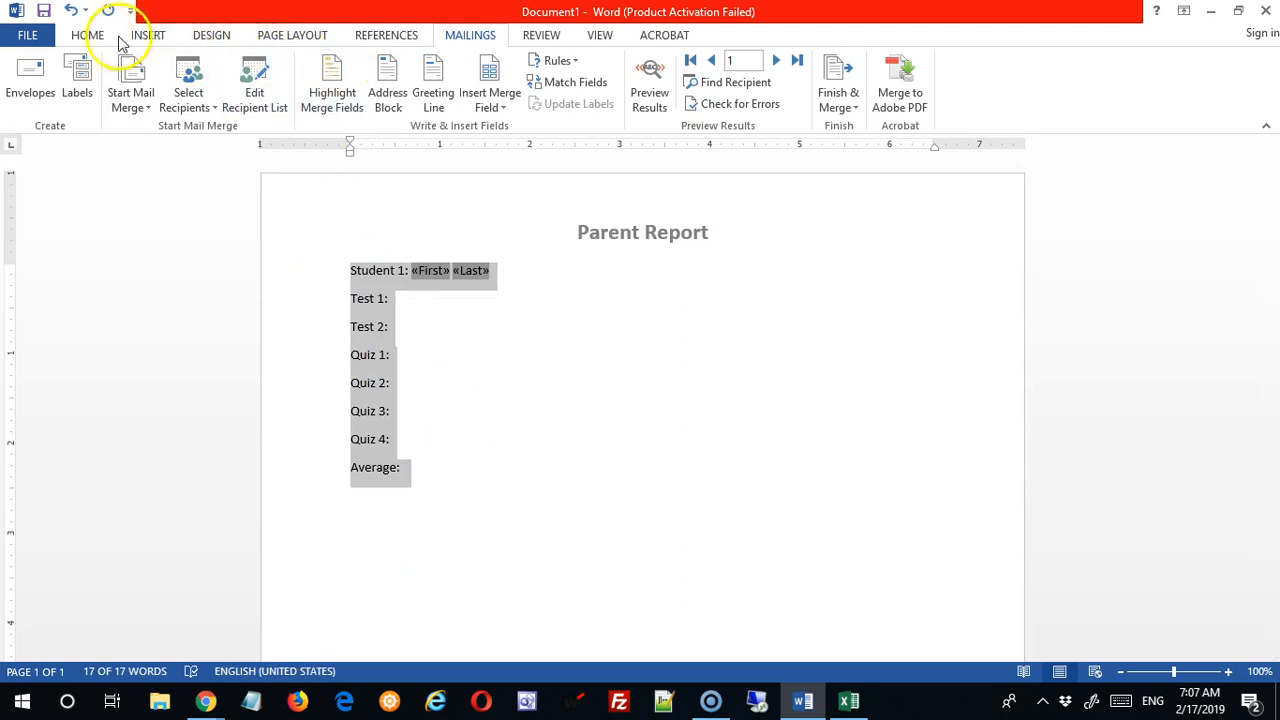
{"action": "left_click", "coordinate": [87, 35]}
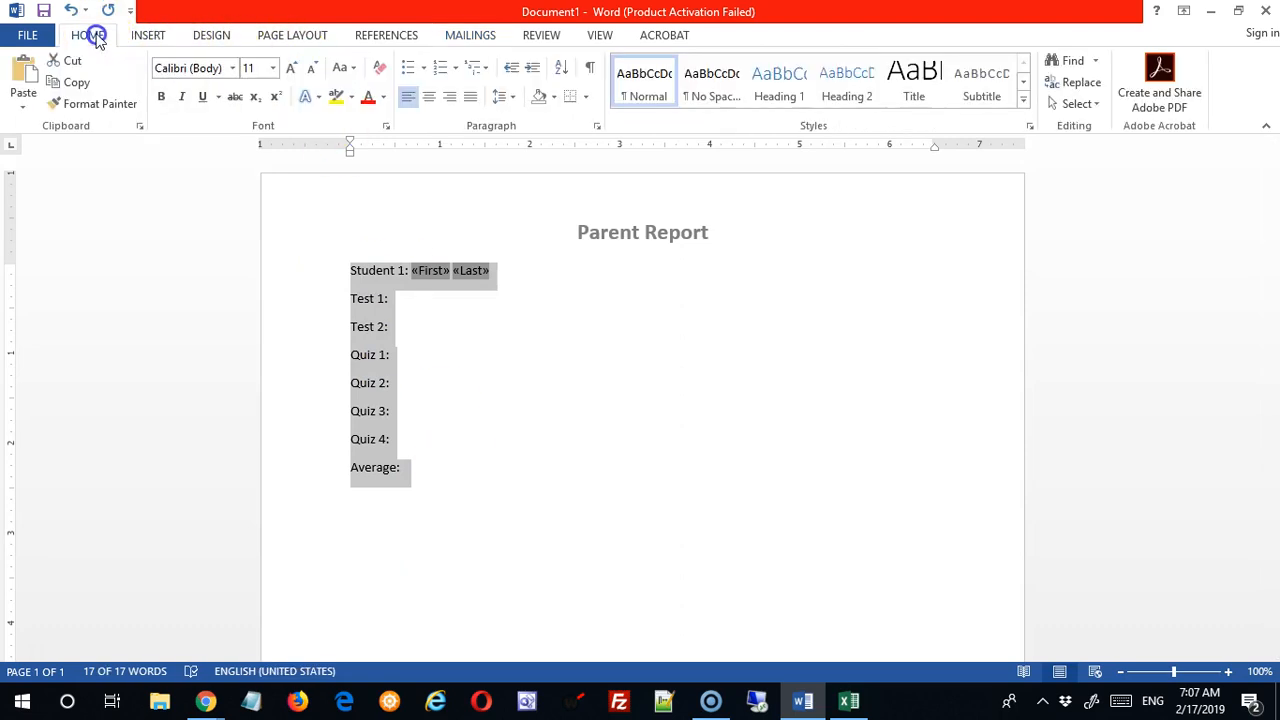
{"action": "left_click", "coordinate": [272, 68]}
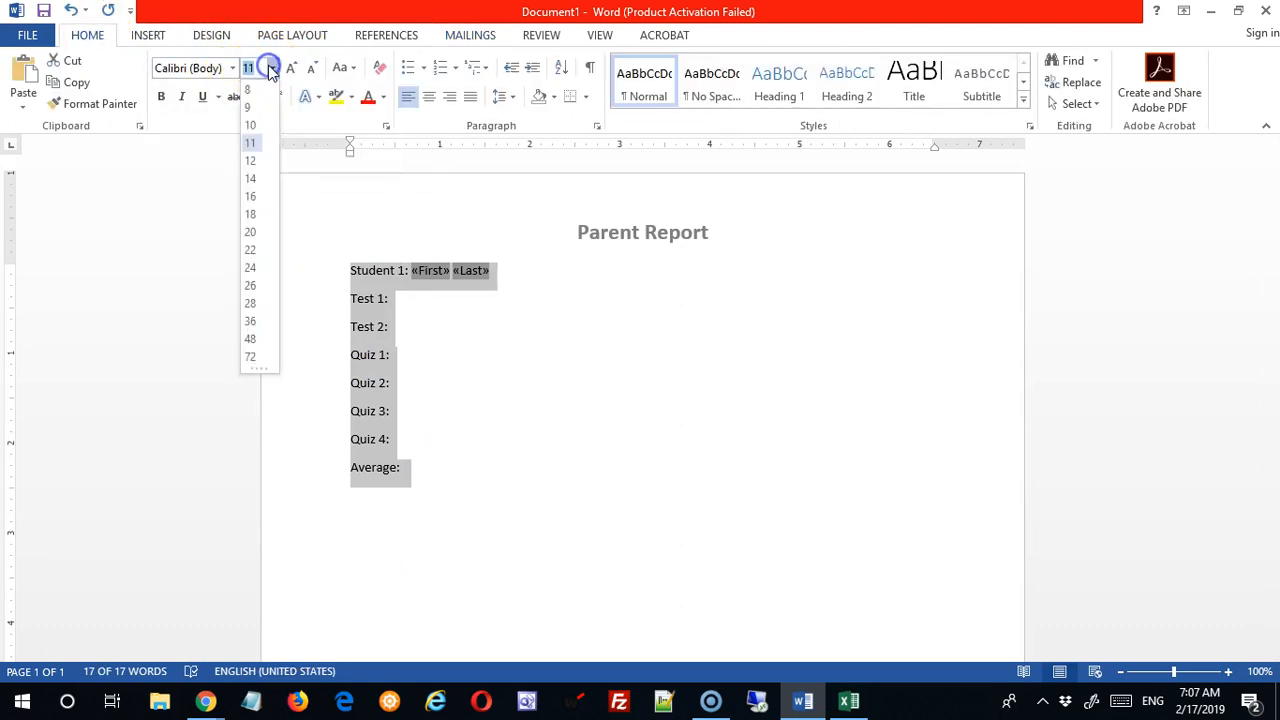
{"action": "left_click", "coordinate": [251, 178]}
{"action": "left_click", "coordinate": [556, 396]}
Step: Make the "Student 1:" label bold, leaving out the merge fields beside it
{"action": "left_click", "coordinate": [424, 273]}
{"action": "left_click_drag", "start_coordinate": [372, 274], "coordinate": [337, 277]}
{"action": "key", "text": "ctrl+b"}
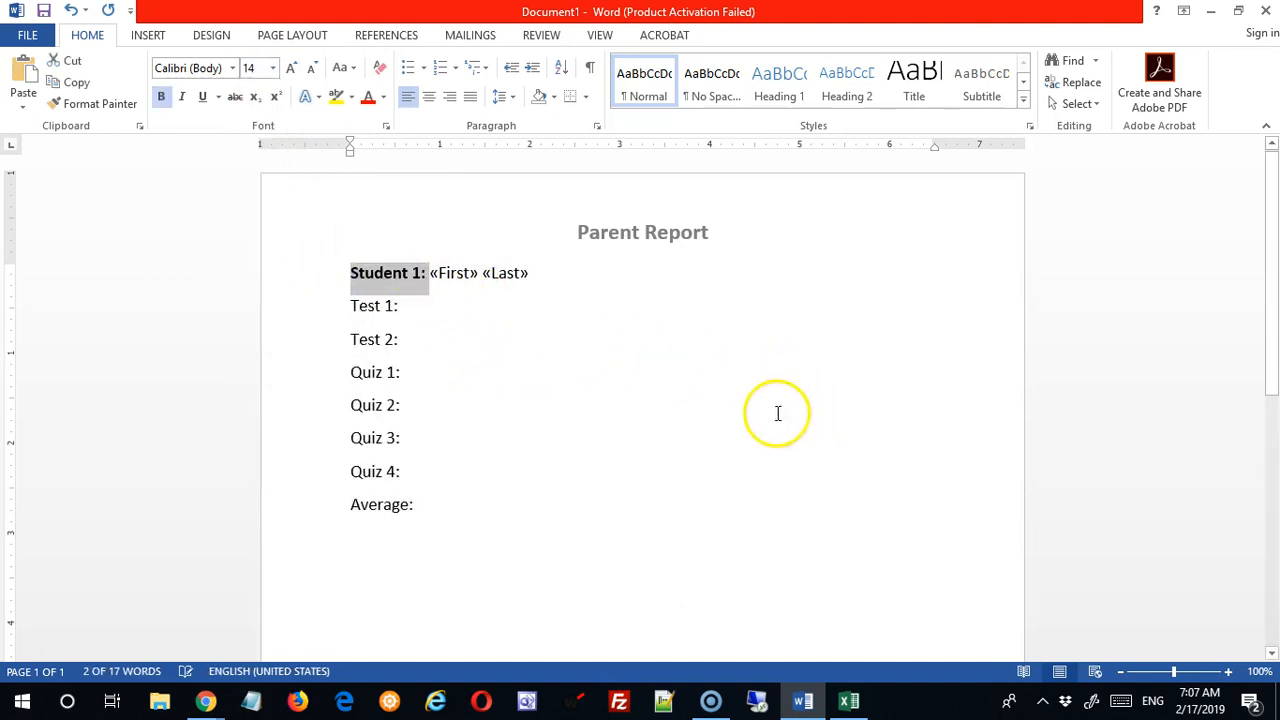
Step: Make all the labels from "Test 1:" down to "Average:" bold
{"action": "left_click", "coordinate": [357, 305]}
{"action": "left_click_drag", "start_coordinate": [357, 305], "coordinate": [398, 304]}
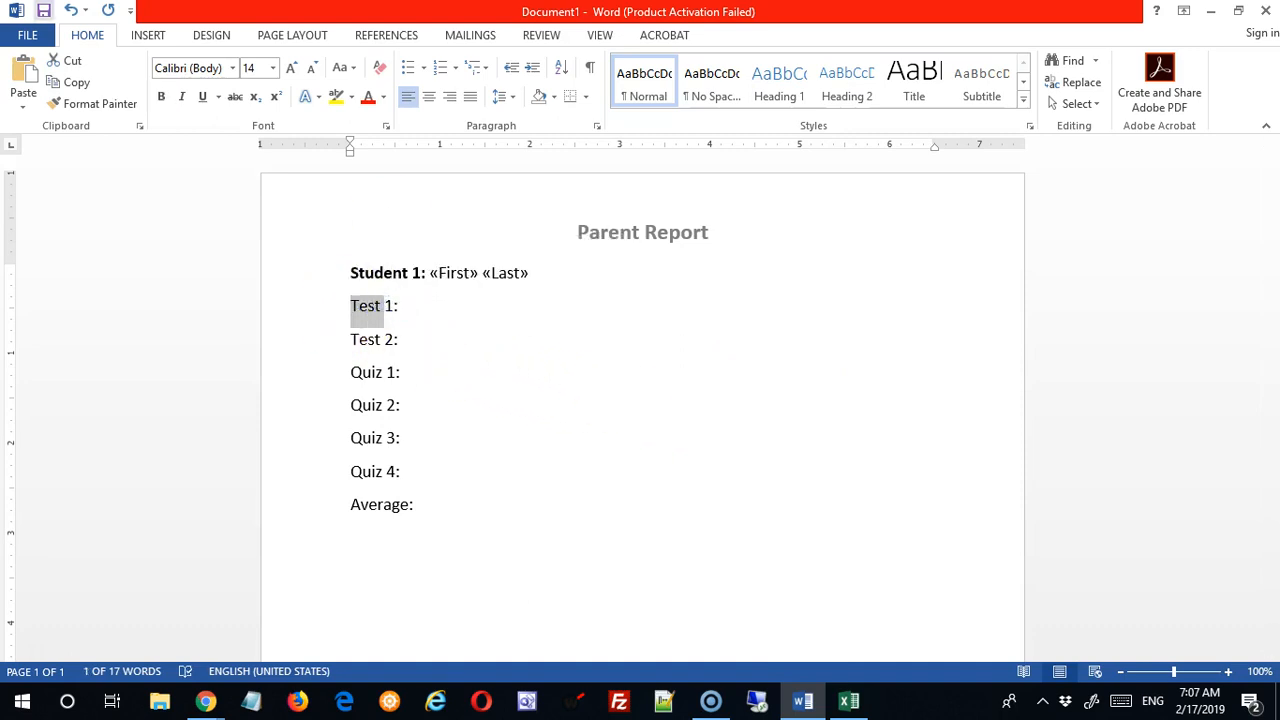
{"action": "key", "text": "ctrl+b"}
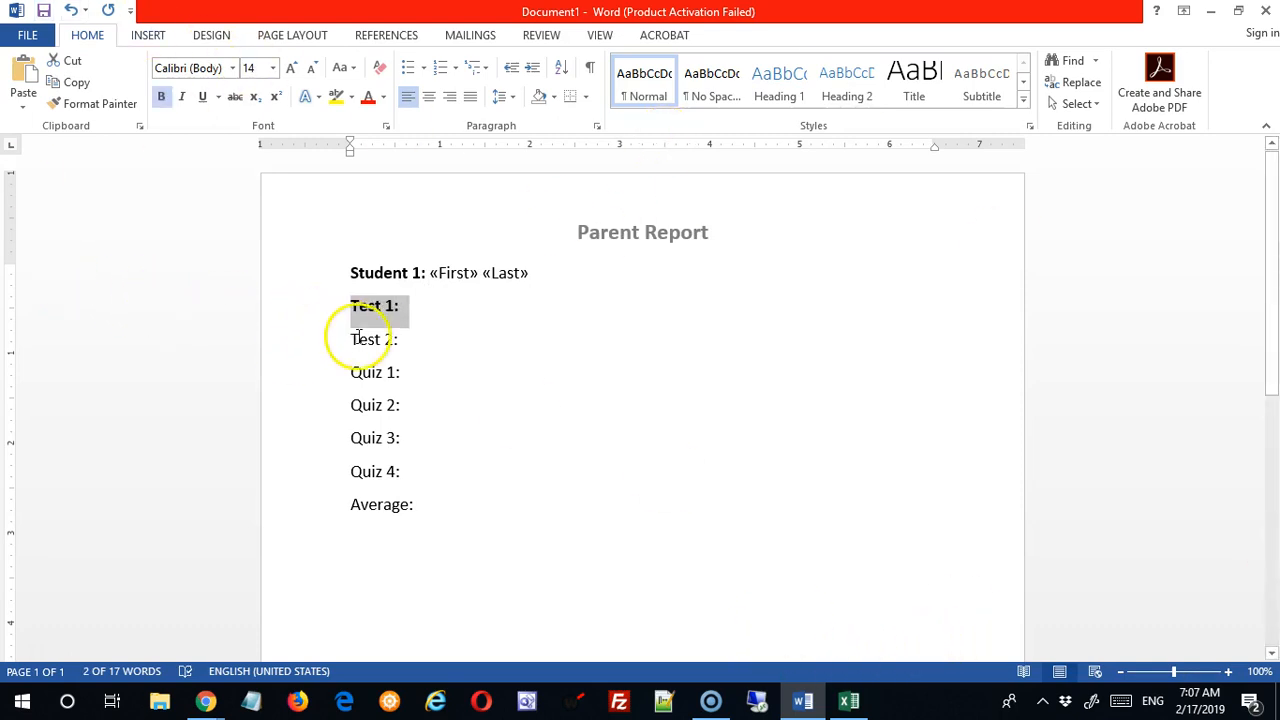
{"action": "left_click_drag", "start_coordinate": [343, 339], "coordinate": [443, 514]}
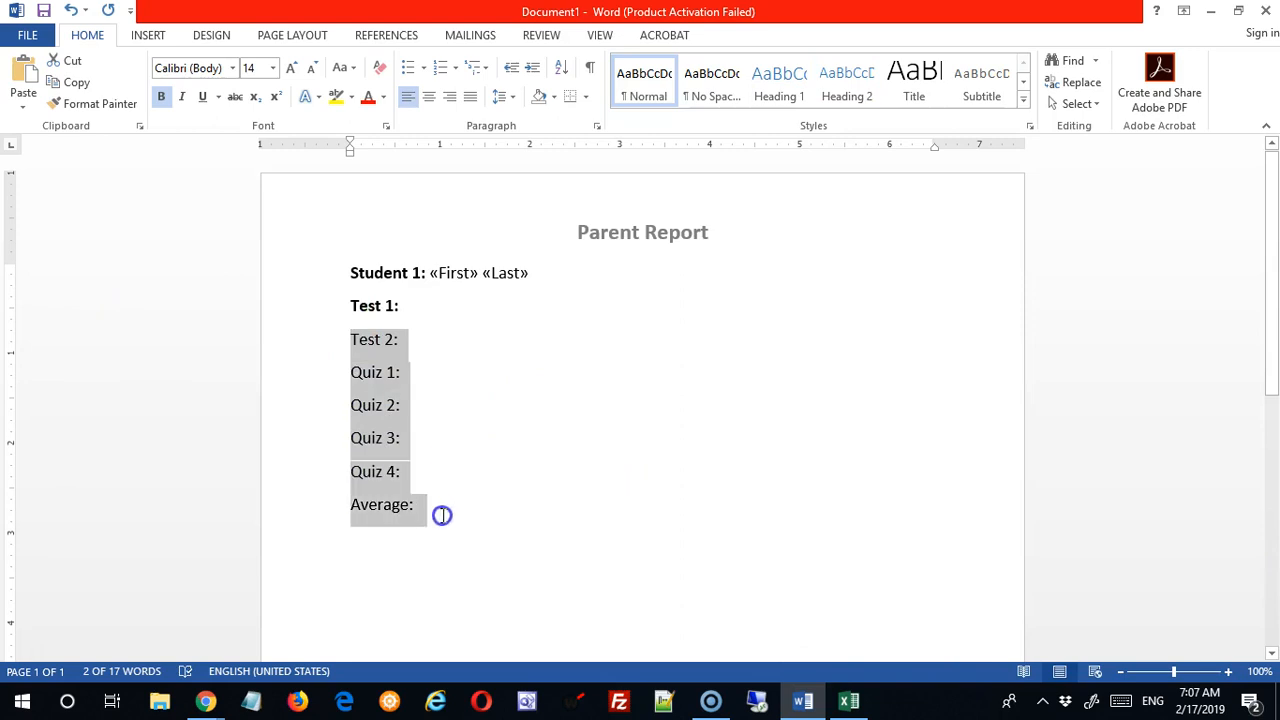
{"action": "key", "text": "ctrl+b"}
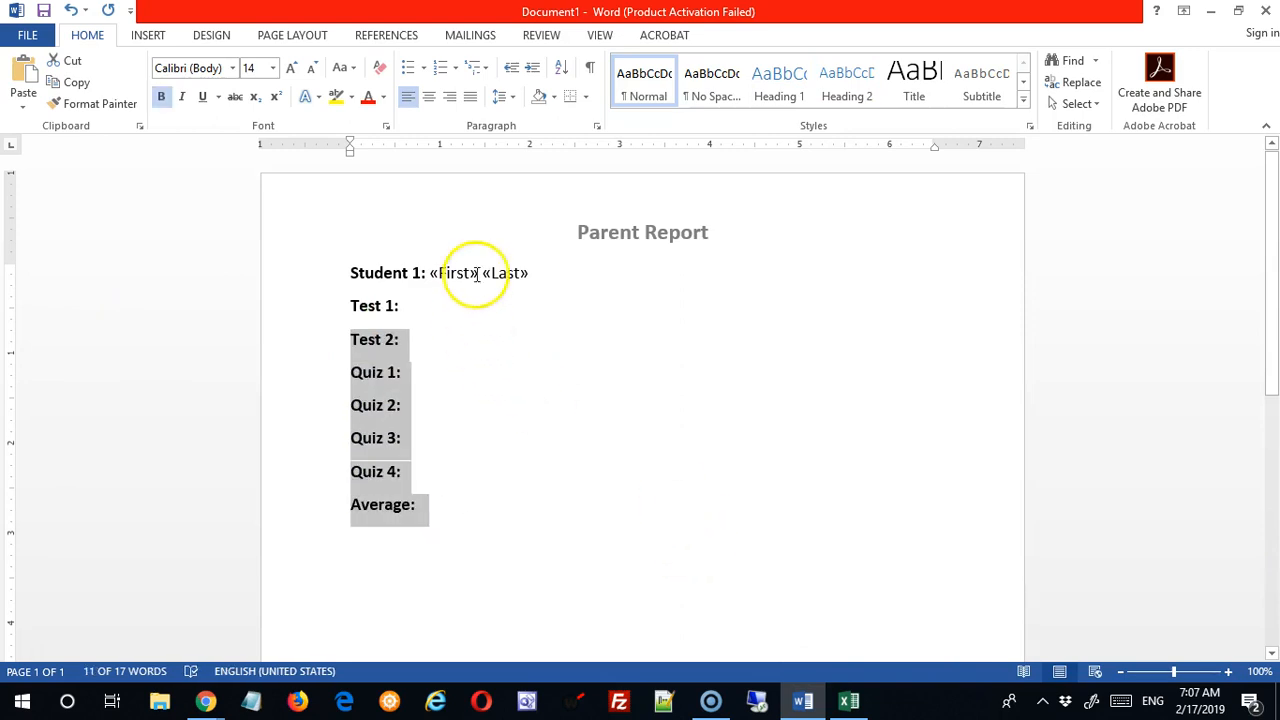
Step: Color the First and Last merge fields in the student line red
{"action": "left_click", "coordinate": [443, 323]}
{"action": "left_click", "coordinate": [452, 298]}
{"action": "left_click_drag", "start_coordinate": [426, 273], "coordinate": [539, 280]}
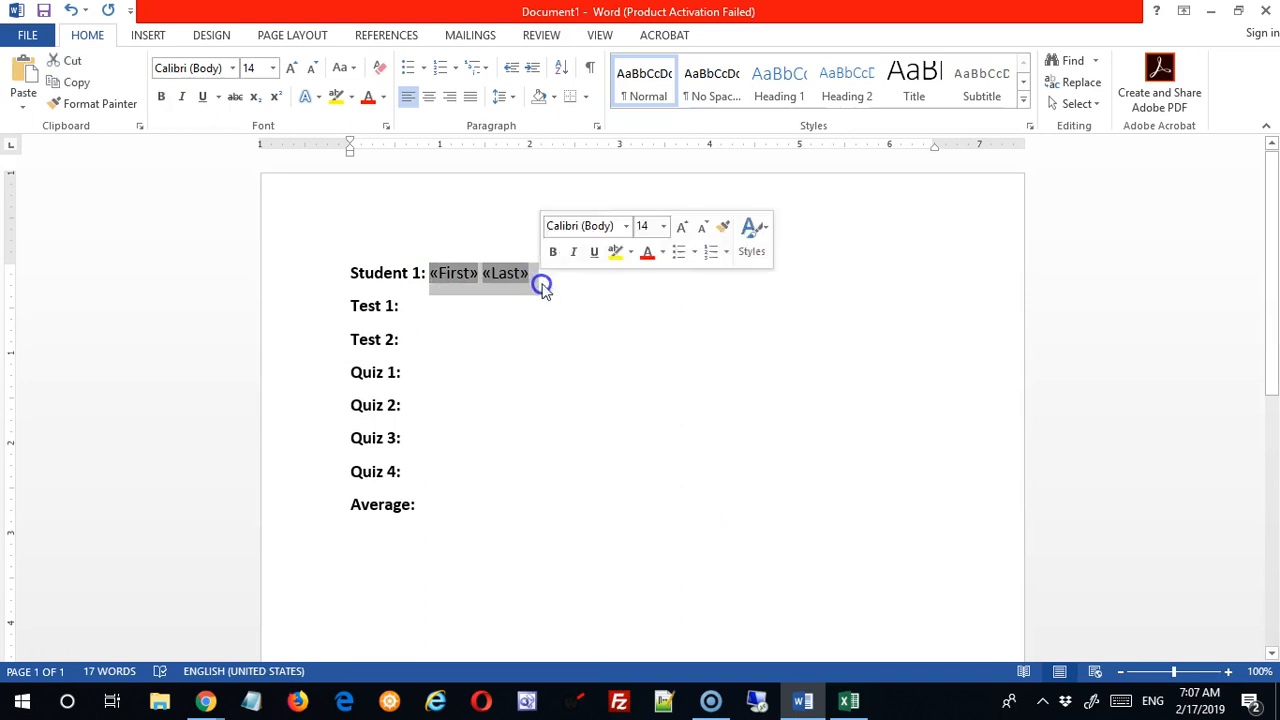
{"action": "left_click", "coordinate": [367, 100]}
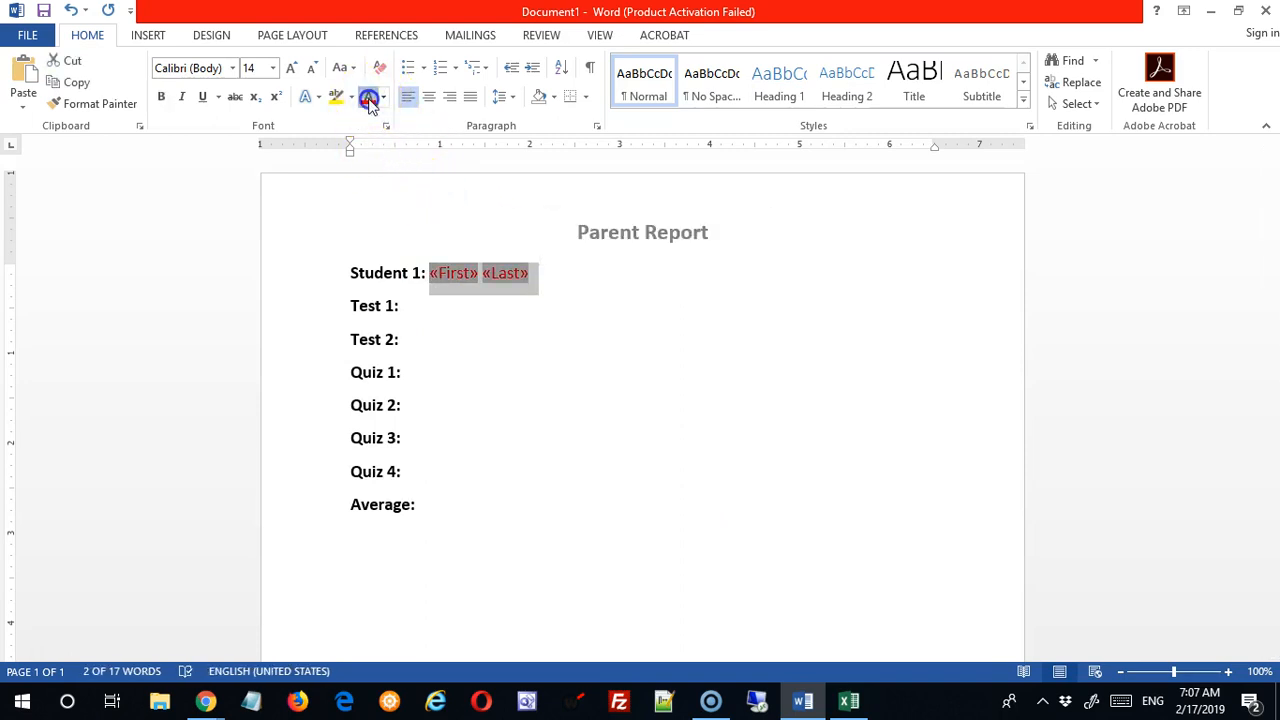
Step: Insert the Test_1 merge field after "Test 1:" and the Test_2 merge field after "Test 2:"
{"action": "left_click", "coordinate": [449, 306]}
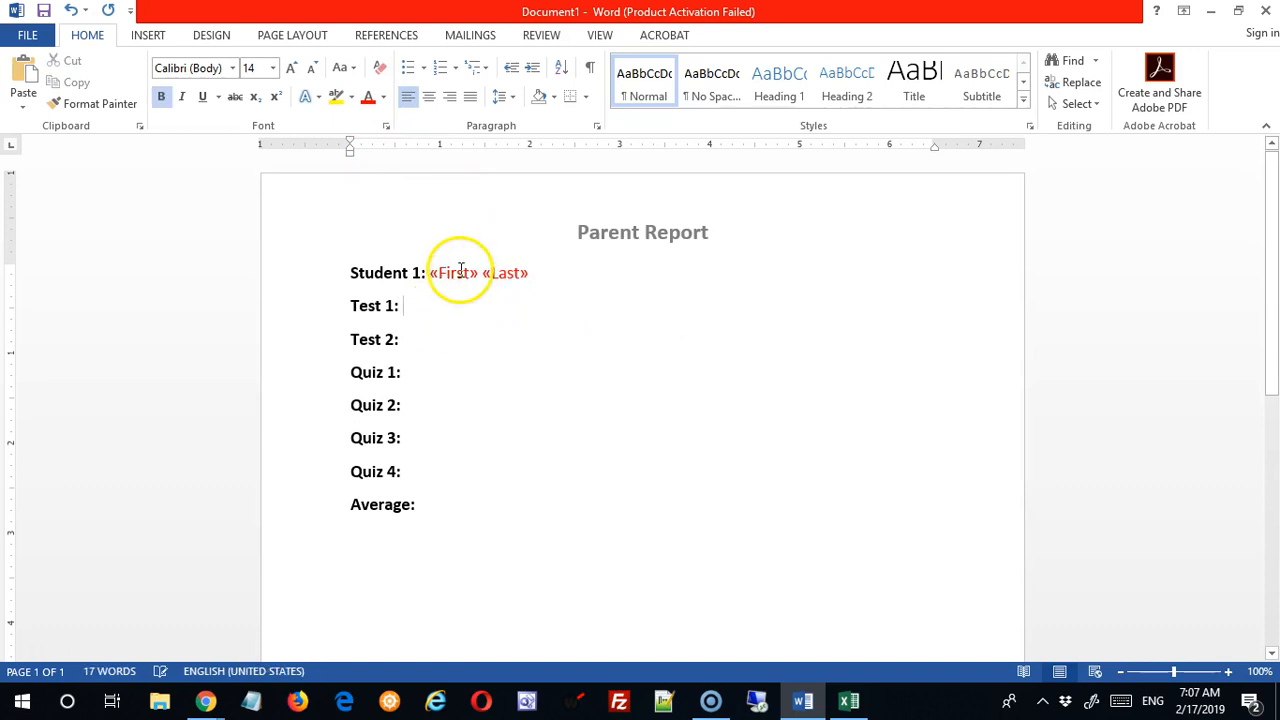
{"action": "left_click", "coordinate": [470, 33]}
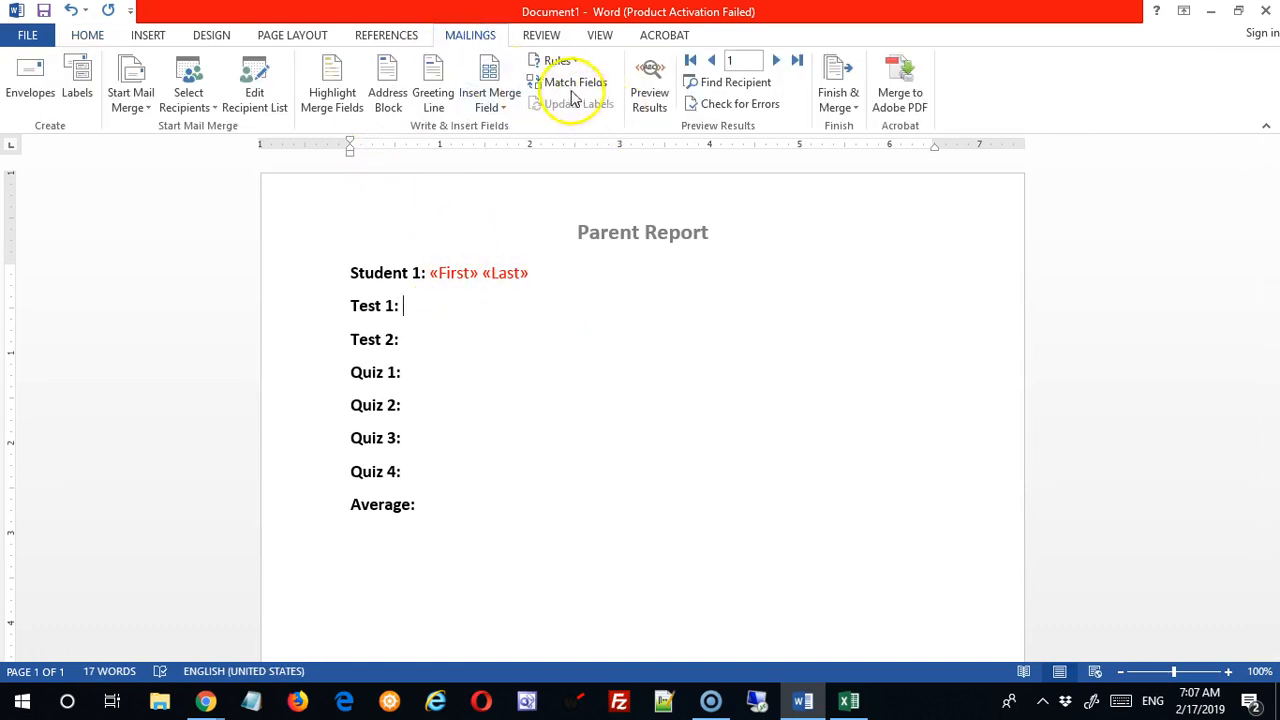
{"action": "left_click", "coordinate": [488, 98]}
{"action": "left_click", "coordinate": [501, 185]}
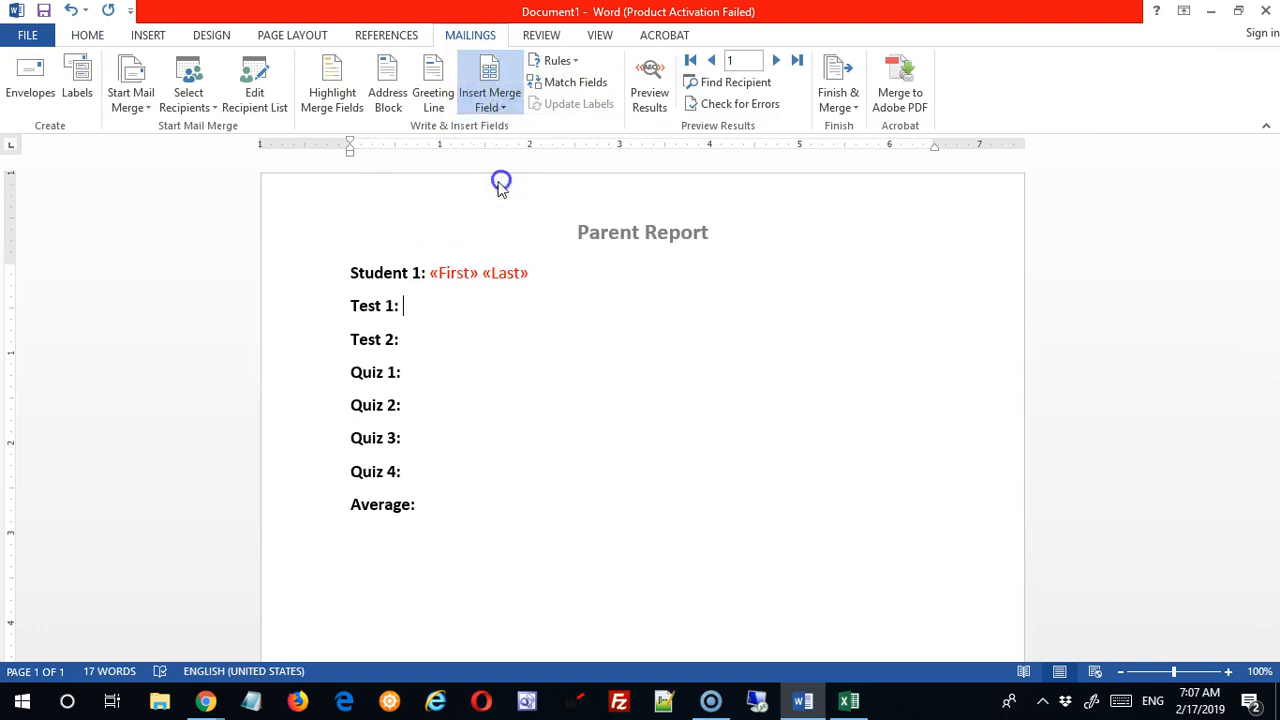
{"action": "left_click", "coordinate": [423, 338]}
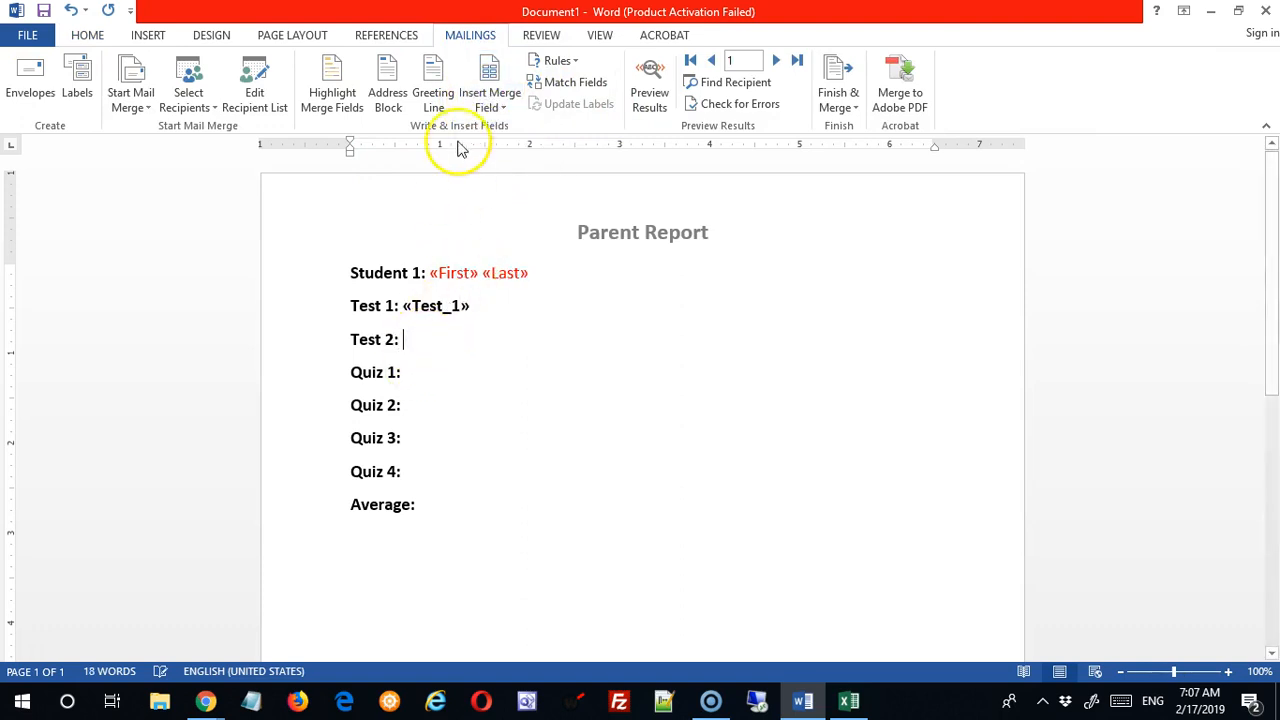
{"action": "left_click", "coordinate": [490, 106]}
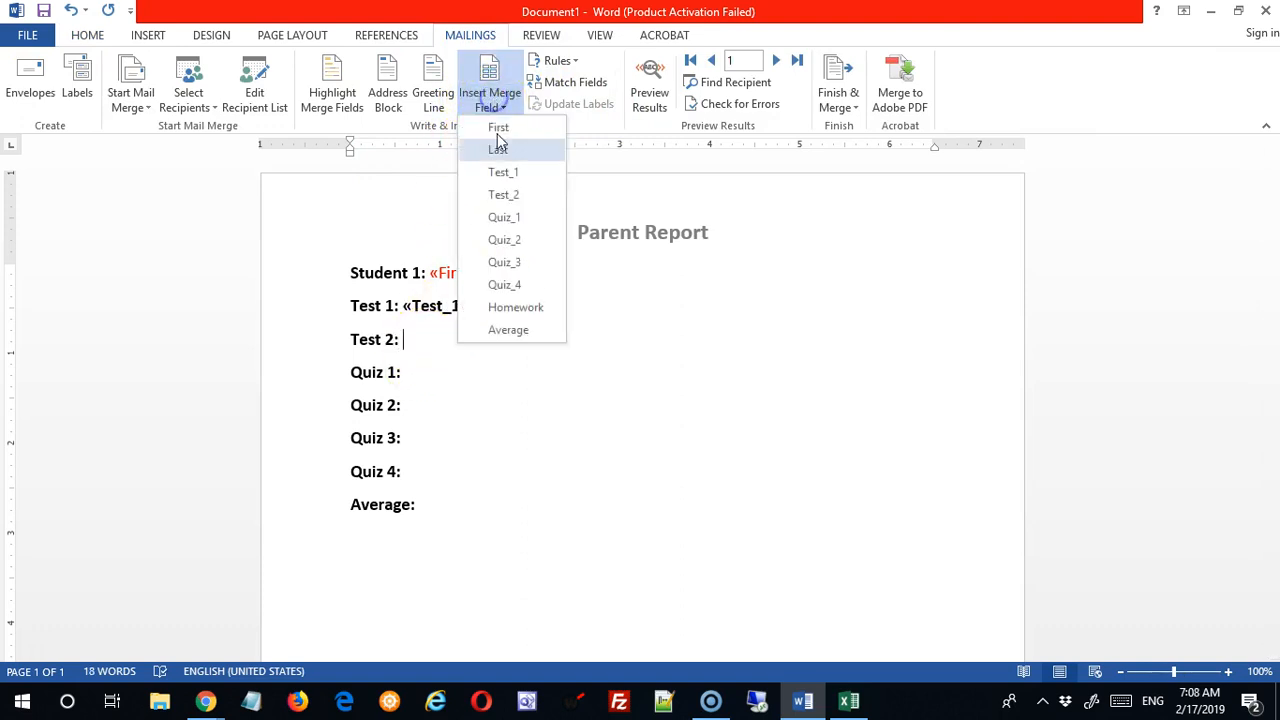
{"action": "left_click", "coordinate": [503, 195]}
Step: Insert the Quiz_1 merge field after "Quiz 1:" and the Quiz_2 merge field after "Quiz 2:"
{"action": "left_click", "coordinate": [445, 376]}
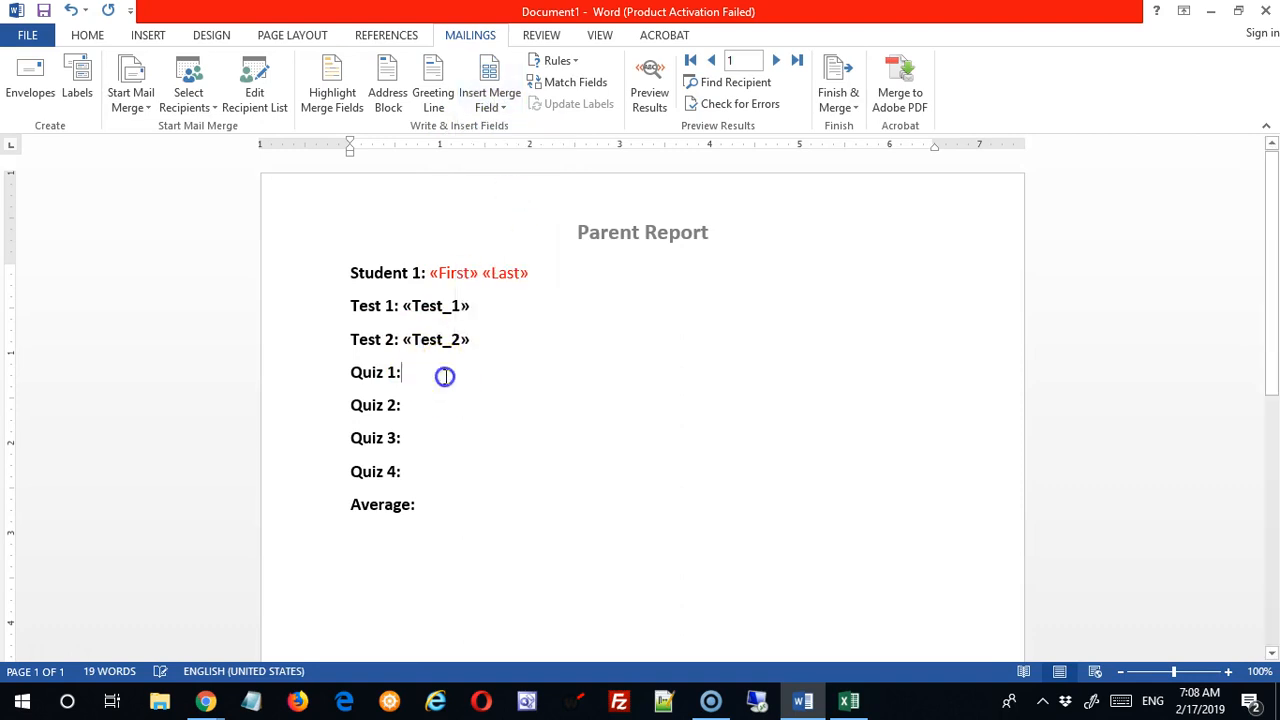
{"action": "left_click", "coordinate": [490, 104]}
{"action": "left_click", "coordinate": [517, 214]}
{"action": "left_click", "coordinate": [443, 408]}
{"action": "left_click", "coordinate": [482, 104]}
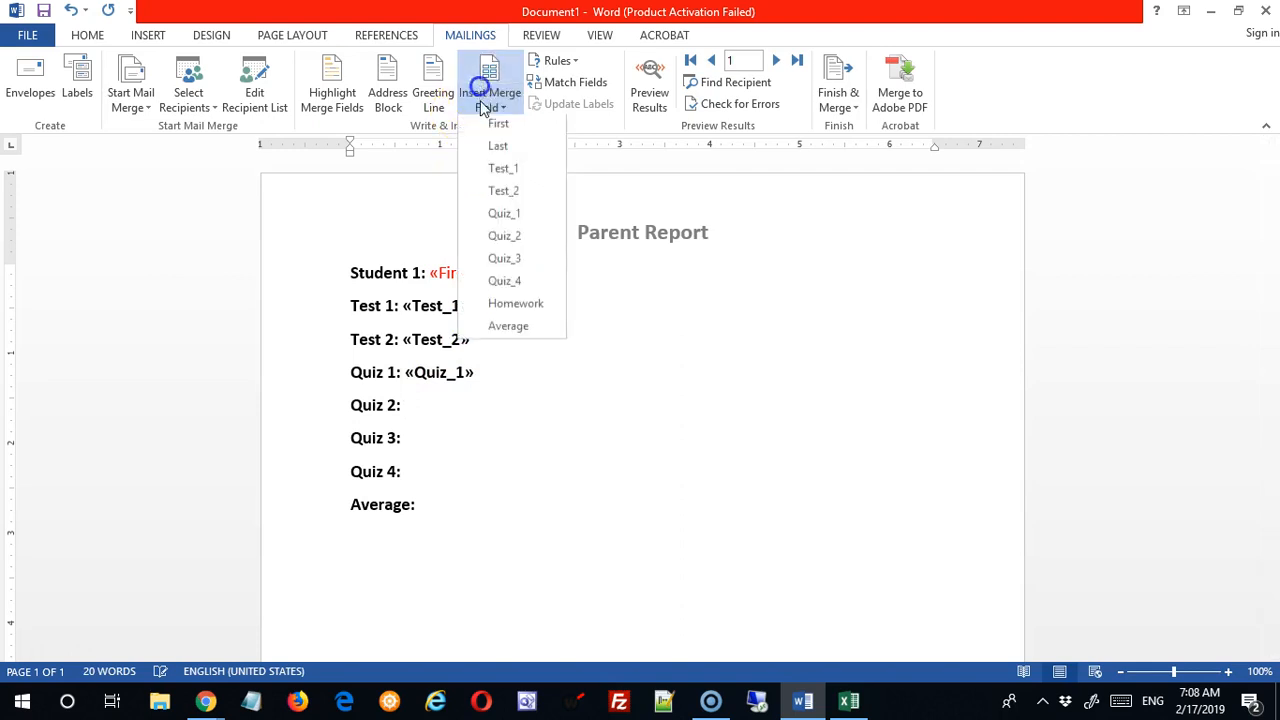
{"action": "left_click", "coordinate": [520, 242]}
Step: Insert the Quiz_3 merge field after "Quiz 3:" and the Quiz_4 merge field after "Quiz 4:"
{"action": "left_click", "coordinate": [429, 437]}
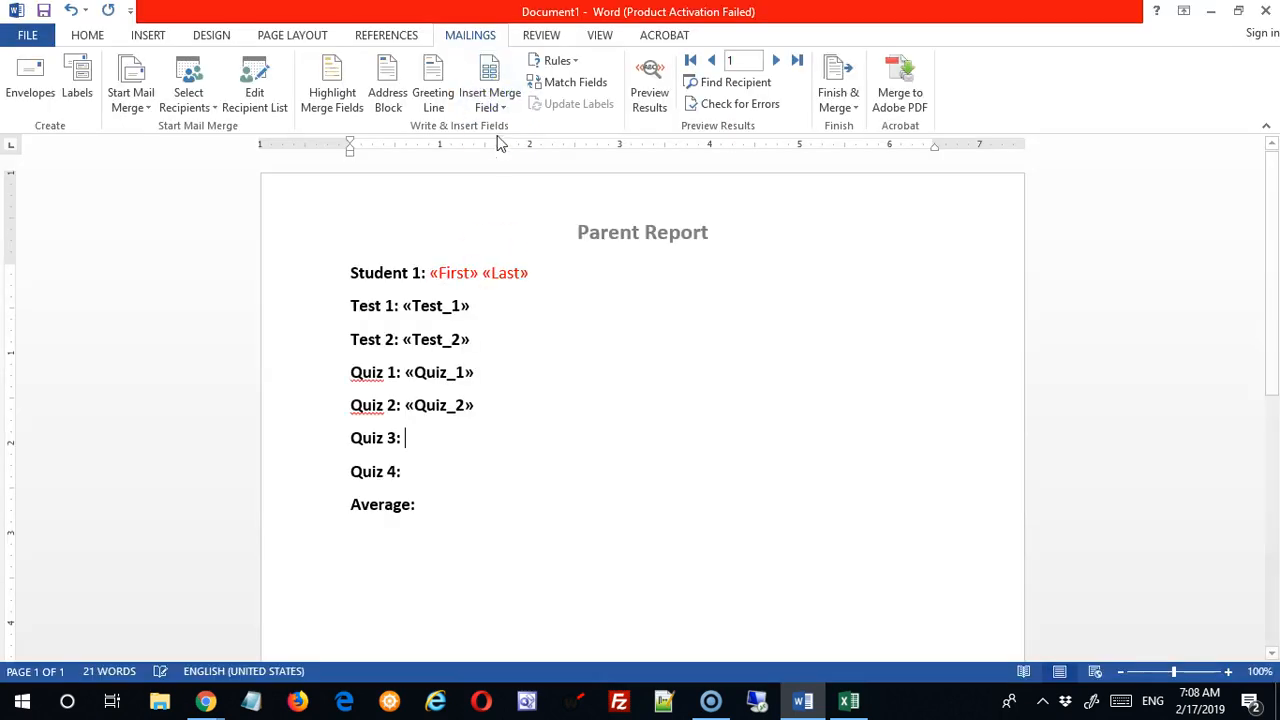
{"action": "left_click", "coordinate": [490, 92]}
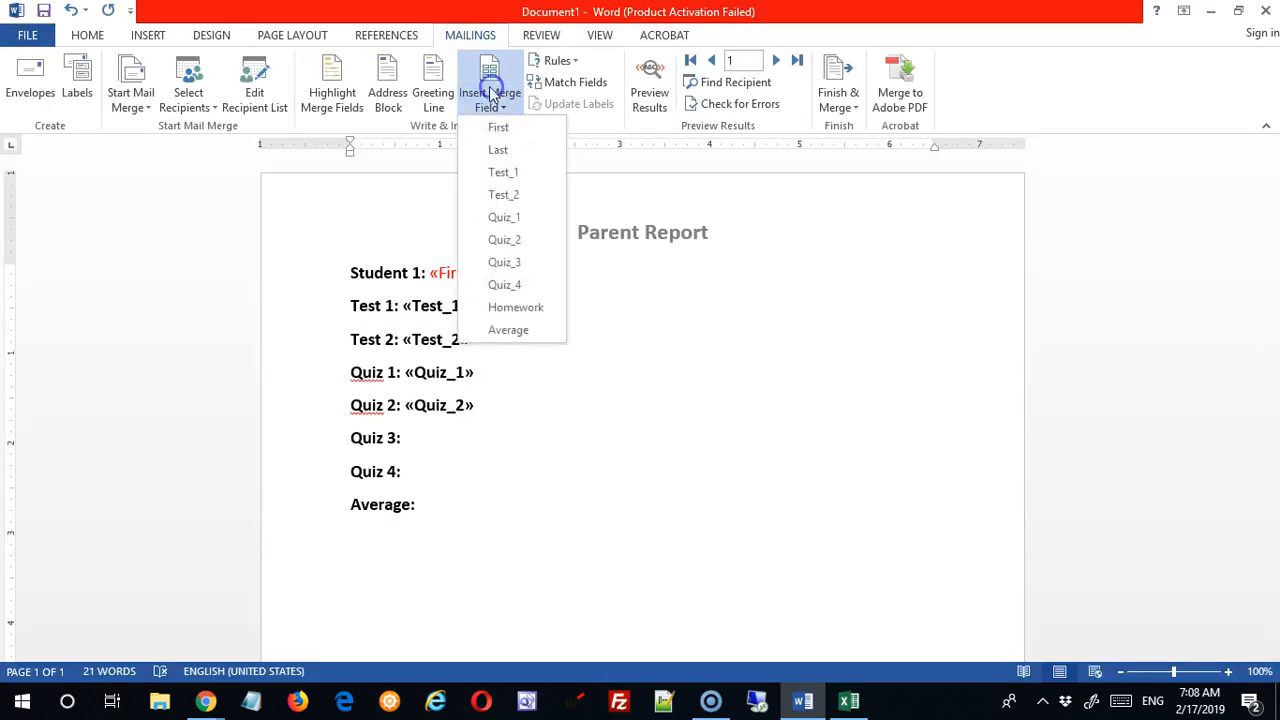
{"action": "left_click", "coordinate": [512, 262]}
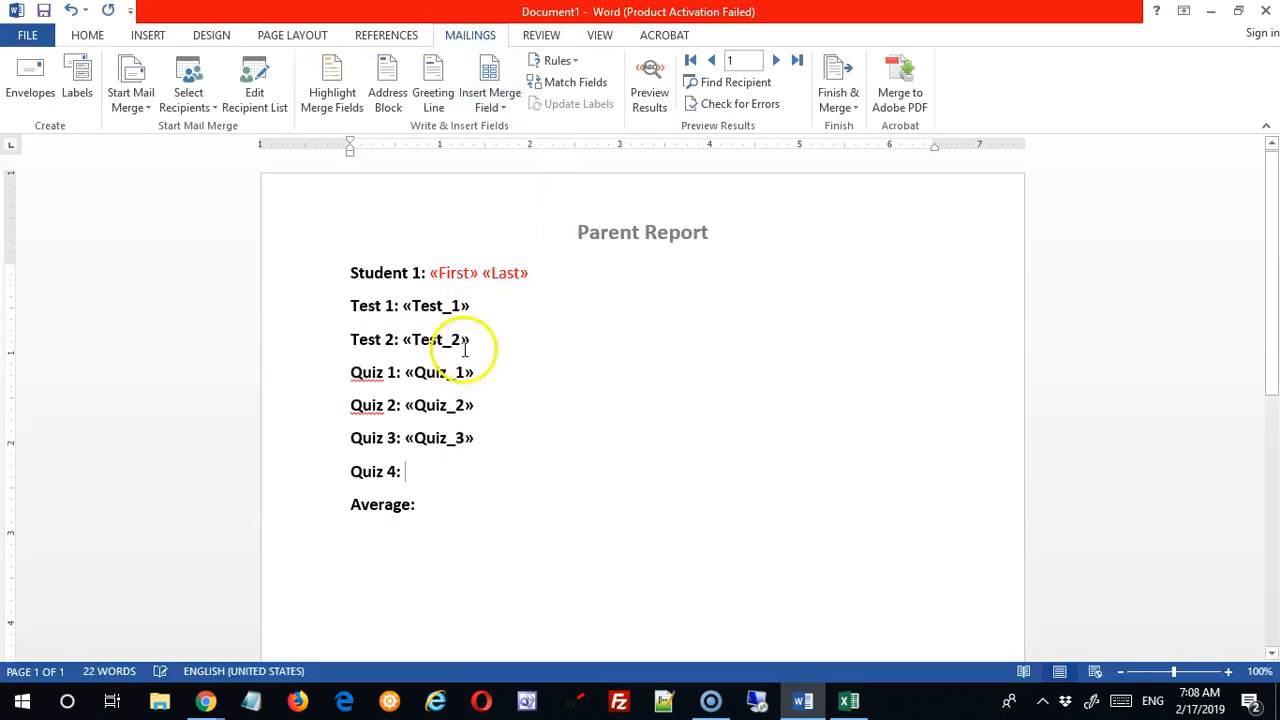
{"action": "left_click", "coordinate": [489, 90]}
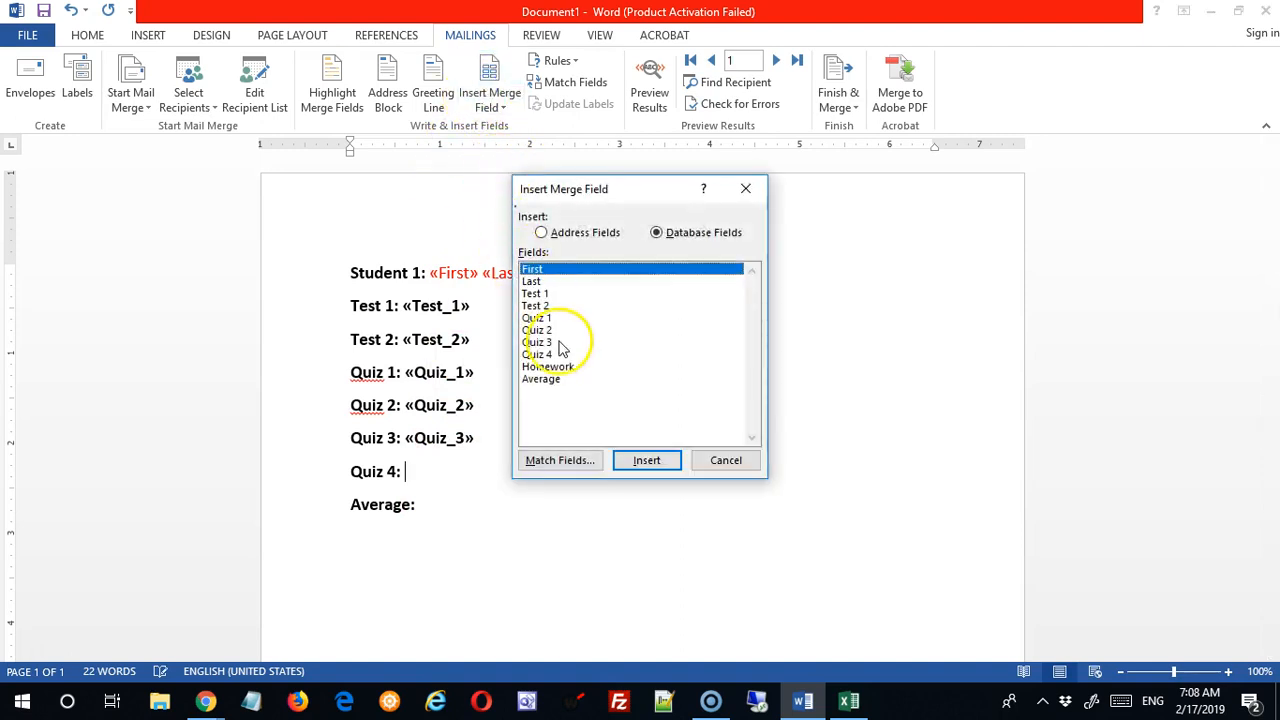
{"action": "left_click", "coordinate": [552, 342]}
{"action": "left_click", "coordinate": [550, 355]}
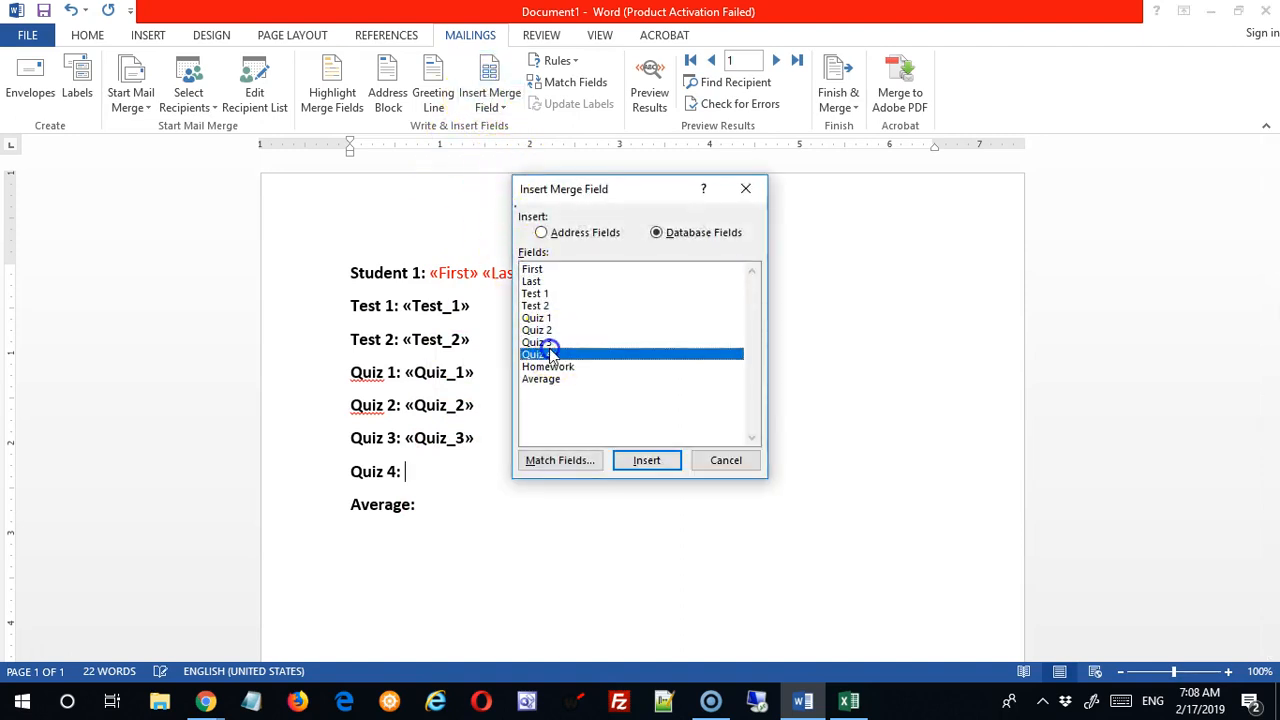
{"action": "left_click", "coordinate": [647, 462]}
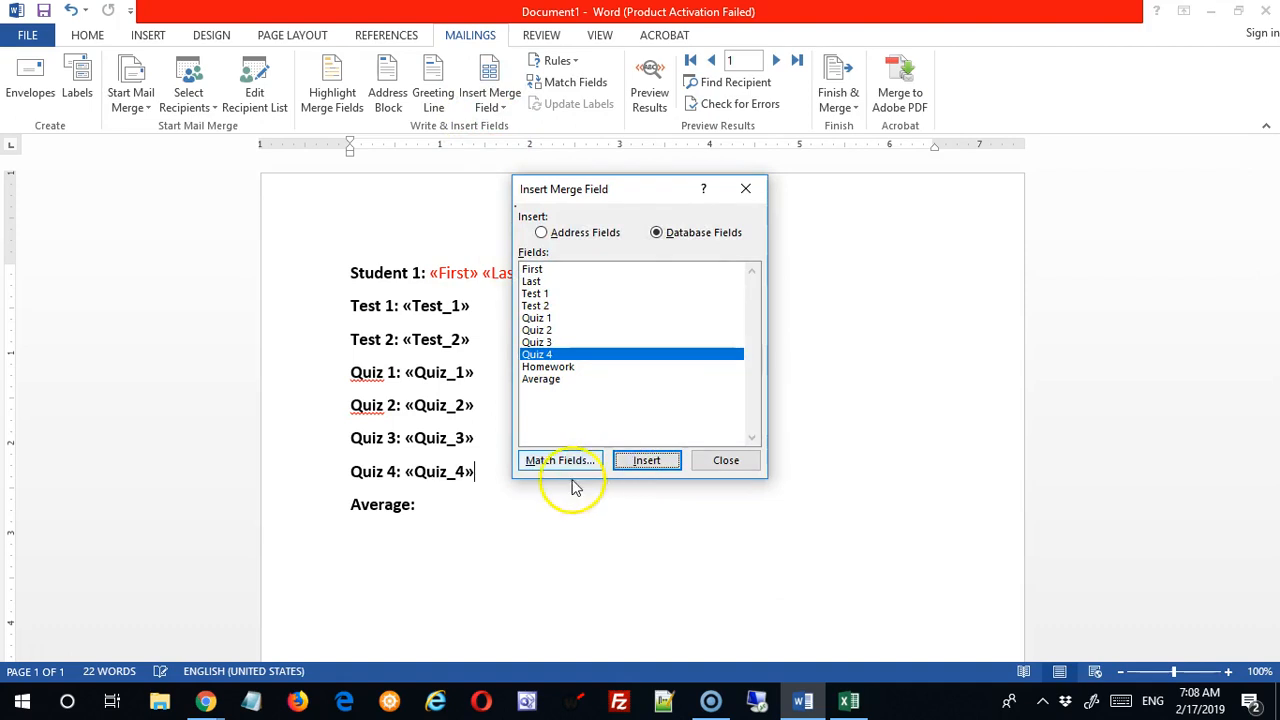
{"action": "left_click", "coordinate": [488, 479]}
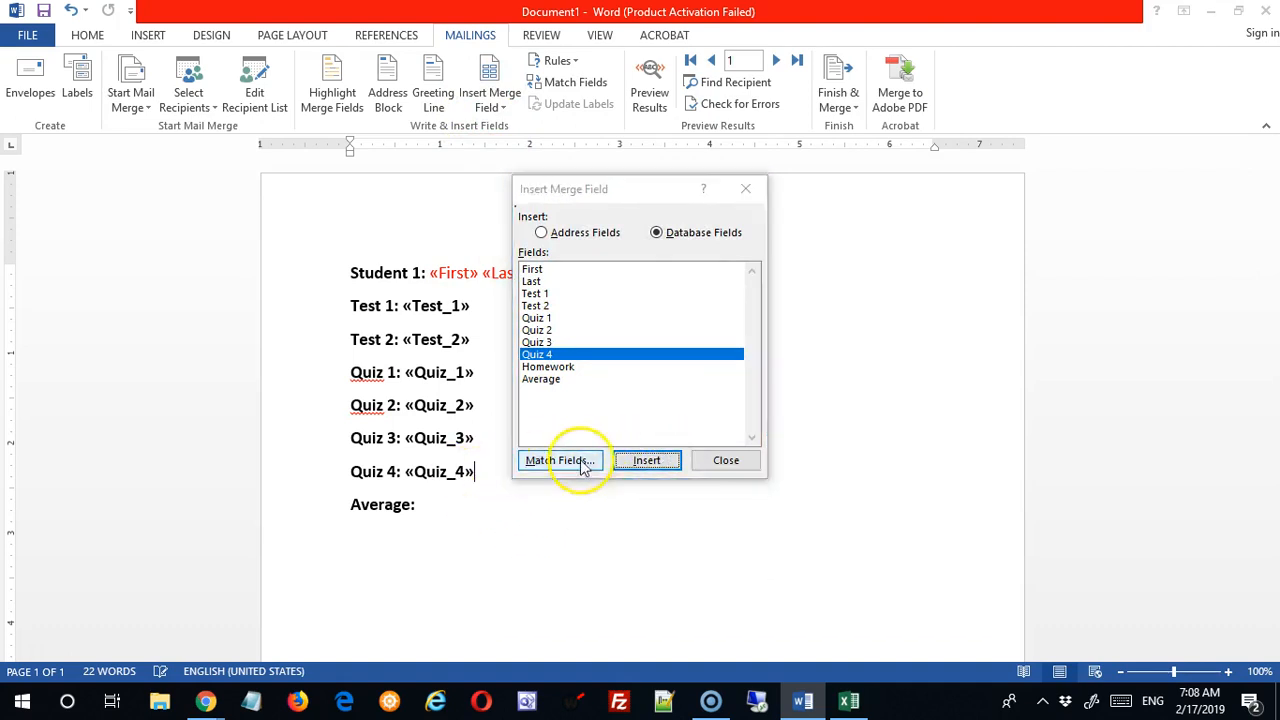
{"action": "left_click", "coordinate": [720, 460]}
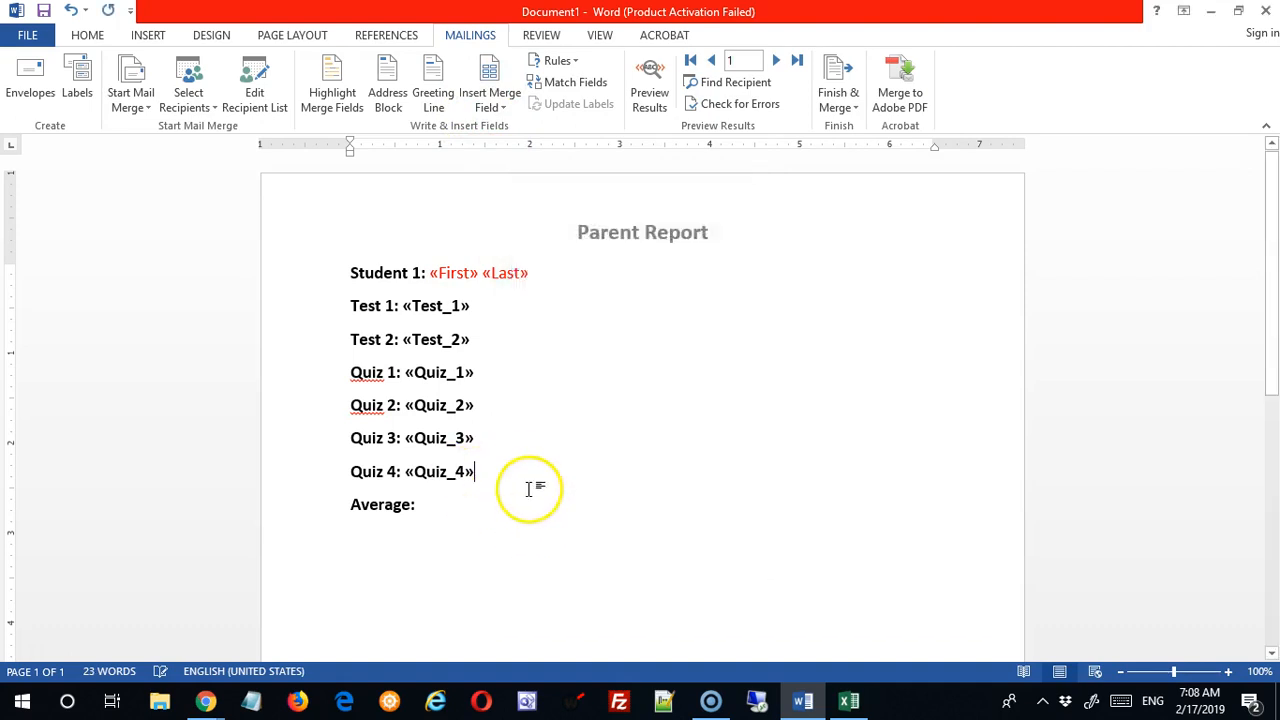
Step: Add a "Homework:" line above the average line with the Homework merge field, and insert the Average merge field after "Average:"
{"action": "key", "text": "Return"}
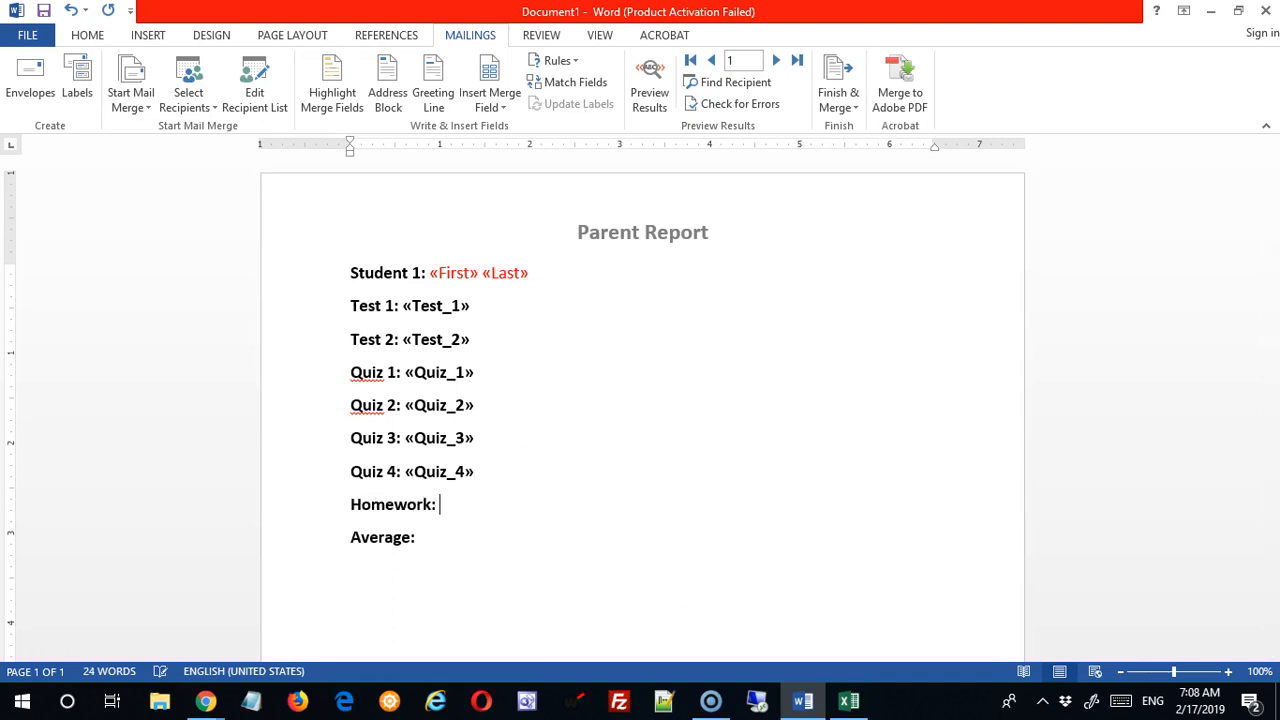
{"action": "left_click", "coordinate": [490, 100]}
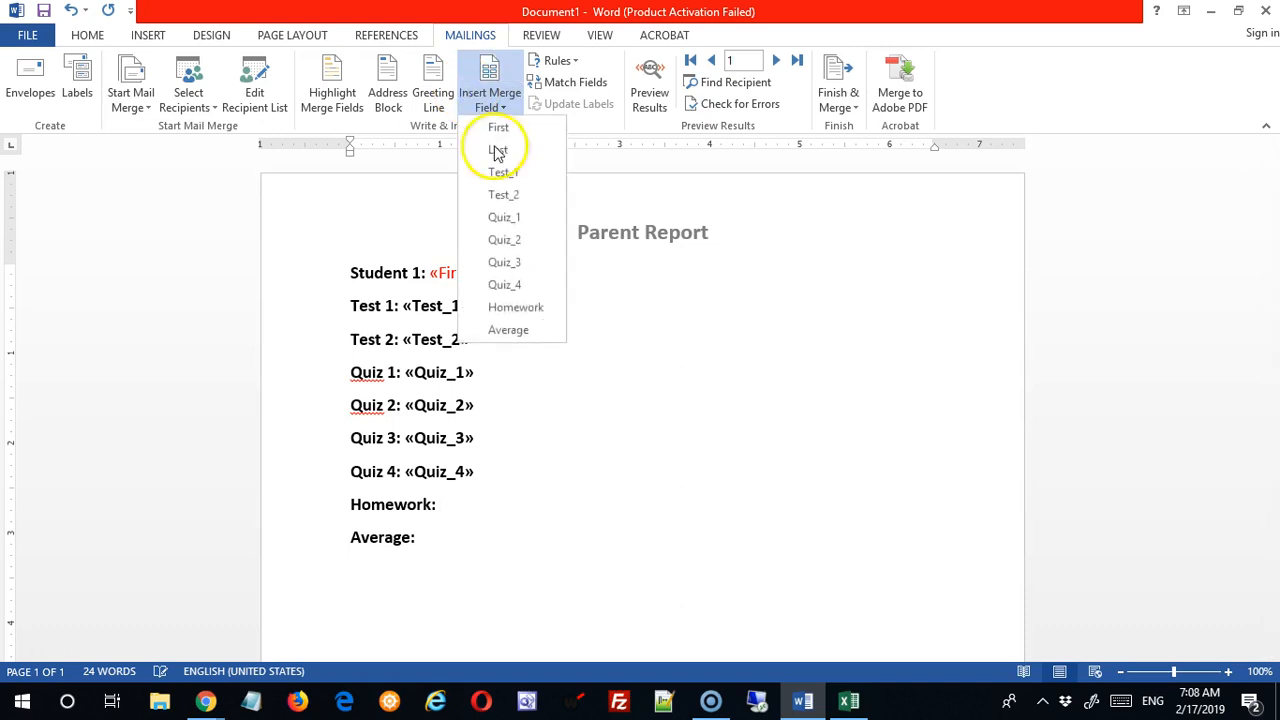
{"action": "left_click", "coordinate": [516, 308]}
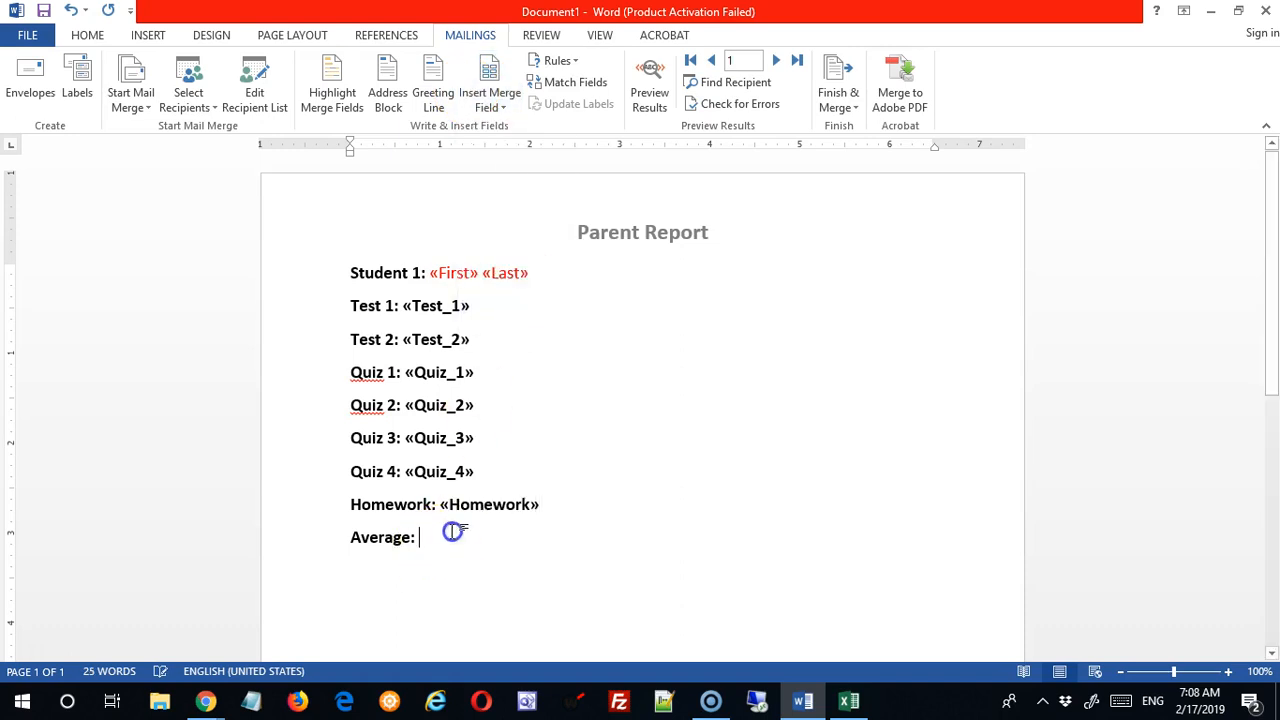
{"action": "left_click", "coordinate": [490, 100]}
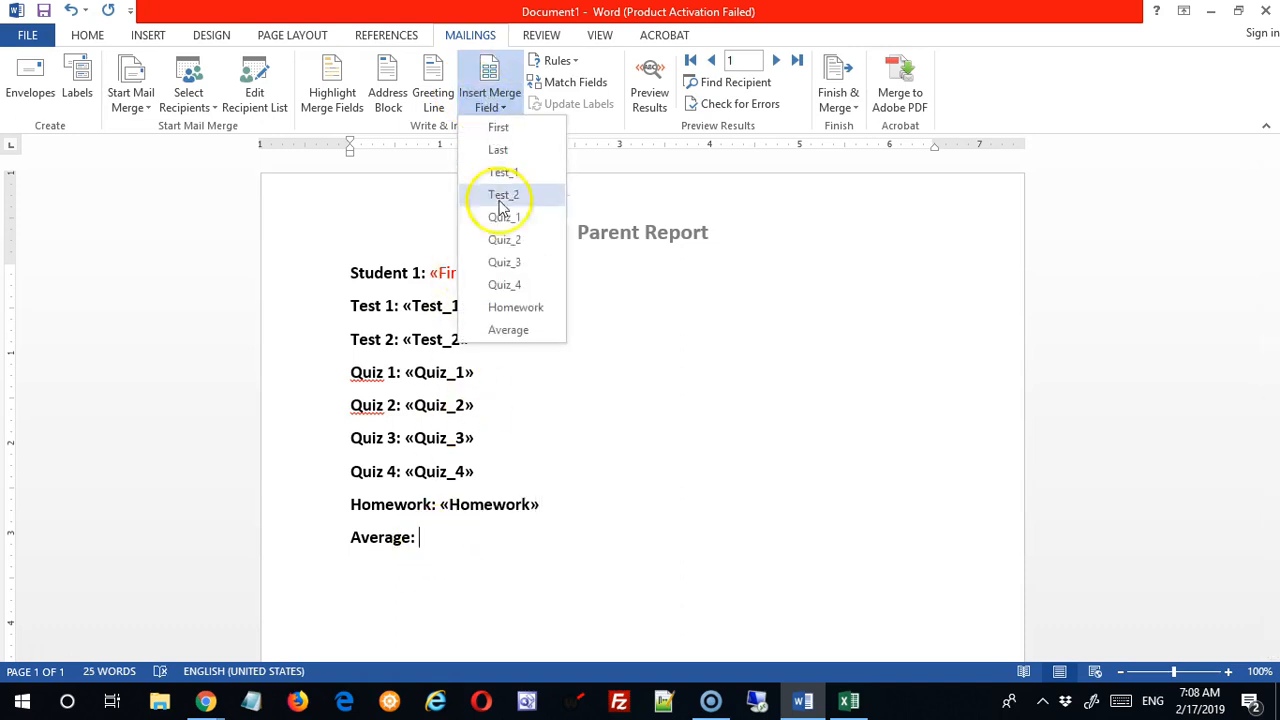
{"action": "left_click", "coordinate": [520, 330]}
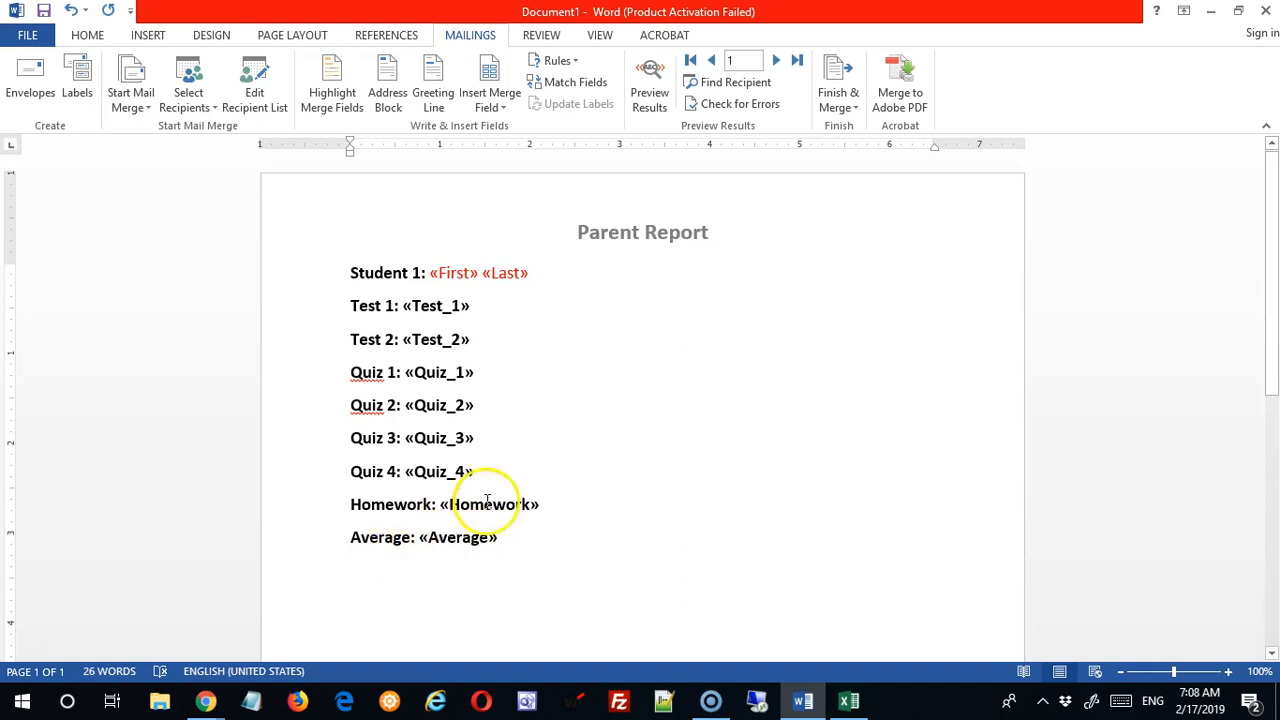
Step: Preview the completed report with the first student's data, turn the preview off, and select the Average merge field
{"action": "left_click", "coordinate": [652, 100]}
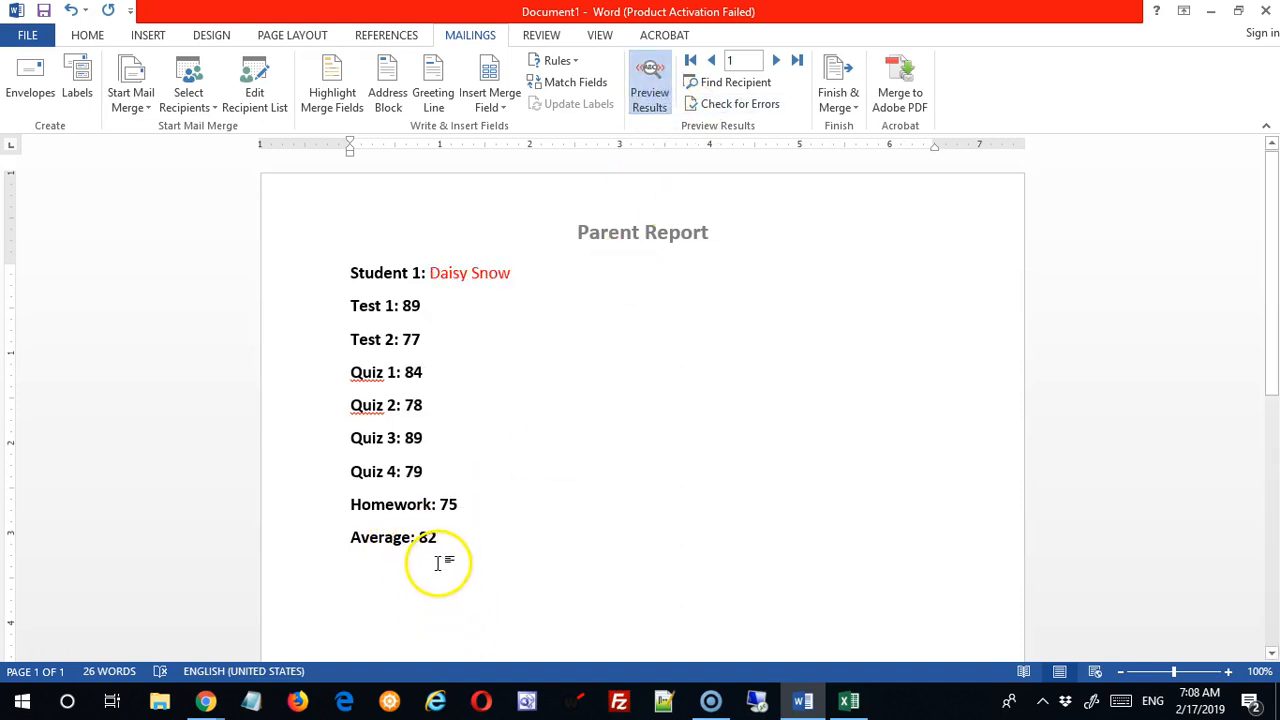
{"action": "left_click", "coordinate": [650, 97]}
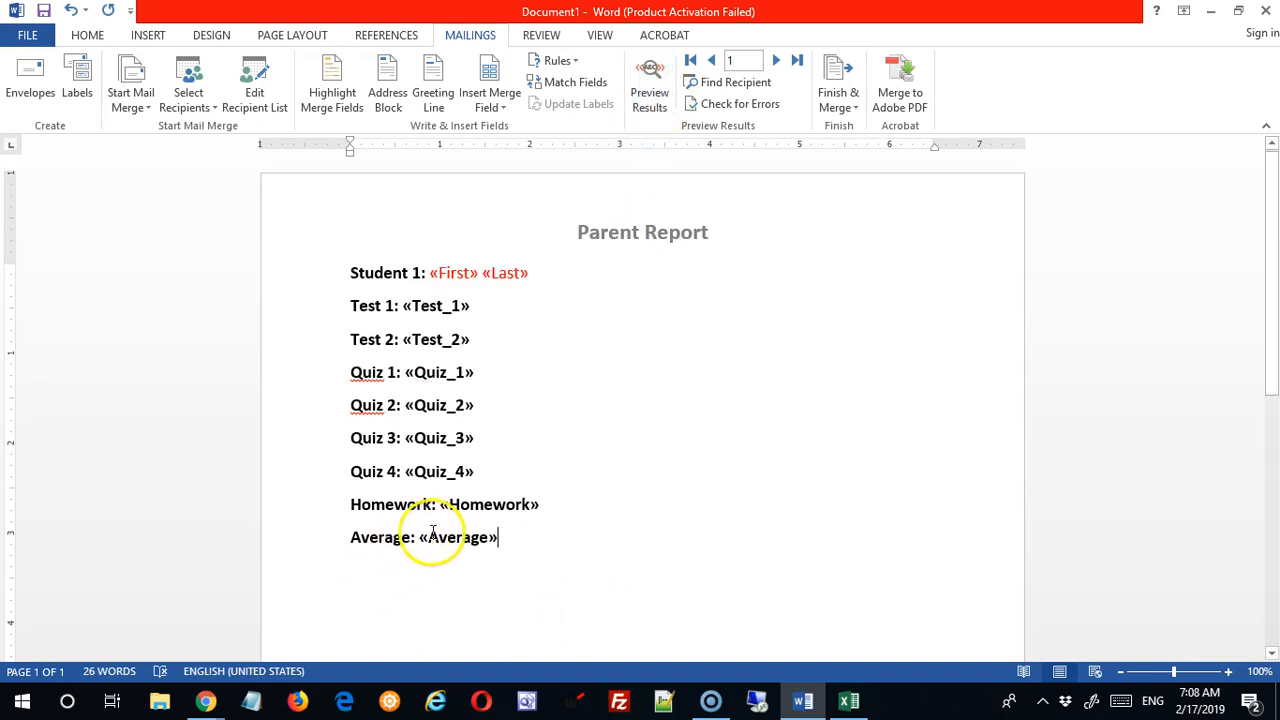
{"action": "left_click_drag", "start_coordinate": [426, 537], "coordinate": [503, 537]}
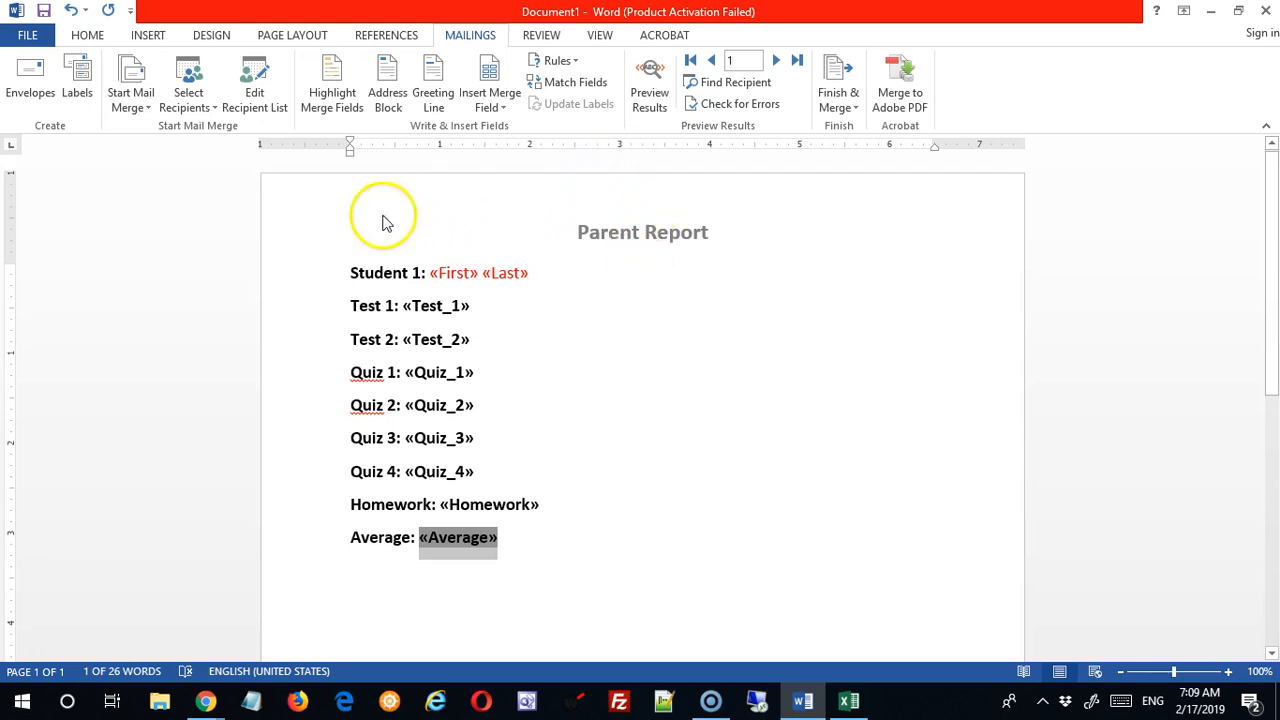
Step: Copy the red, non-bold formatting of the First and Last merge fields onto the Test_1 and Test_2 fields
{"action": "left_click", "coordinate": [440, 277]}
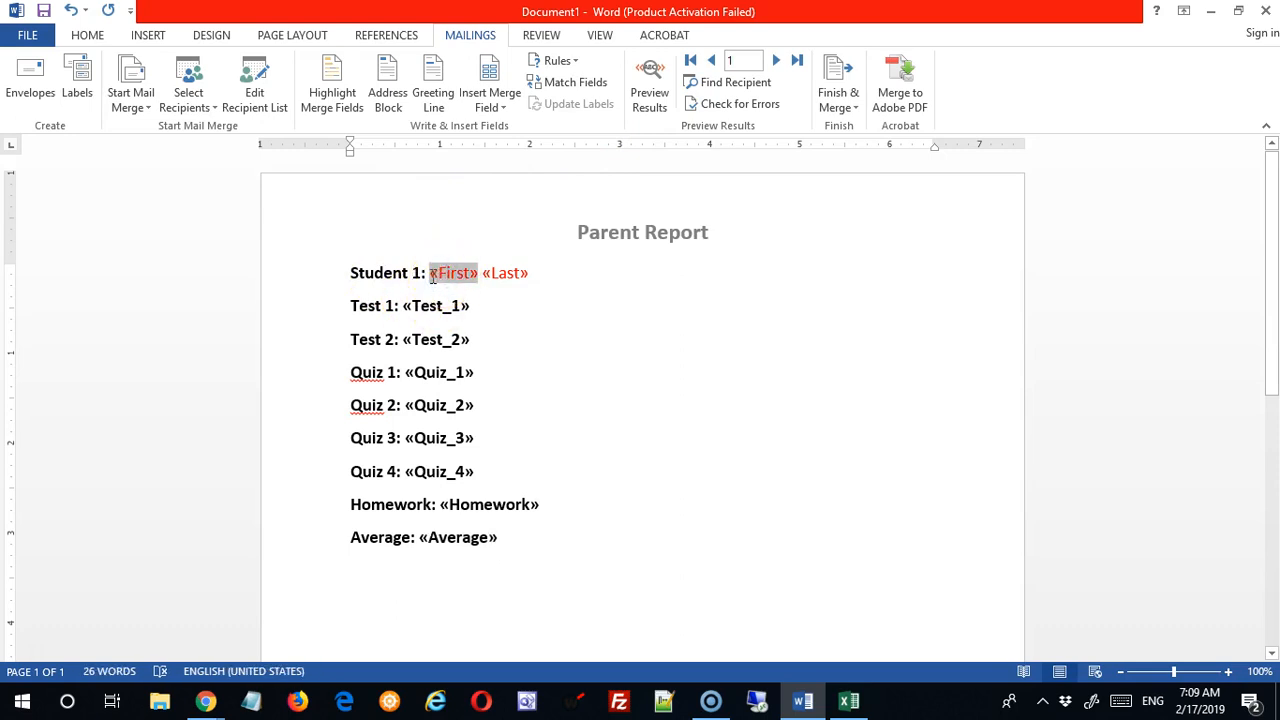
{"action": "left_click_drag", "start_coordinate": [467, 276], "coordinate": [517, 273]}
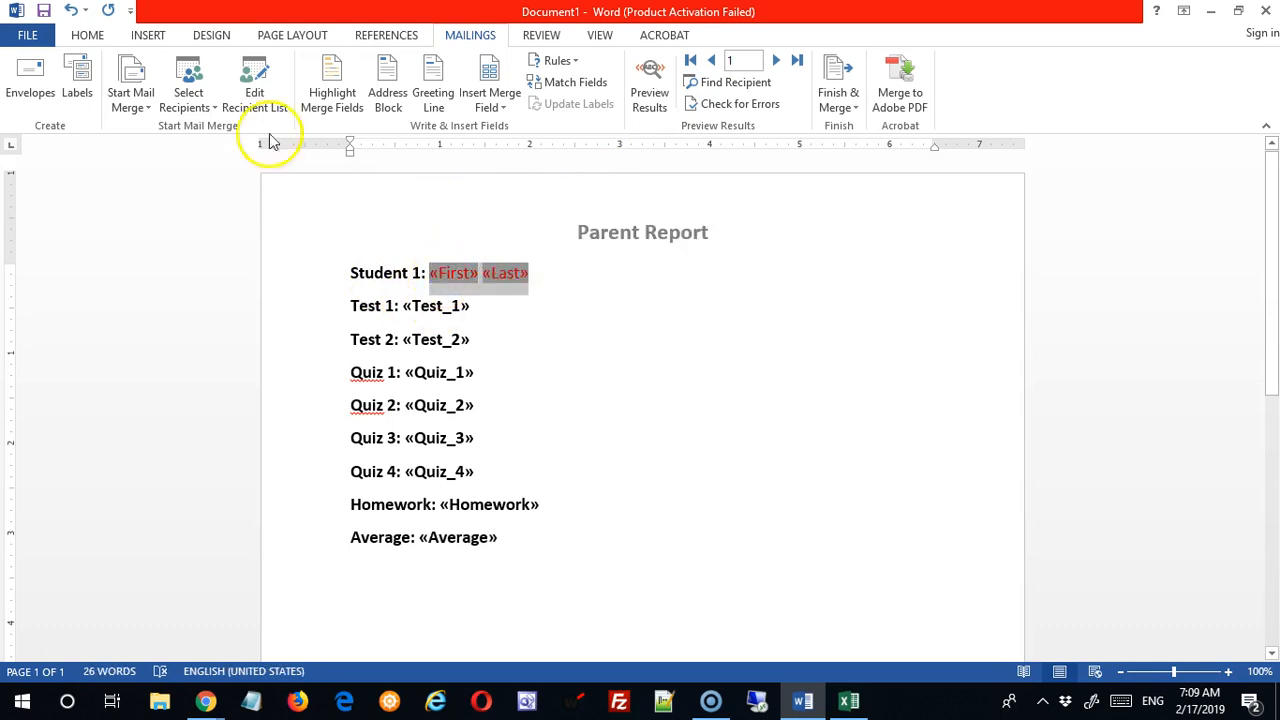
{"action": "left_click", "coordinate": [87, 35]}
{"action": "left_click", "coordinate": [100, 104]}
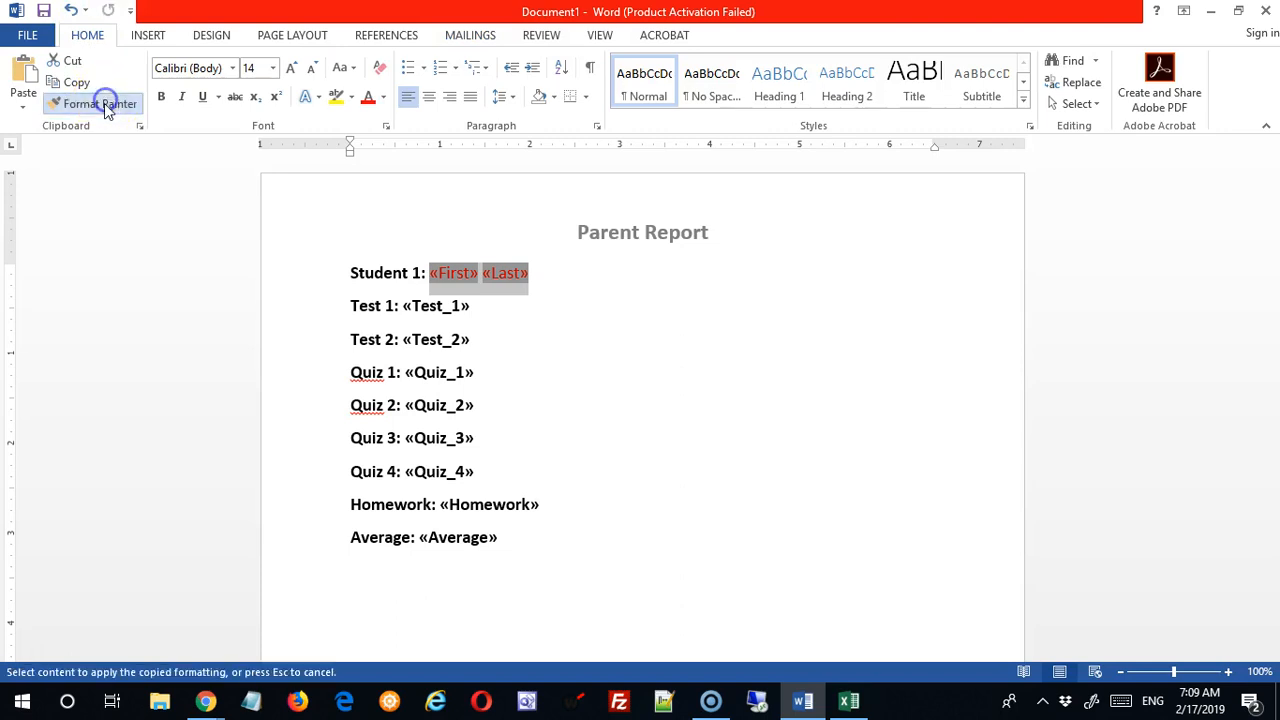
{"action": "double_click", "coordinate": [107, 108]}
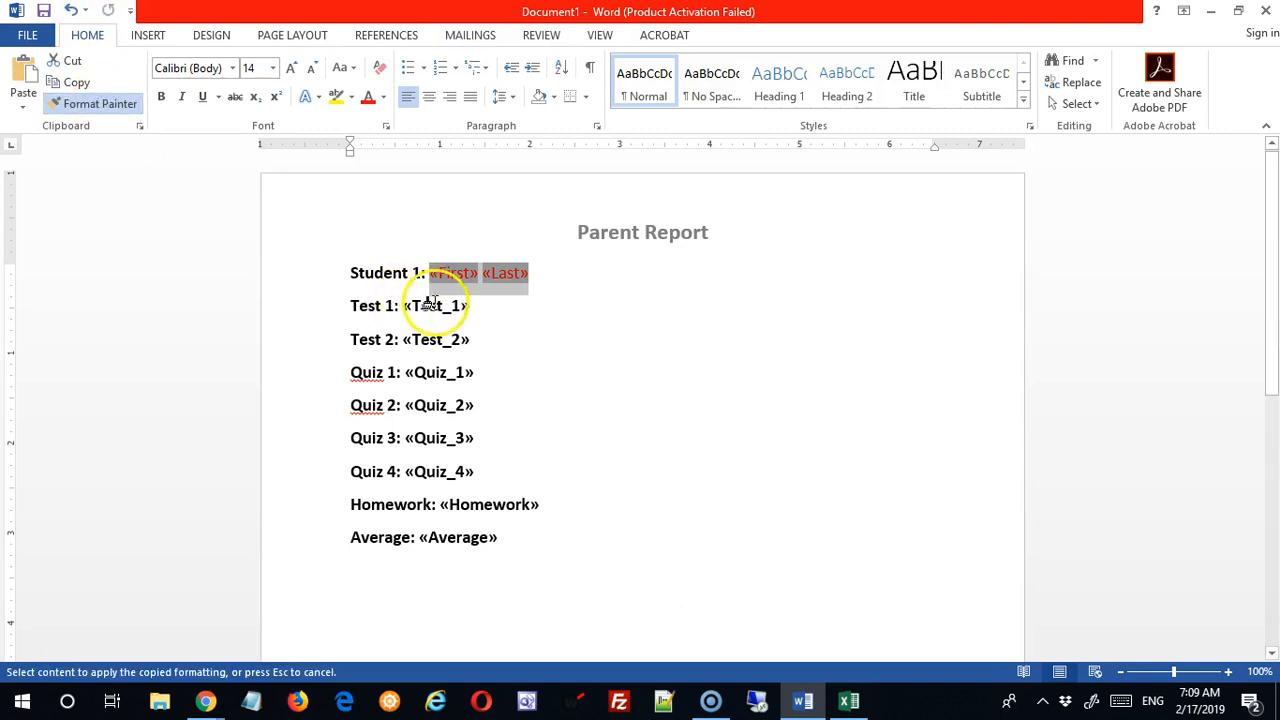
{"action": "left_click_drag", "start_coordinate": [400, 307], "coordinate": [480, 308]}
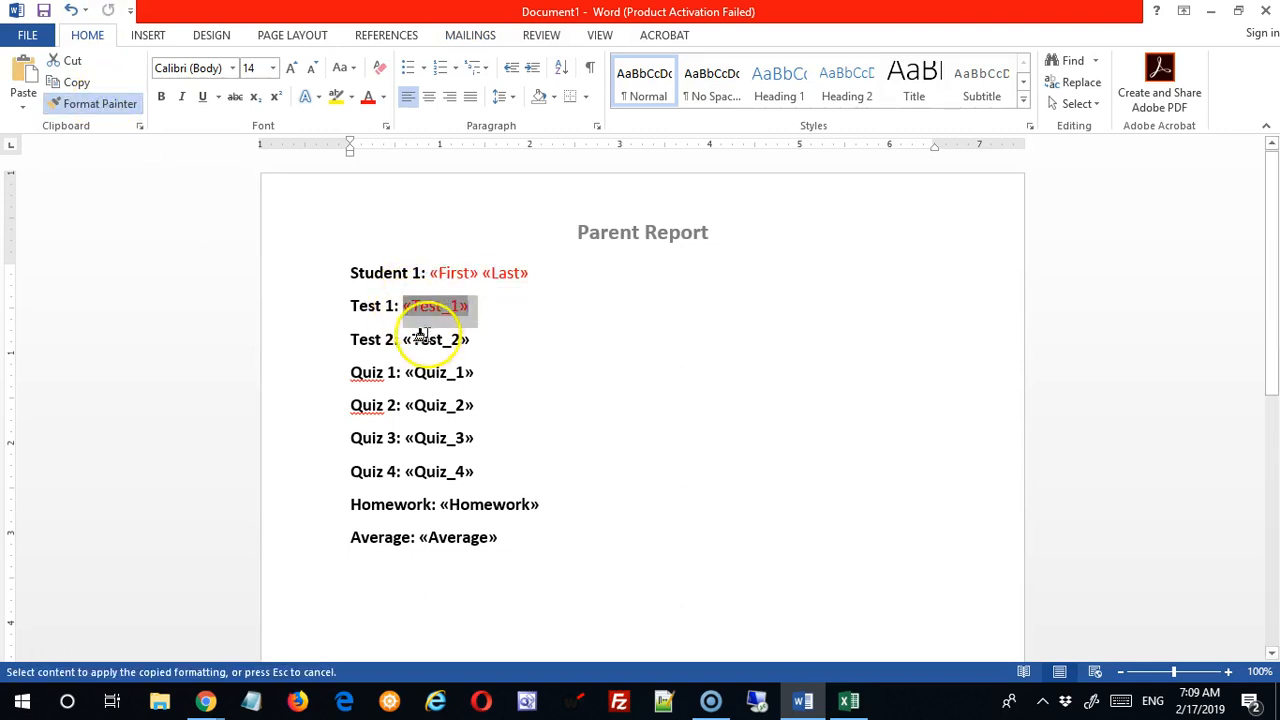
{"action": "left_click_drag", "start_coordinate": [403, 342], "coordinate": [468, 342]}
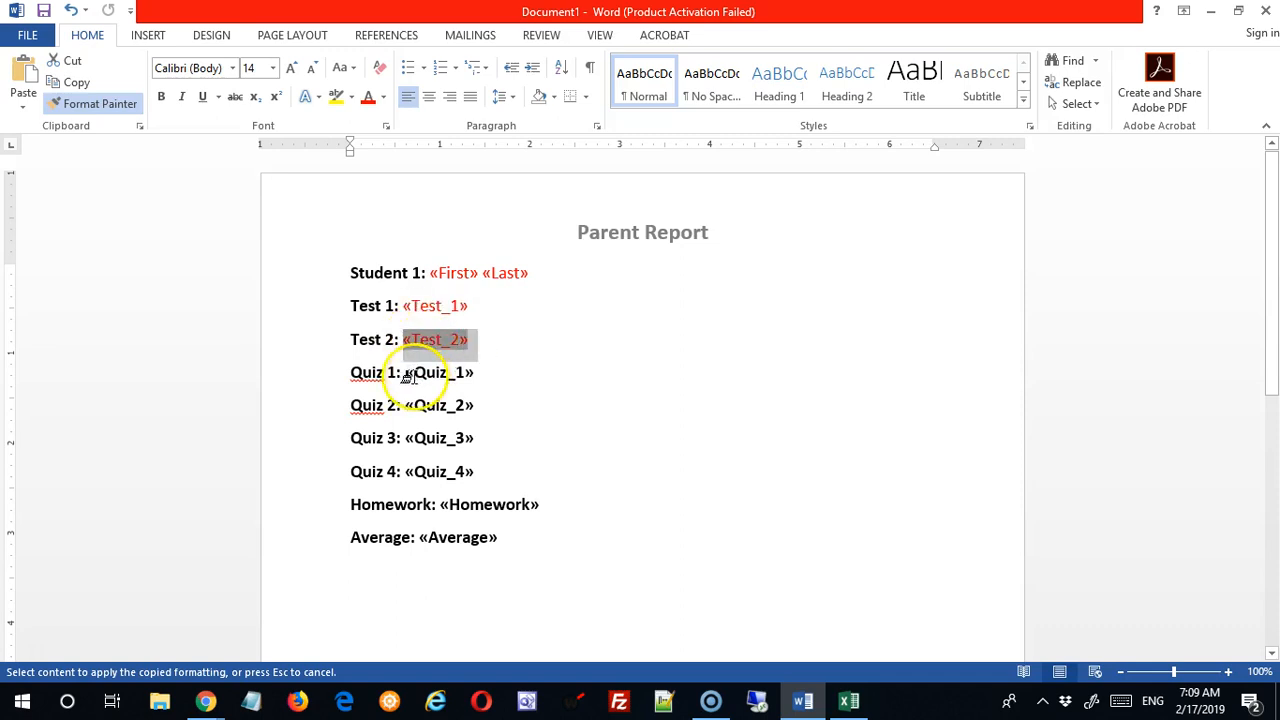
Step: Apply the copied red formatting to the Quiz_1 through Quiz_4, Homework and Average merge fields
{"action": "left_click_drag", "start_coordinate": [407, 372], "coordinate": [486, 373]}
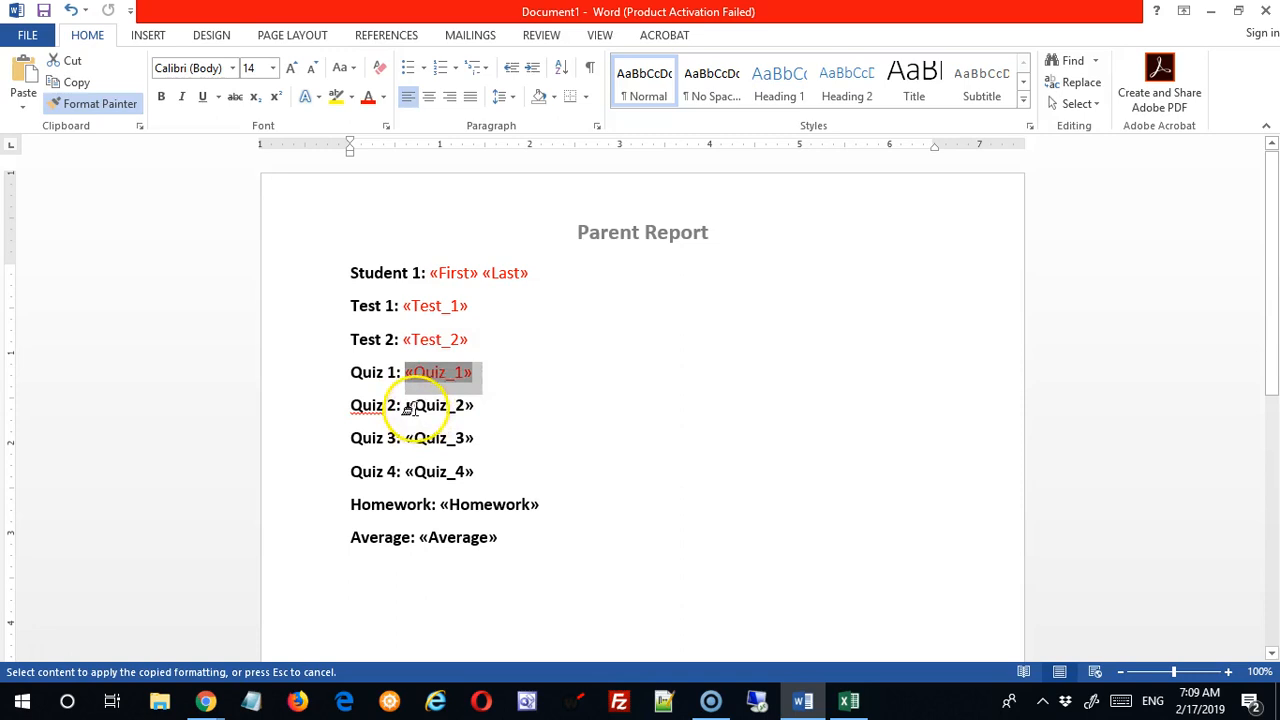
{"action": "left_click_drag", "start_coordinate": [408, 407], "coordinate": [478, 408]}
{"action": "left_click_drag", "start_coordinate": [407, 438], "coordinate": [453, 450]}
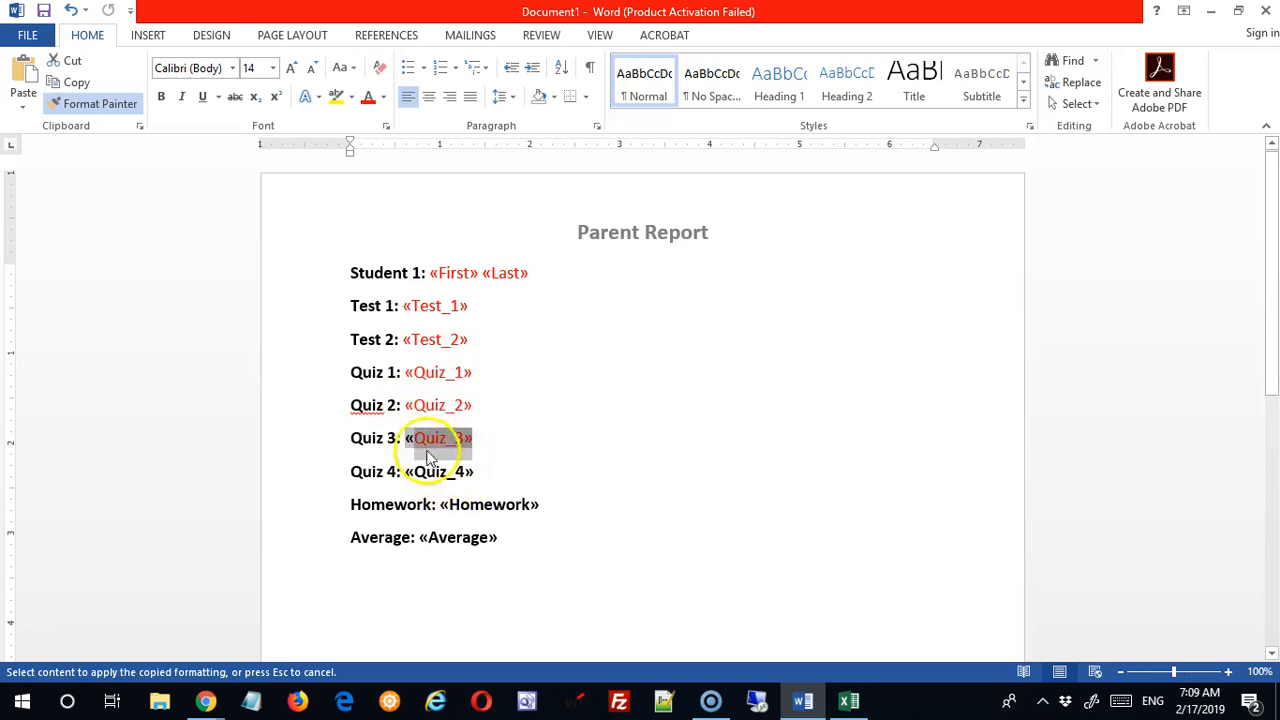
{"action": "mouse_move", "coordinate": [411, 440]}
{"action": "left_mouse_down"}
{"action": "mouse_move", "coordinate": [443, 469]}
{"action": "mouse_move", "coordinate": [474, 468]}
{"action": "mouse_move", "coordinate": [537, 507]}
{"action": "left_mouse_up"}
{"action": "left_click_drag", "start_coordinate": [419, 538], "coordinate": [586, 534]}
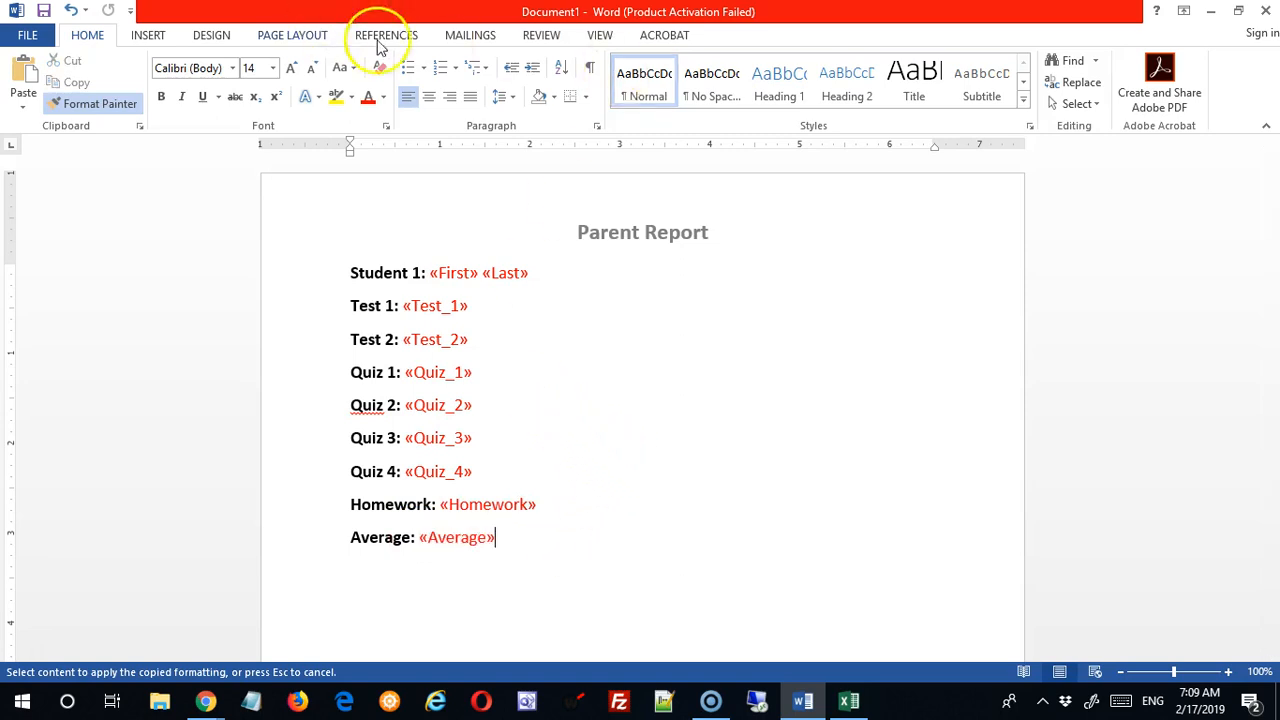
Step: Preview the merge results and apply the copied red formatting to the Quiz 3 score
{"action": "left_click", "coordinate": [470, 36]}
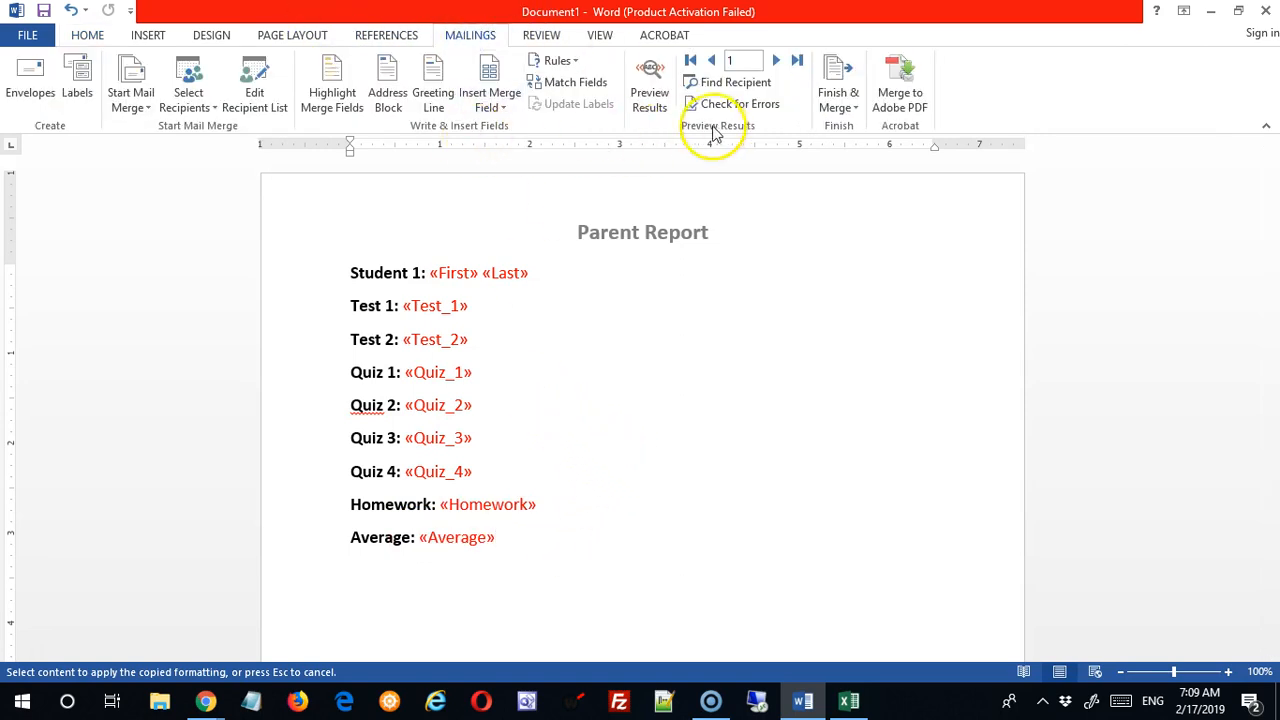
{"action": "left_click", "coordinate": [649, 85]}
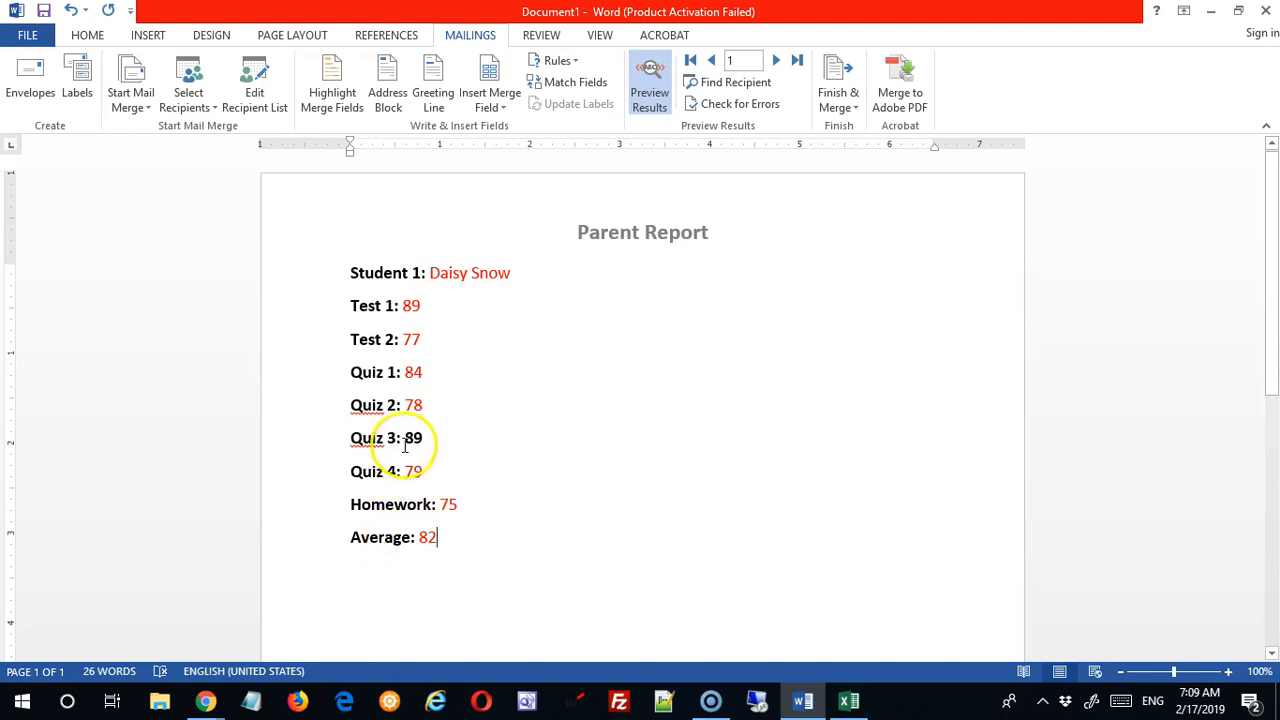
{"action": "left_click", "coordinate": [87, 35]}
{"action": "left_click", "coordinate": [100, 105]}
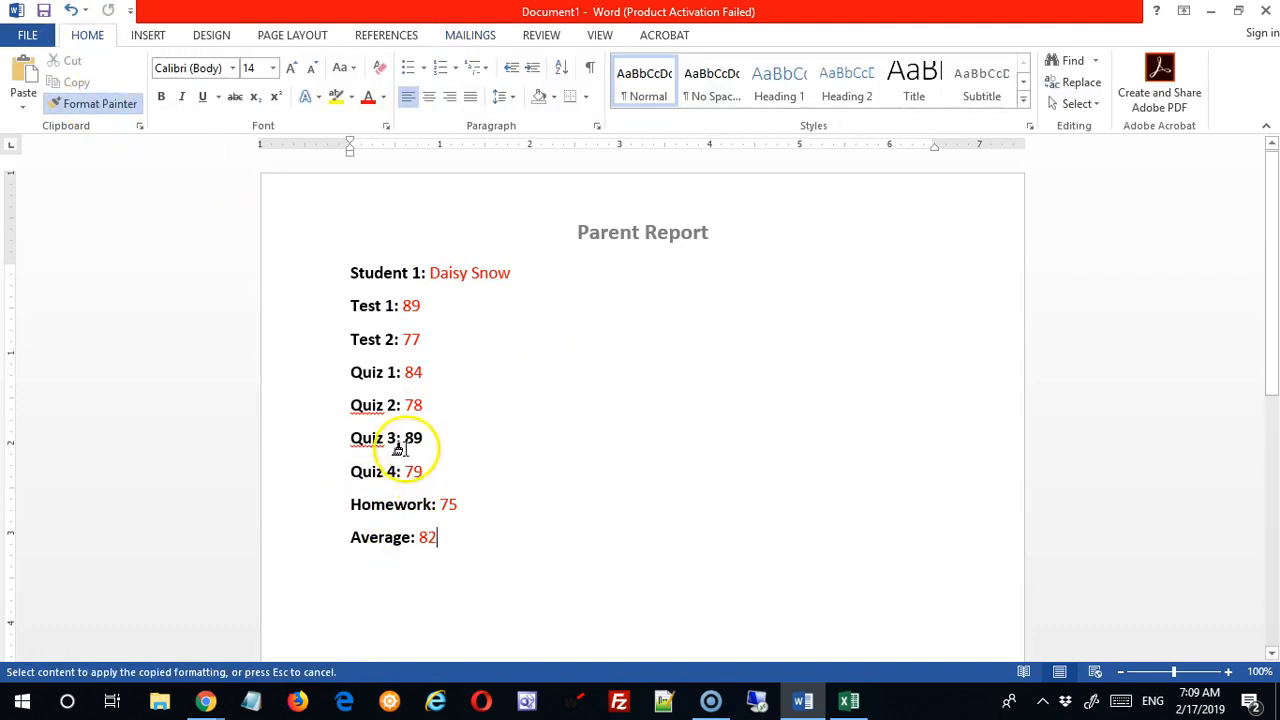
{"action": "left_click_drag", "start_coordinate": [405, 437], "coordinate": [430, 432]}
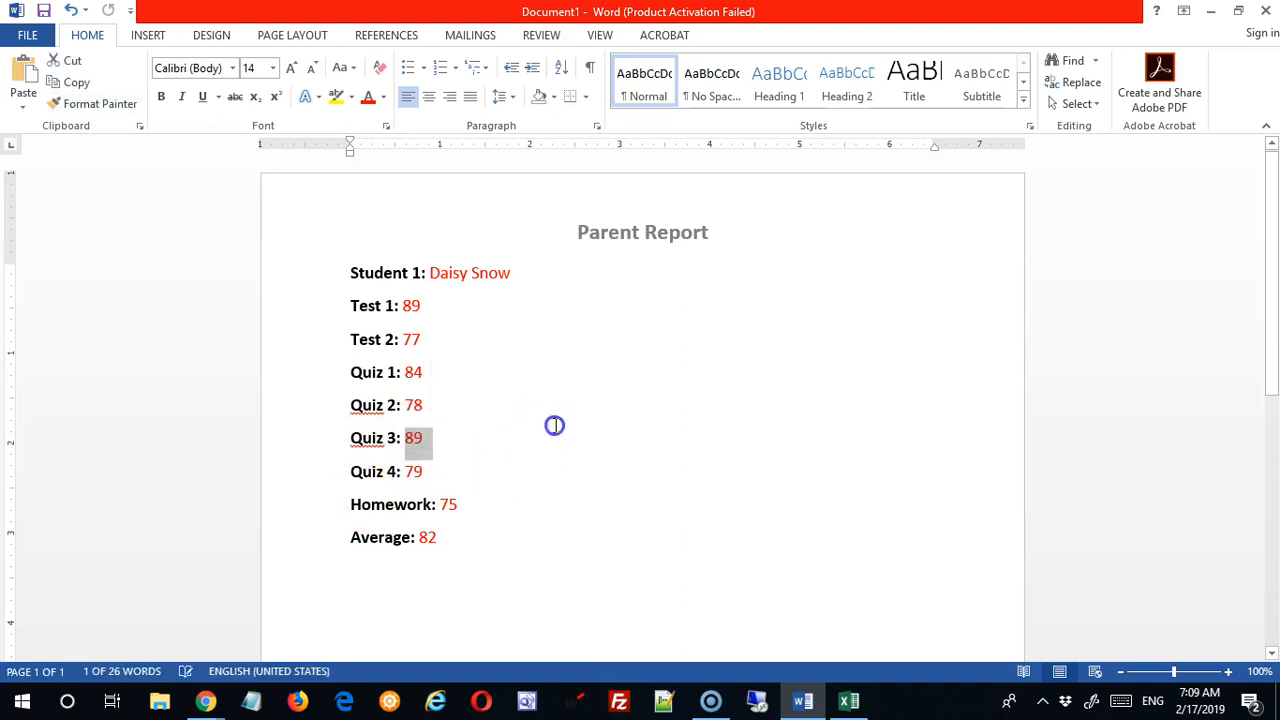
{"action": "left_click", "coordinate": [496, 395]}
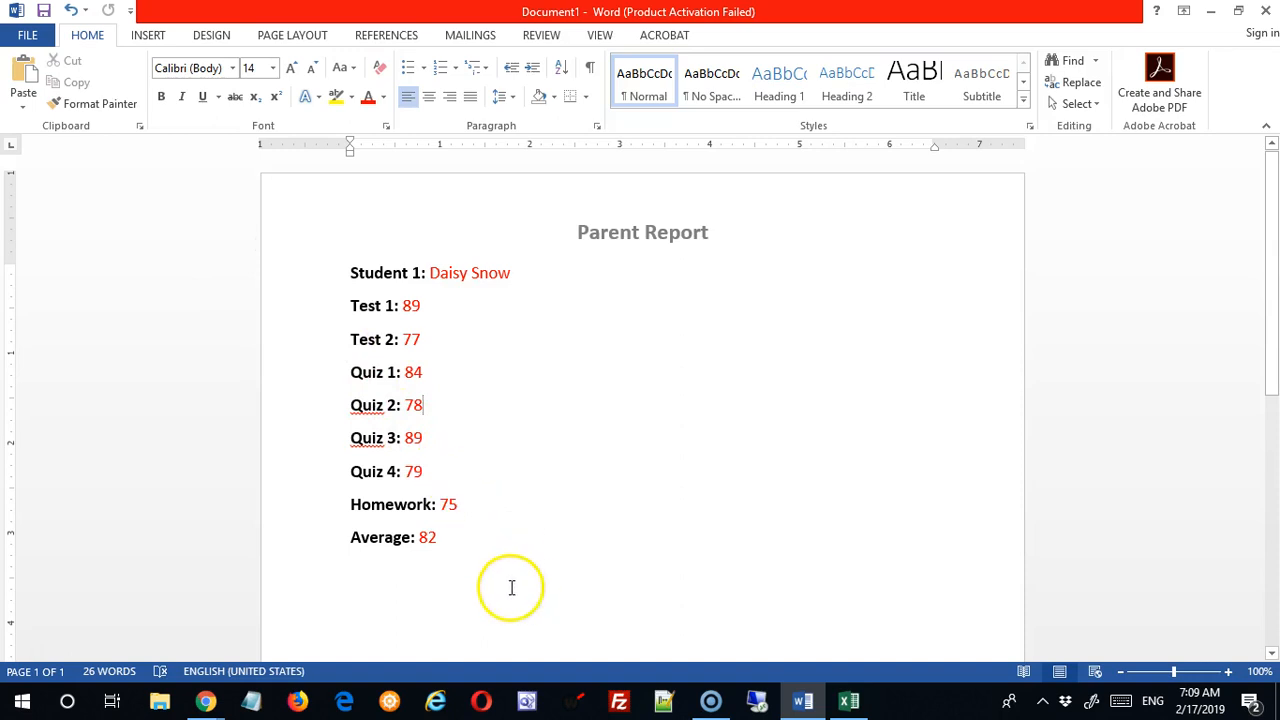
{"action": "scroll", "coordinate": [505, 585], "scroll_direction": "down", "scroll_amount": 2}
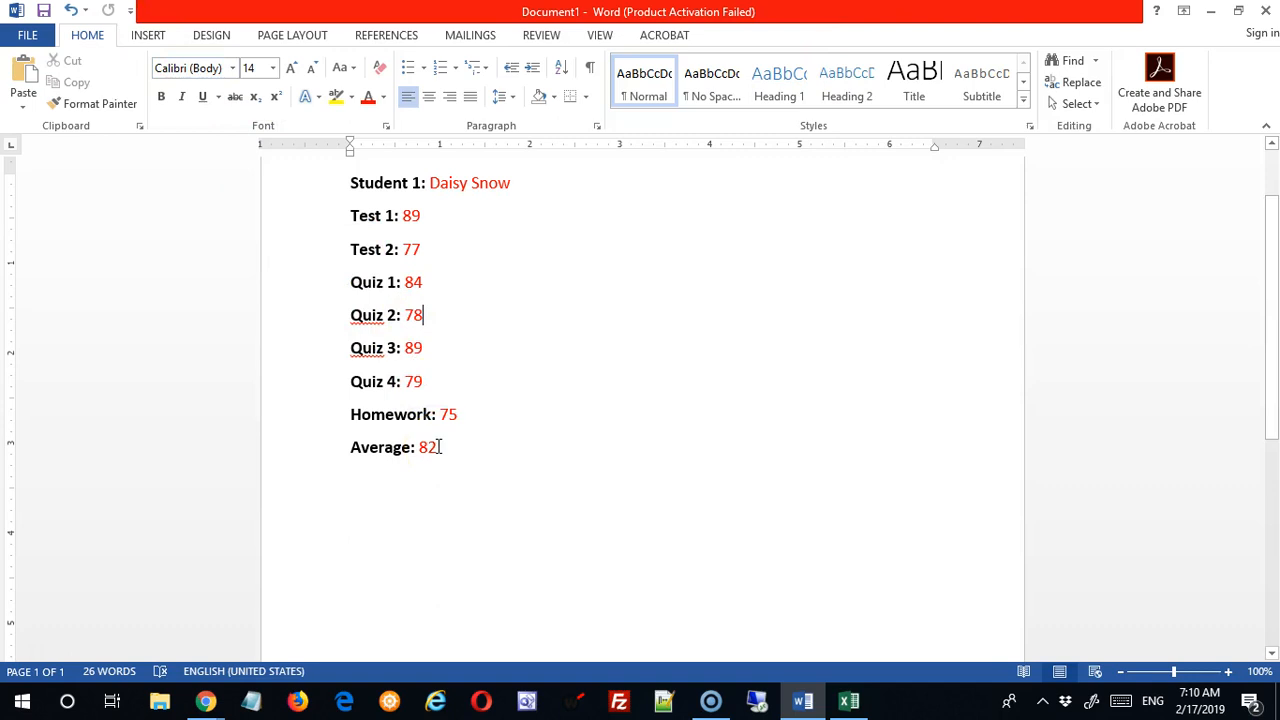
{"action": "double_click", "coordinate": [412, 215]}
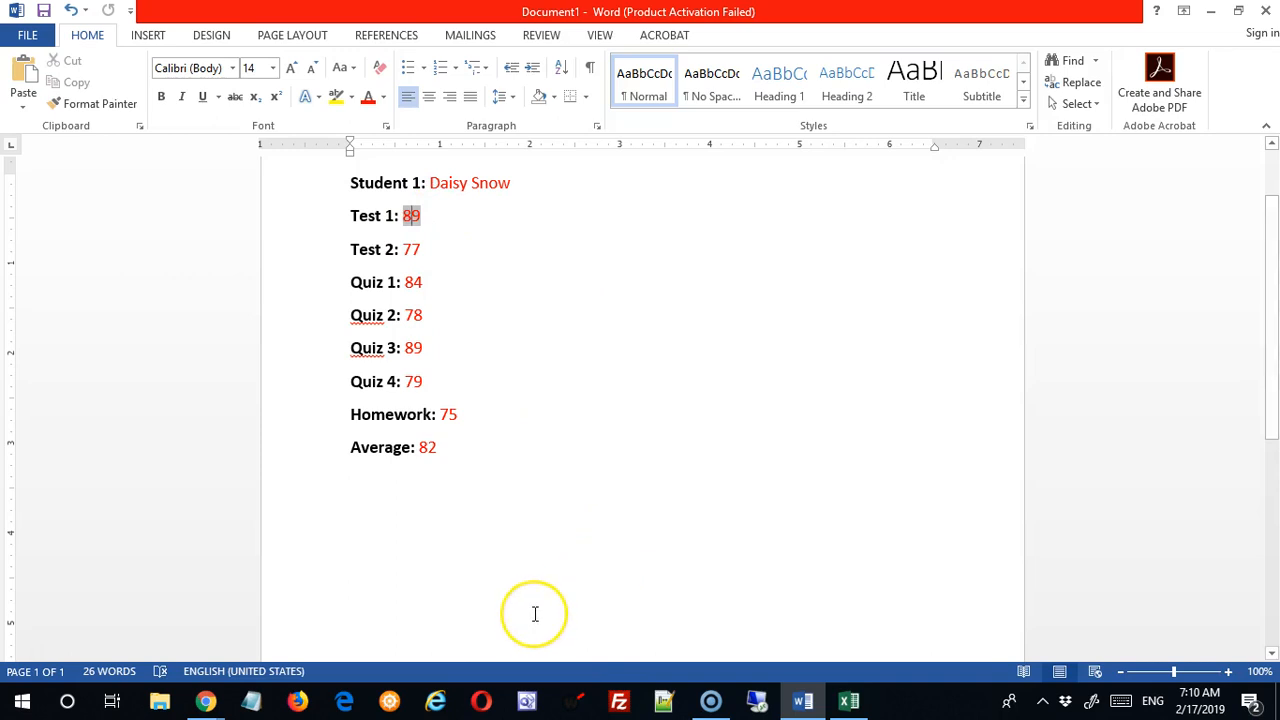
{"action": "scroll", "coordinate": [533, 611], "scroll_direction": "up", "scroll_amount": 2}
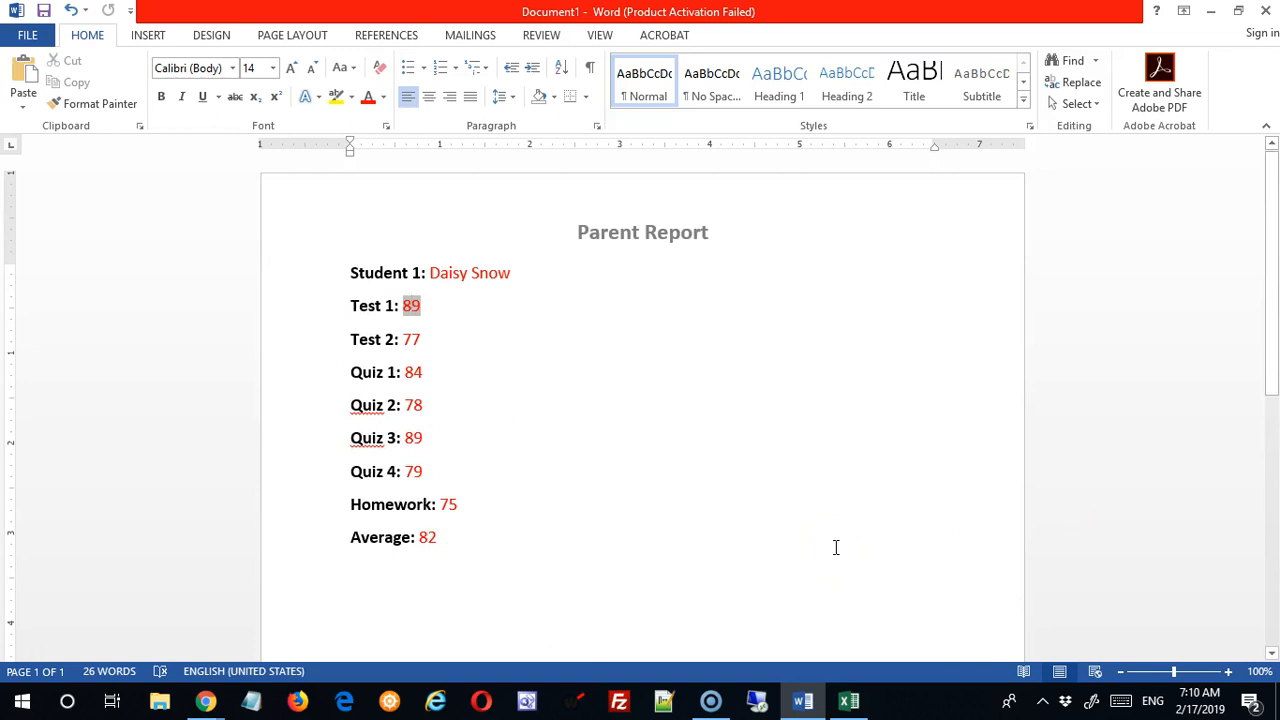
Step: Open the mail merge recipient list for editing and sort its records by Last in ascending order
{"action": "left_click", "coordinate": [468, 35]}
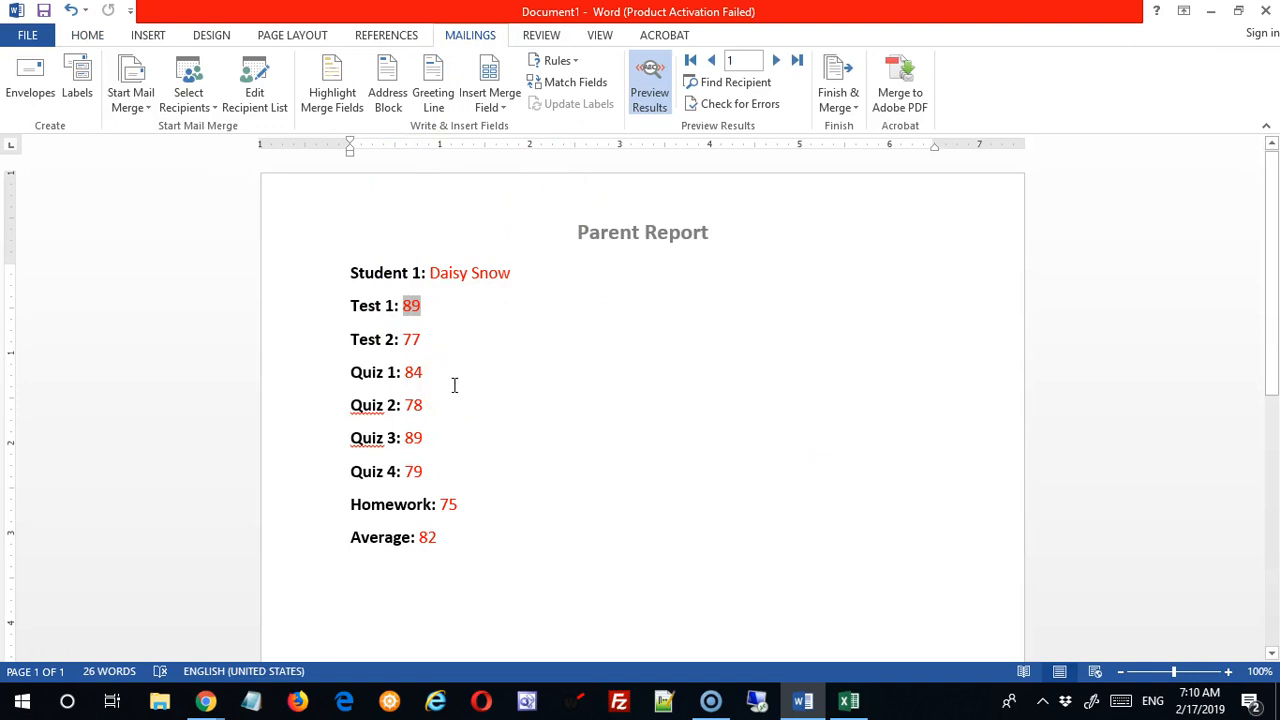
{"action": "left_click", "coordinate": [189, 97]}
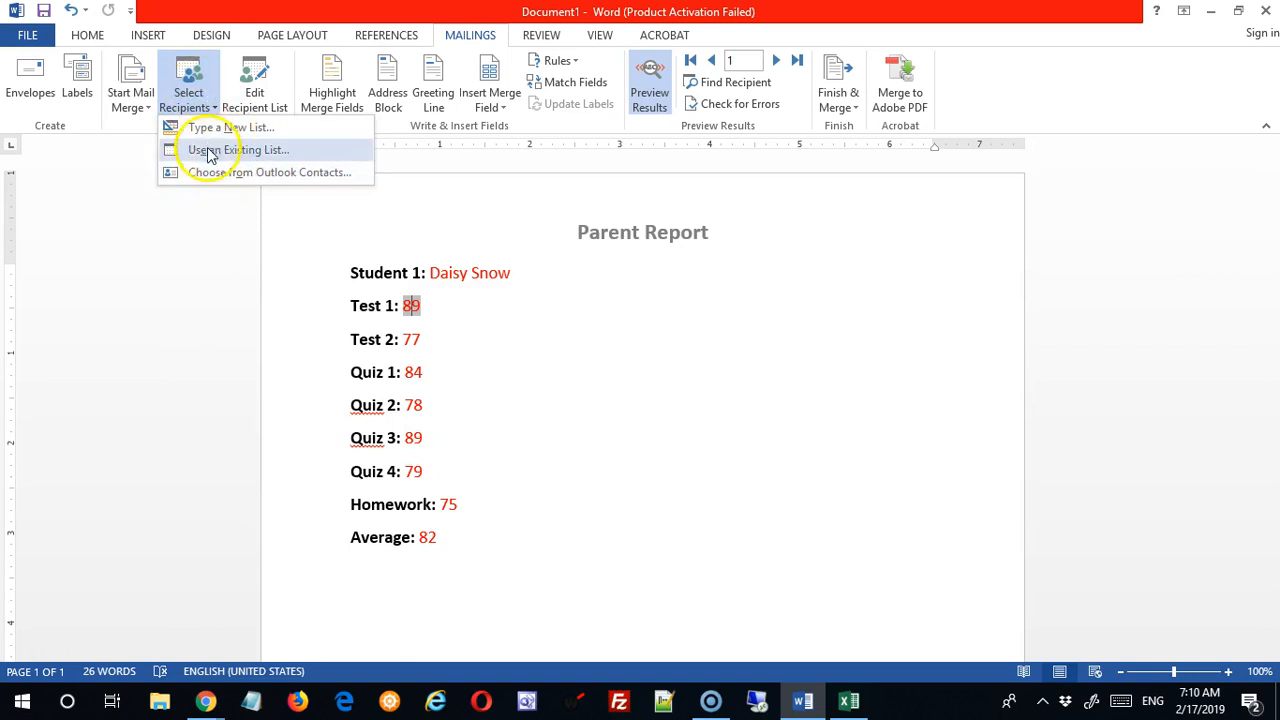
{"action": "left_click", "coordinate": [189, 262]}
{"action": "left_click", "coordinate": [260, 95]}
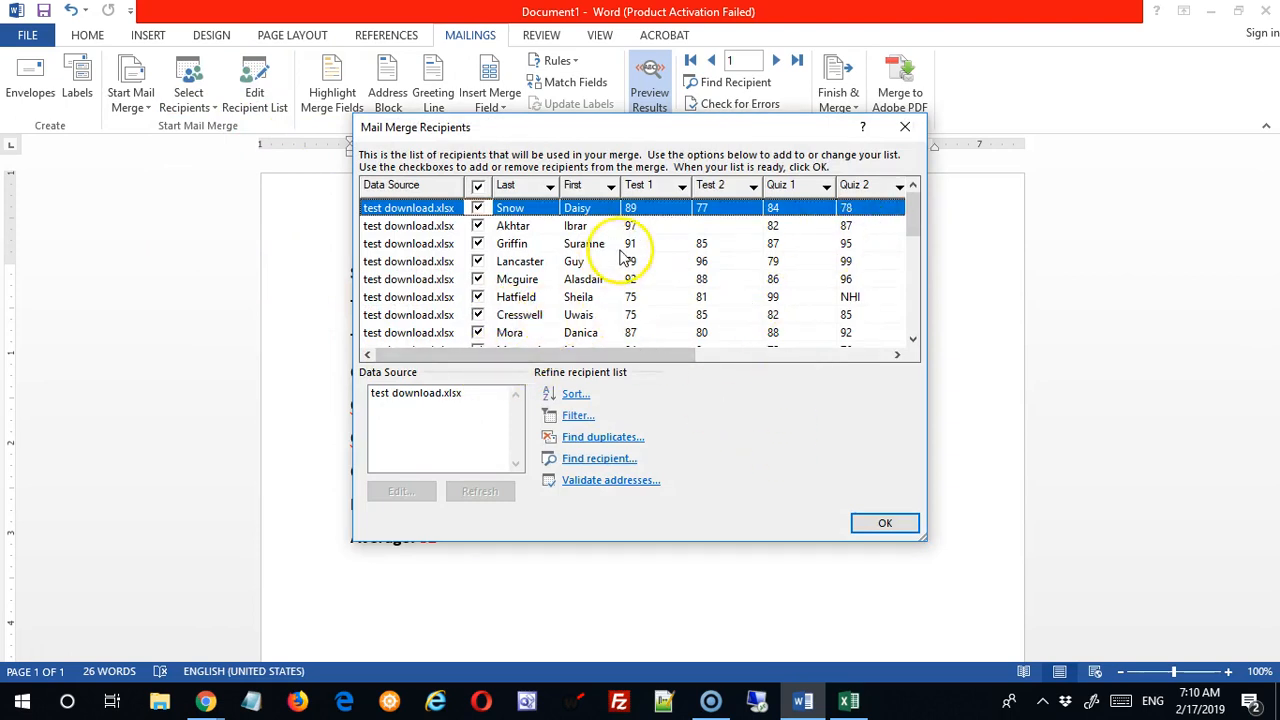
{"action": "left_click", "coordinate": [478, 227]}
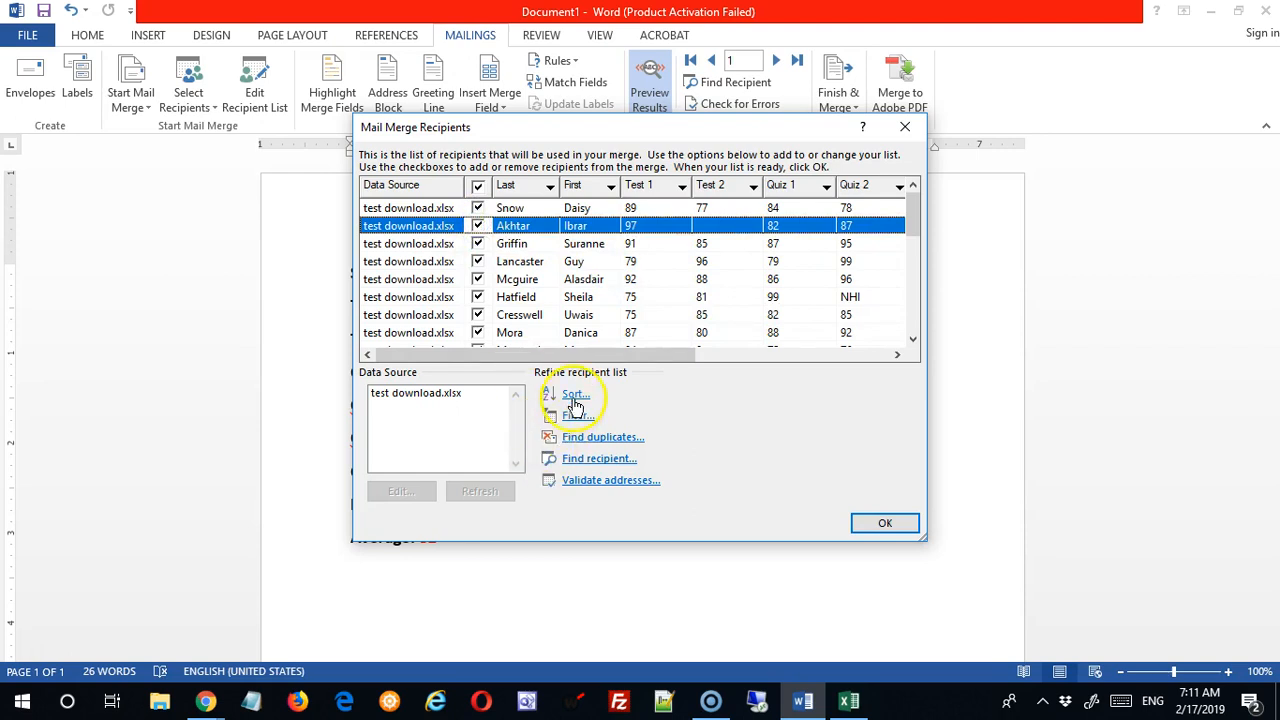
{"action": "left_click", "coordinate": [576, 395]}
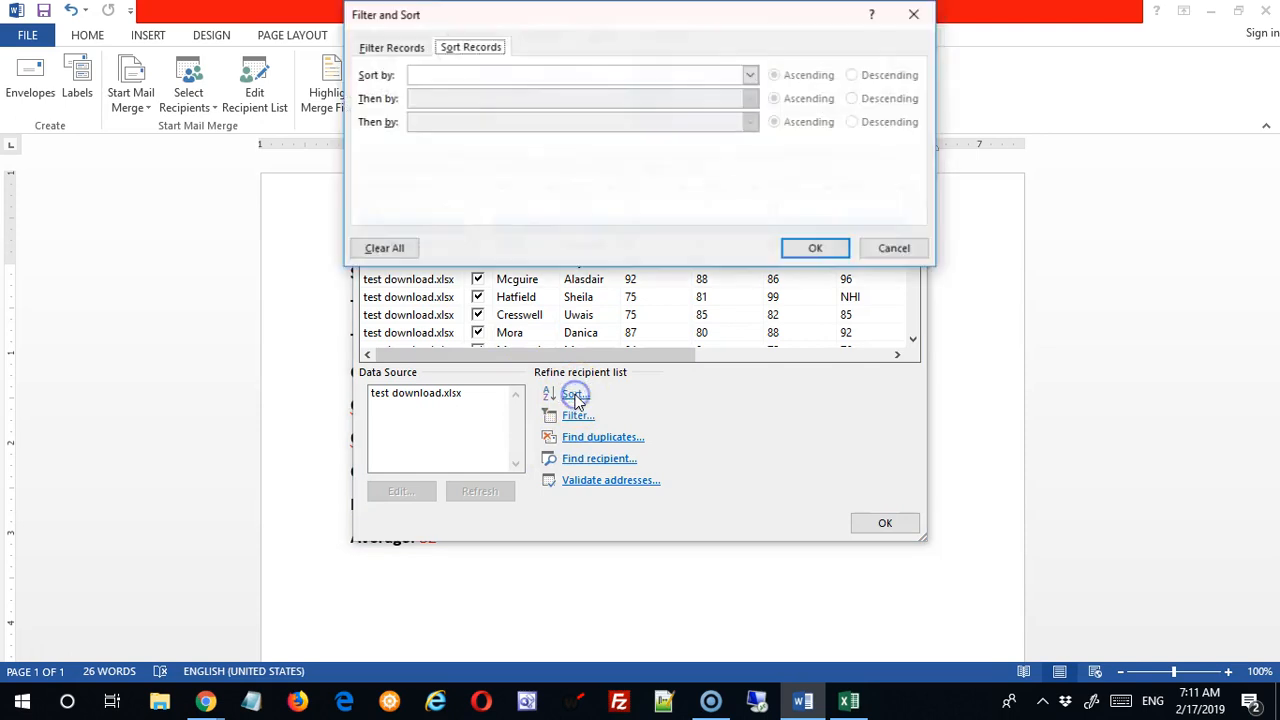
{"action": "left_click", "coordinate": [751, 76]}
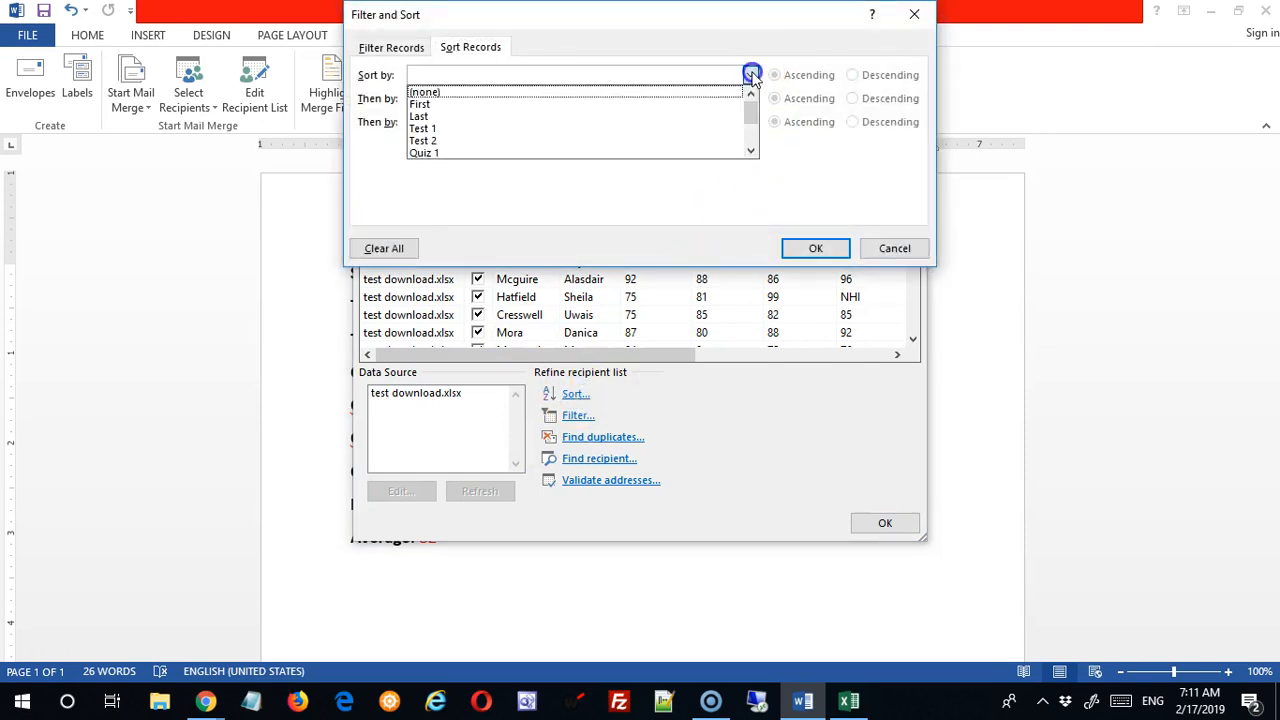
{"action": "left_click", "coordinate": [529, 117]}
{"action": "left_click", "coordinate": [803, 249]}
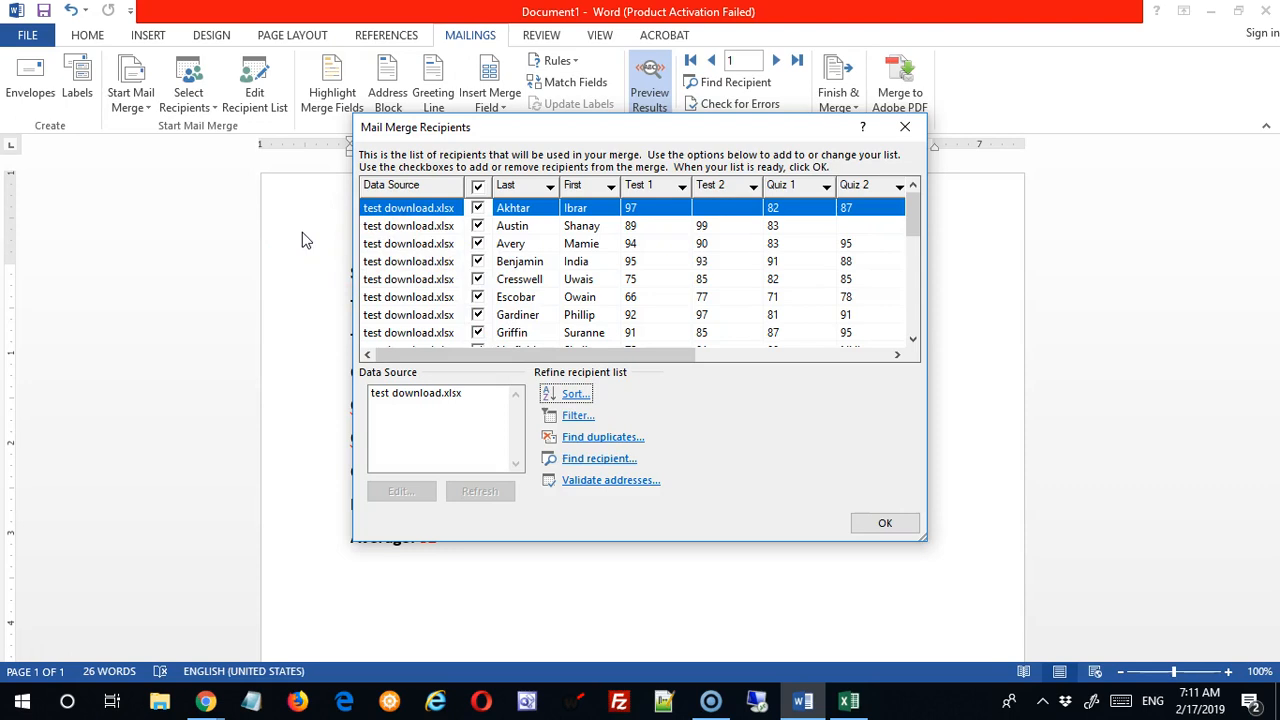
Step: Filter the recipient list to records whose Average is greater than or equal to 94
{"action": "left_click", "coordinate": [578, 416]}
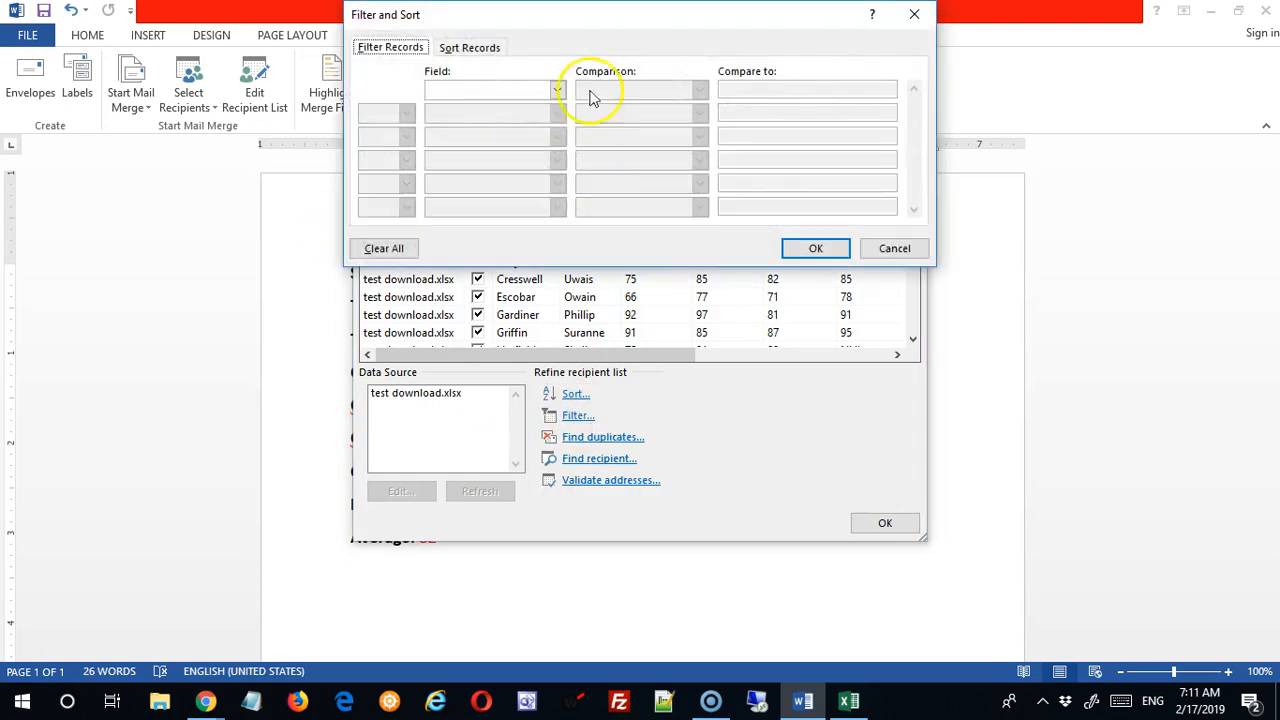
{"action": "left_click", "coordinate": [555, 91]}
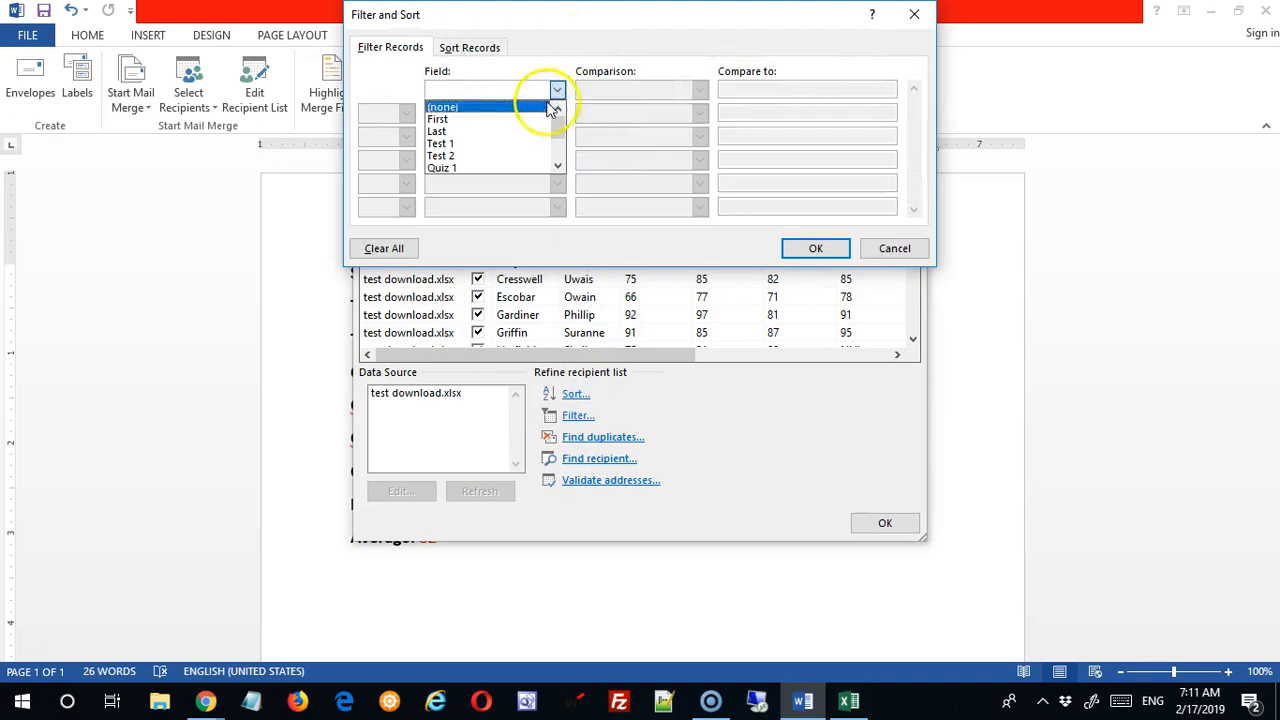
{"action": "left_click_drag", "start_coordinate": [557, 138], "coordinate": [552, 178]}
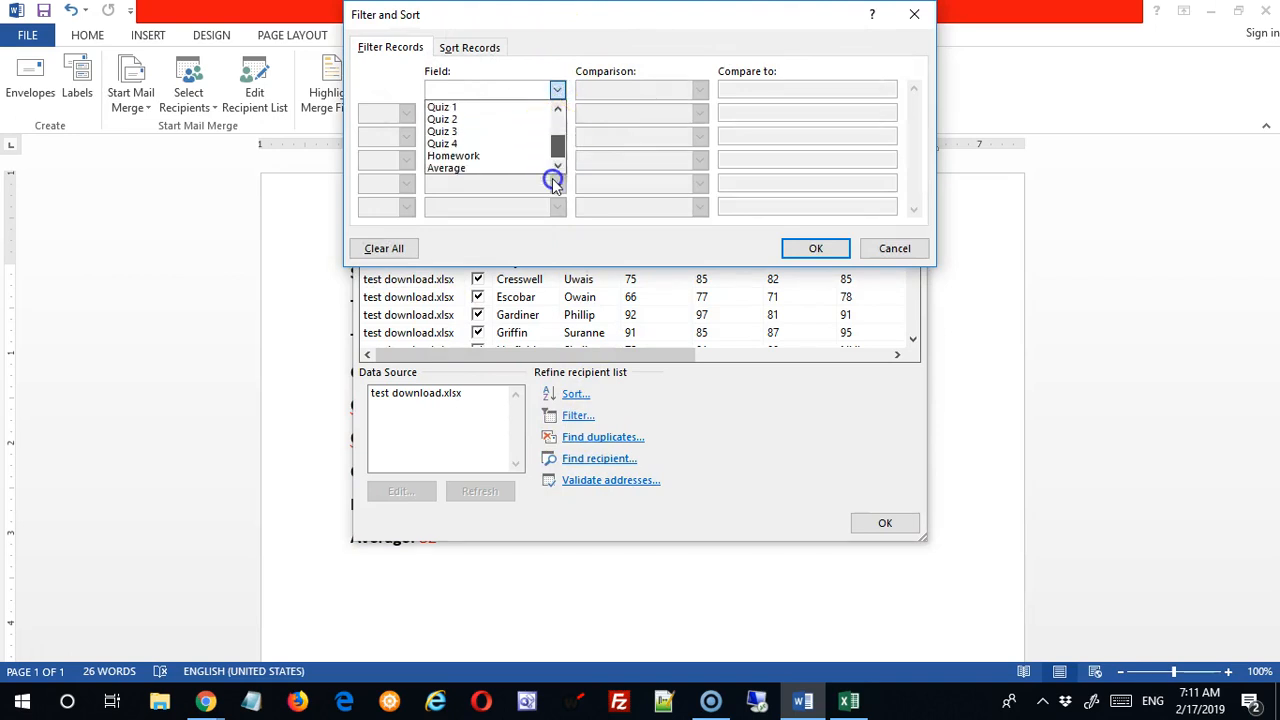
{"action": "left_click", "coordinate": [486, 167]}
{"action": "left_click", "coordinate": [699, 90]}
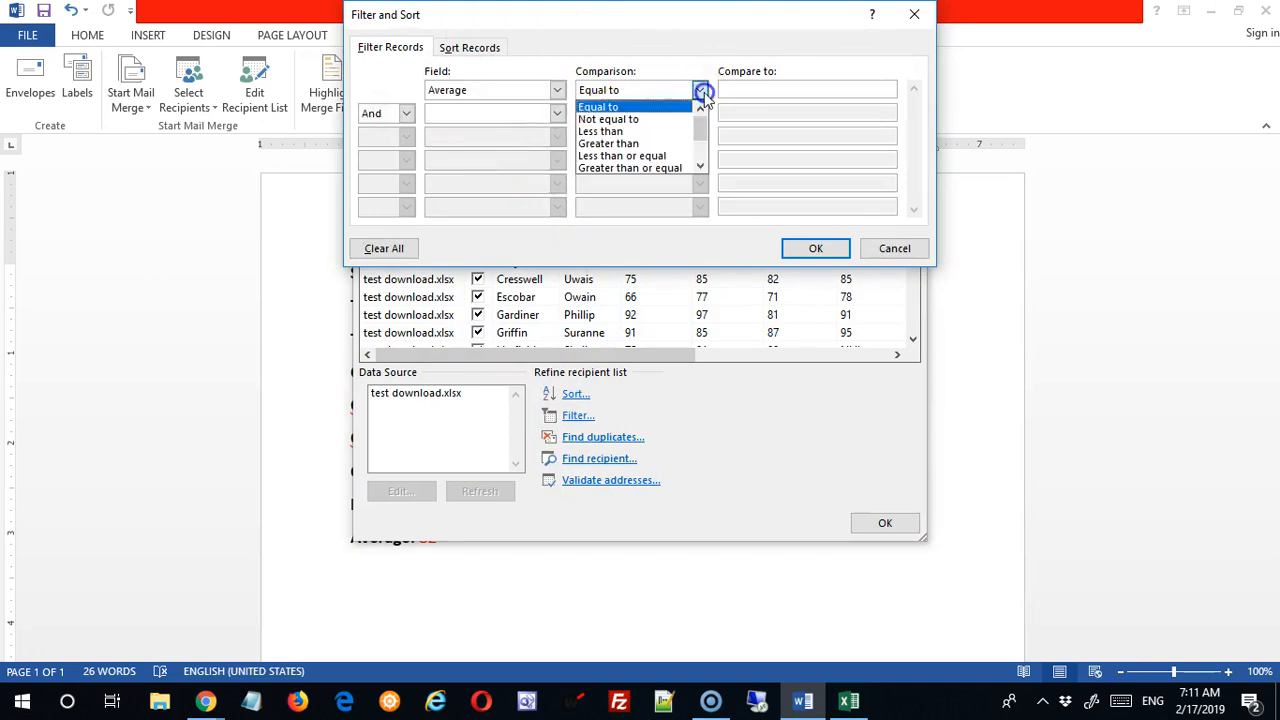
{"action": "left_click", "coordinate": [676, 170]}
{"action": "left_click", "coordinate": [762, 90]}
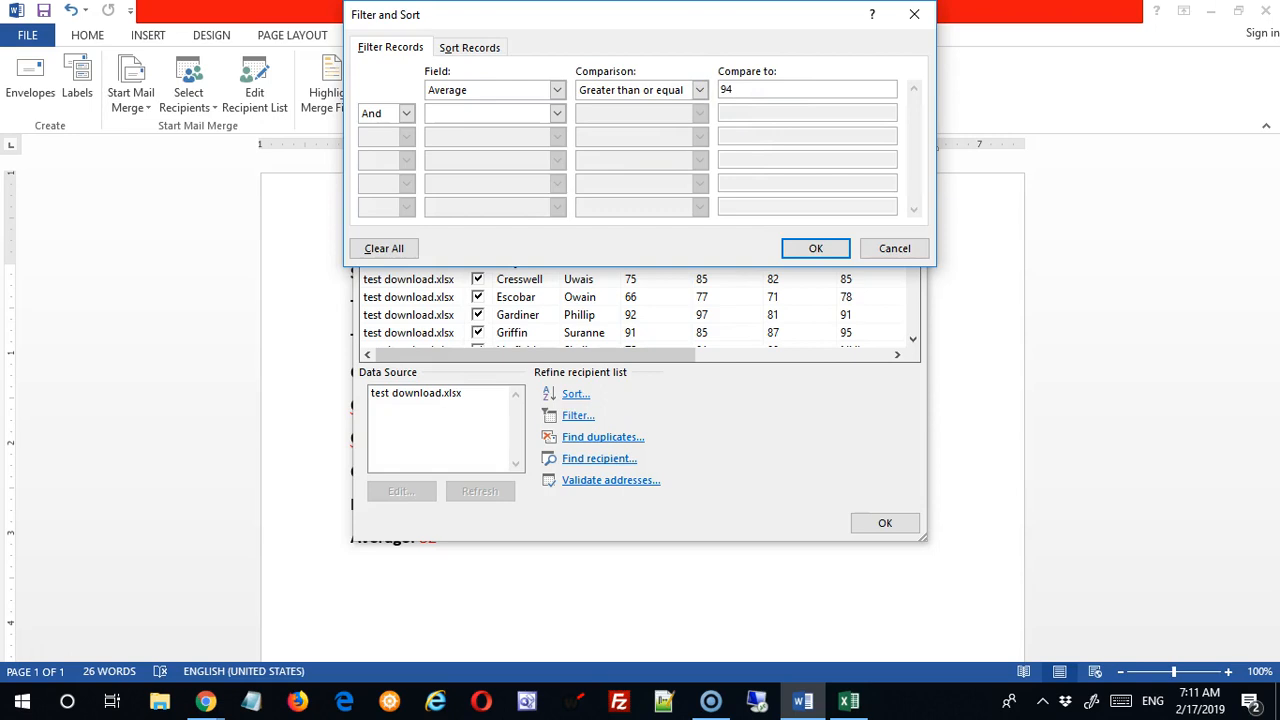
{"action": "left_click", "coordinate": [816, 249]}
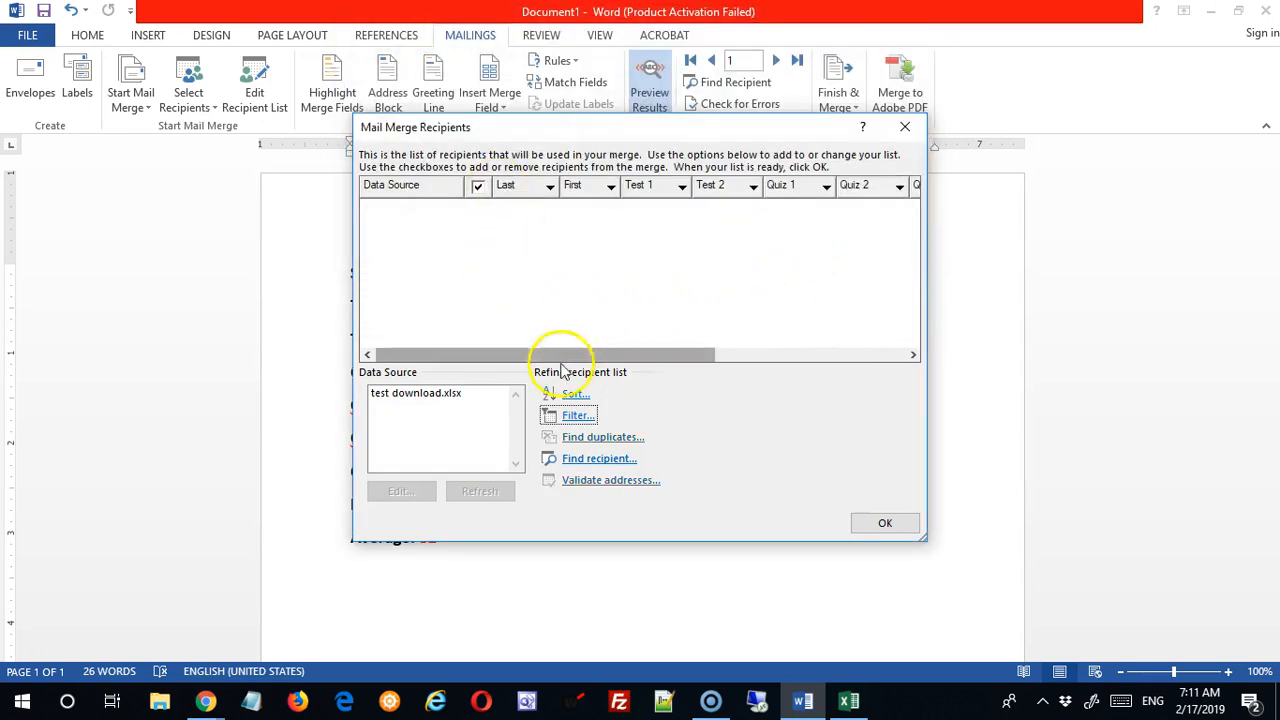
Step: Lower the comparison value of the recipient list's Average filter and accept the filtered list for the report
{"action": "left_click", "coordinate": [578, 415]}
{"action": "double_click", "coordinate": [757, 87]}
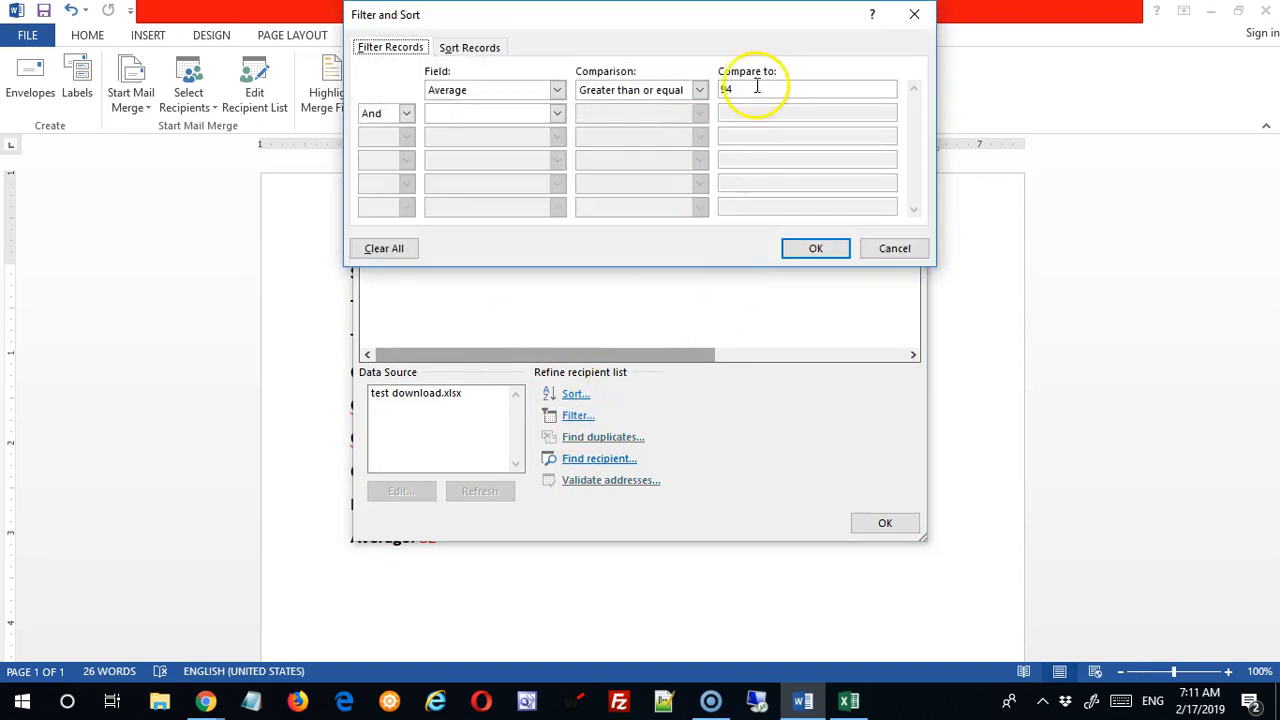
{"action": "type", "text": "9"}
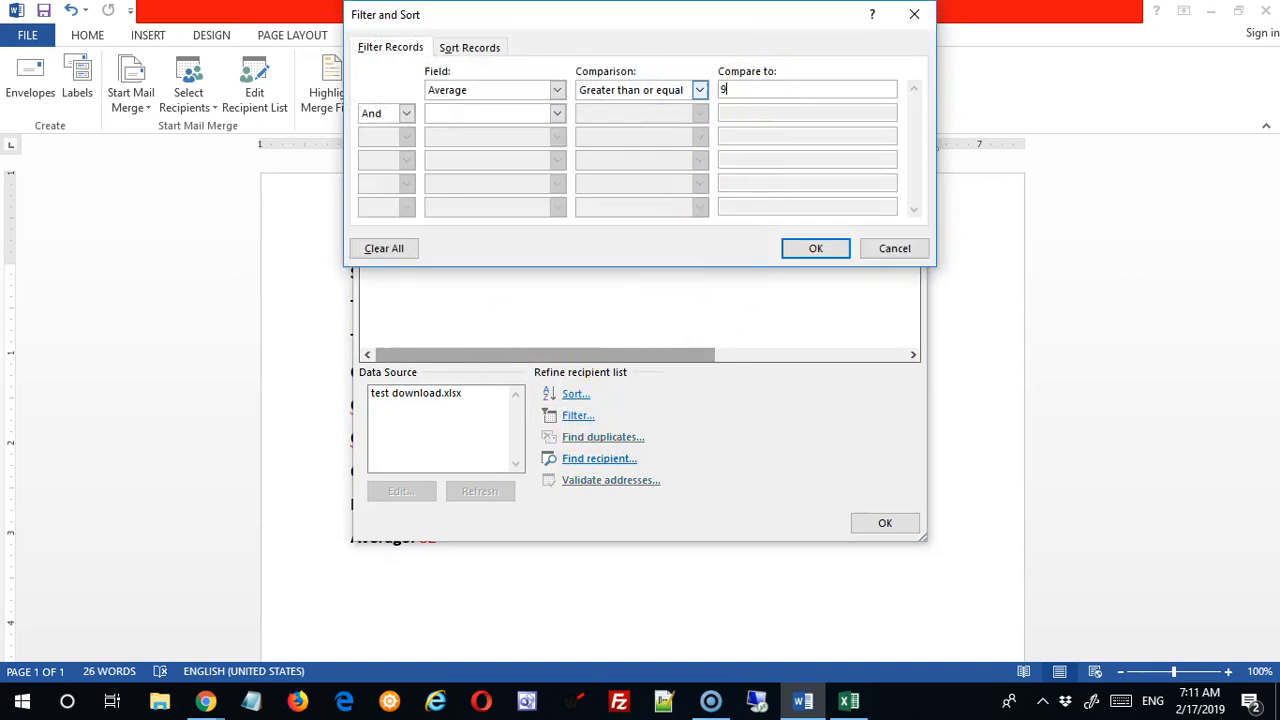
{"action": "left_click", "coordinate": [818, 248]}
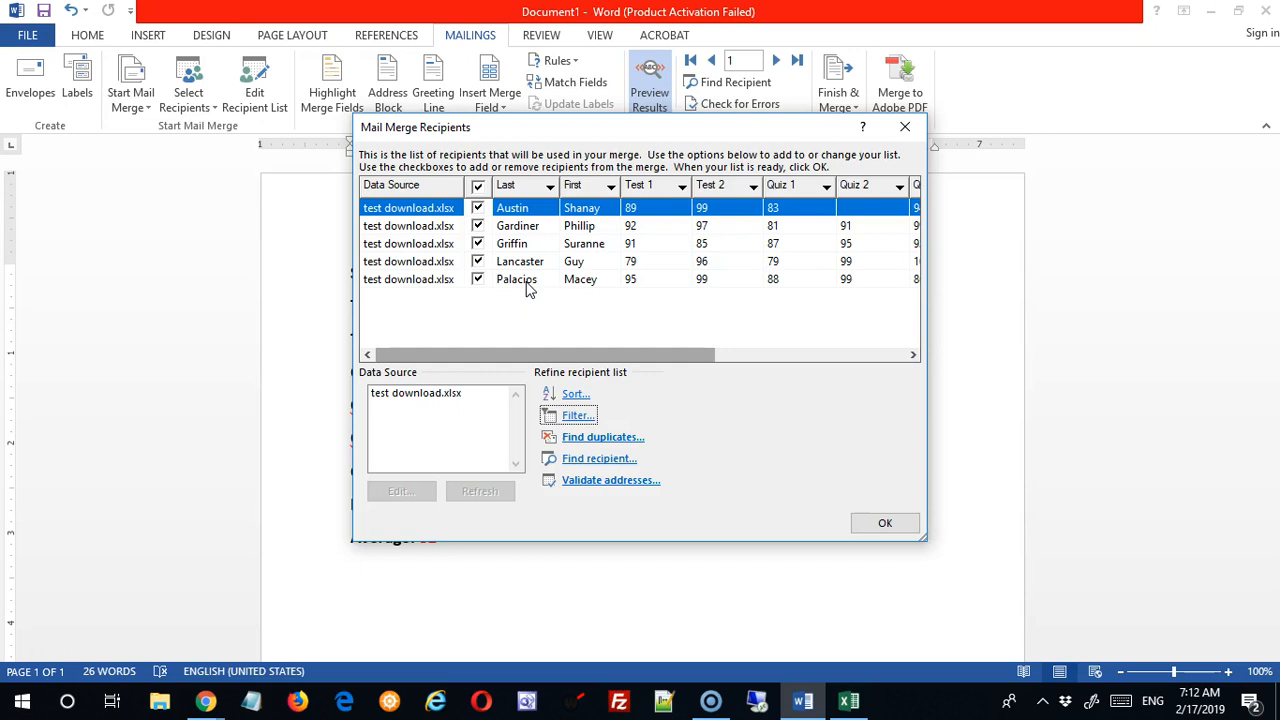
{"action": "left_click", "coordinate": [872, 523]}
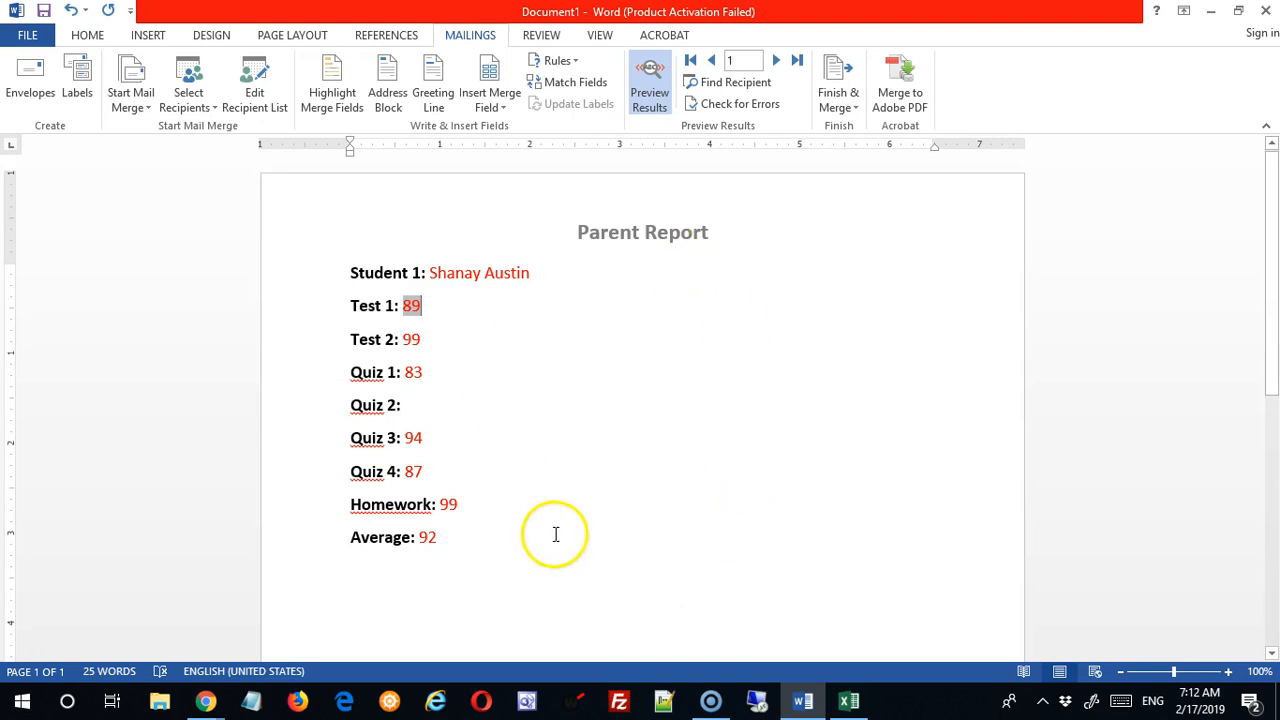
{"action": "left_click", "coordinate": [609, 421]}
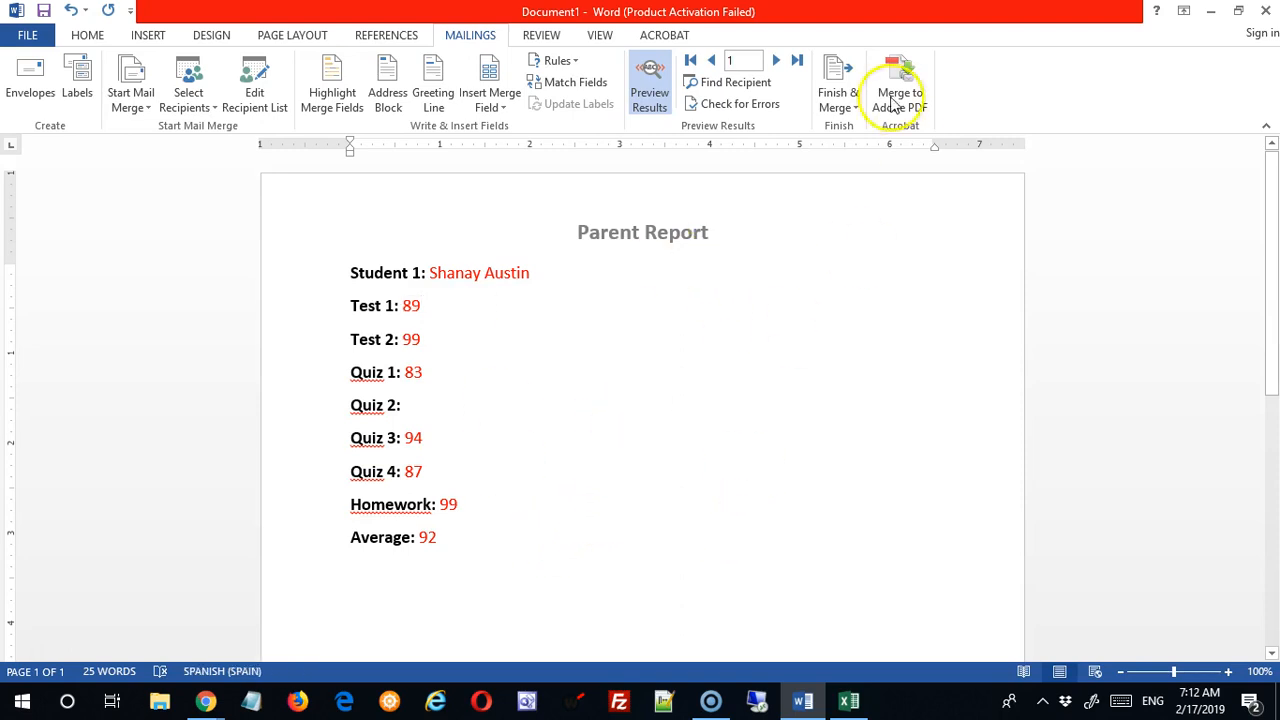
Step: Merge to editable individual documents, trying a record range starting at 8 before choosing all records and creating the new document
{"action": "left_click", "coordinate": [837, 92]}
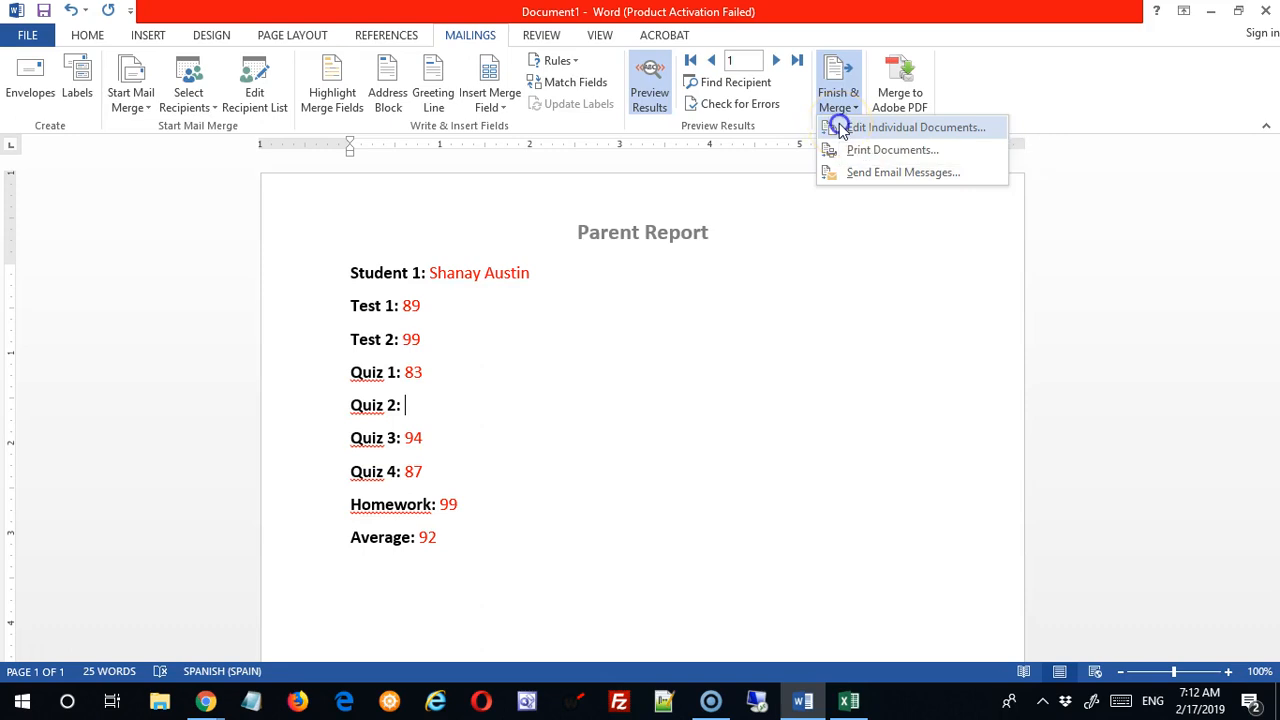
{"action": "left_click", "coordinate": [838, 127]}
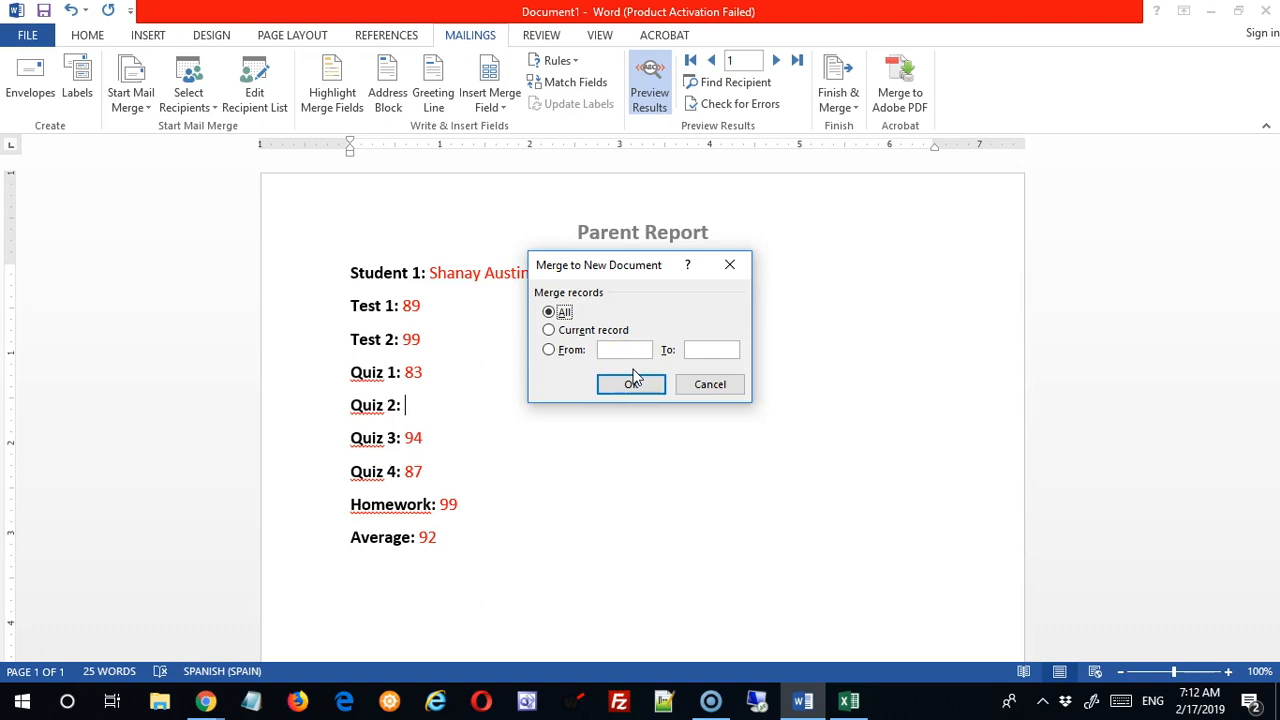
{"action": "left_click", "coordinate": [549, 350]}
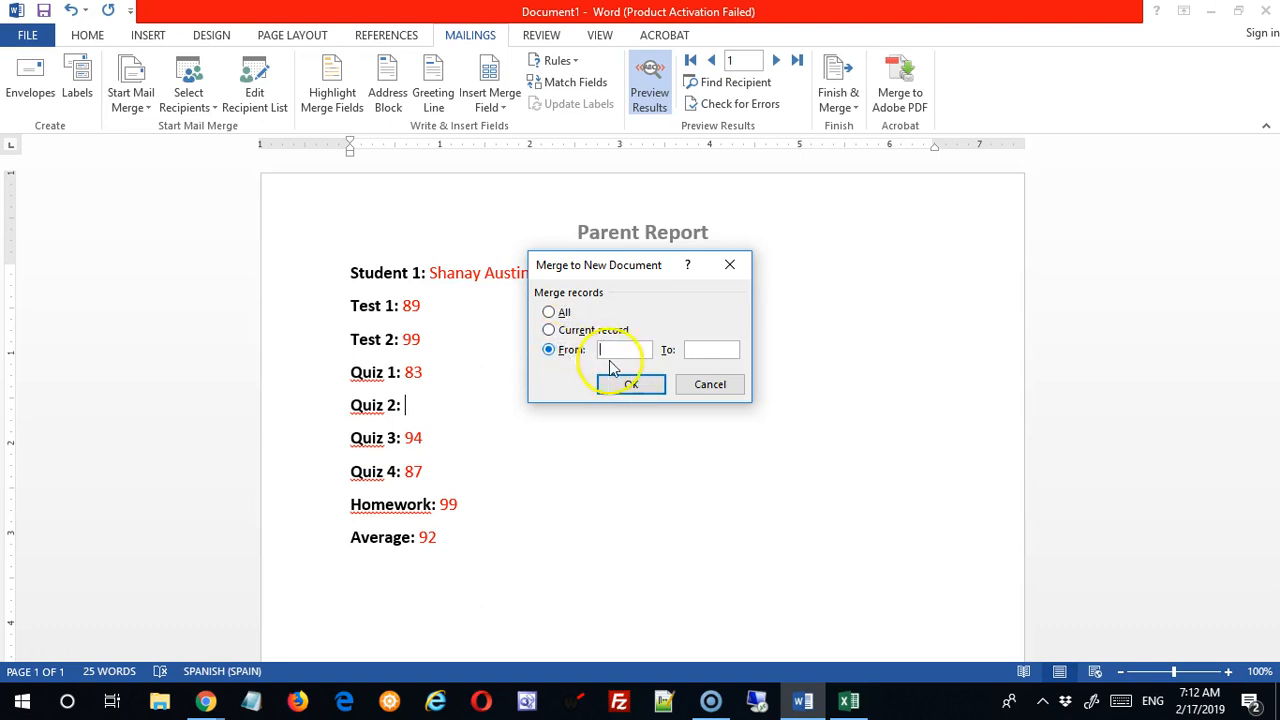
{"action": "left_click", "coordinate": [636, 353]}
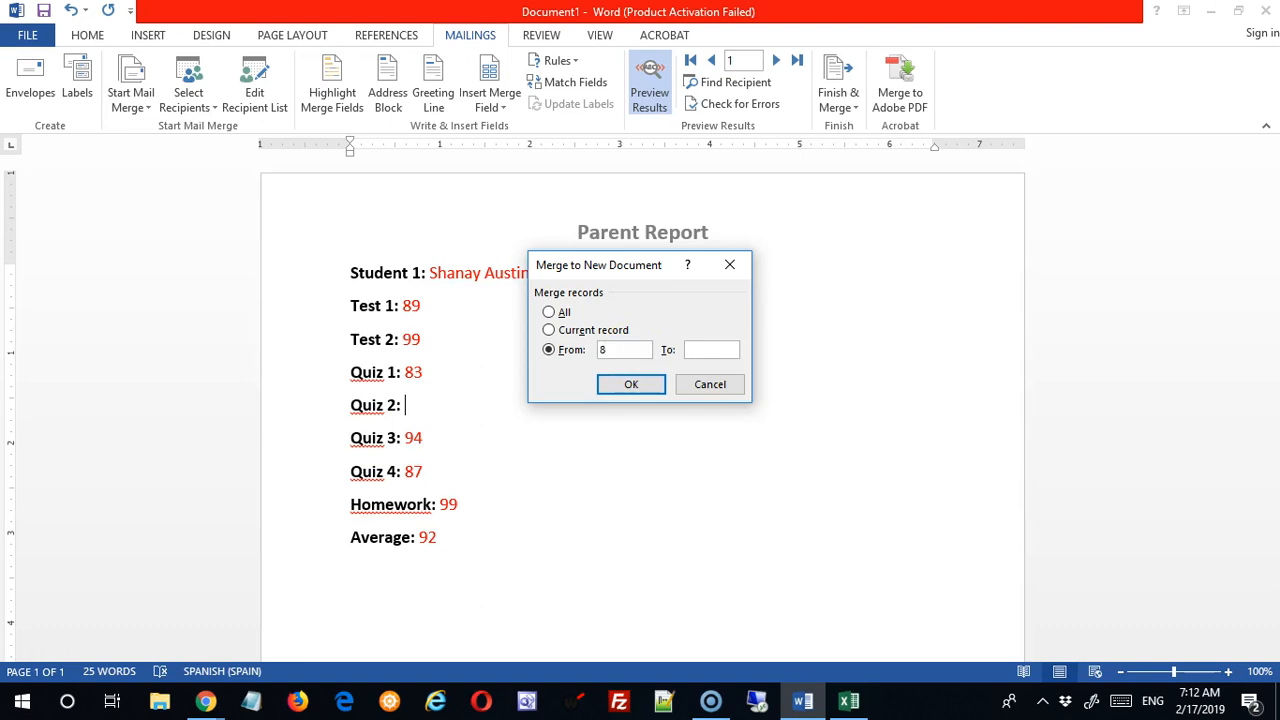
{"action": "left_click", "coordinate": [719, 351]}
{"action": "type", "text": "1"}
{"action": "left_click", "coordinate": [548, 312]}
{"action": "left_click", "coordinate": [631, 388]}
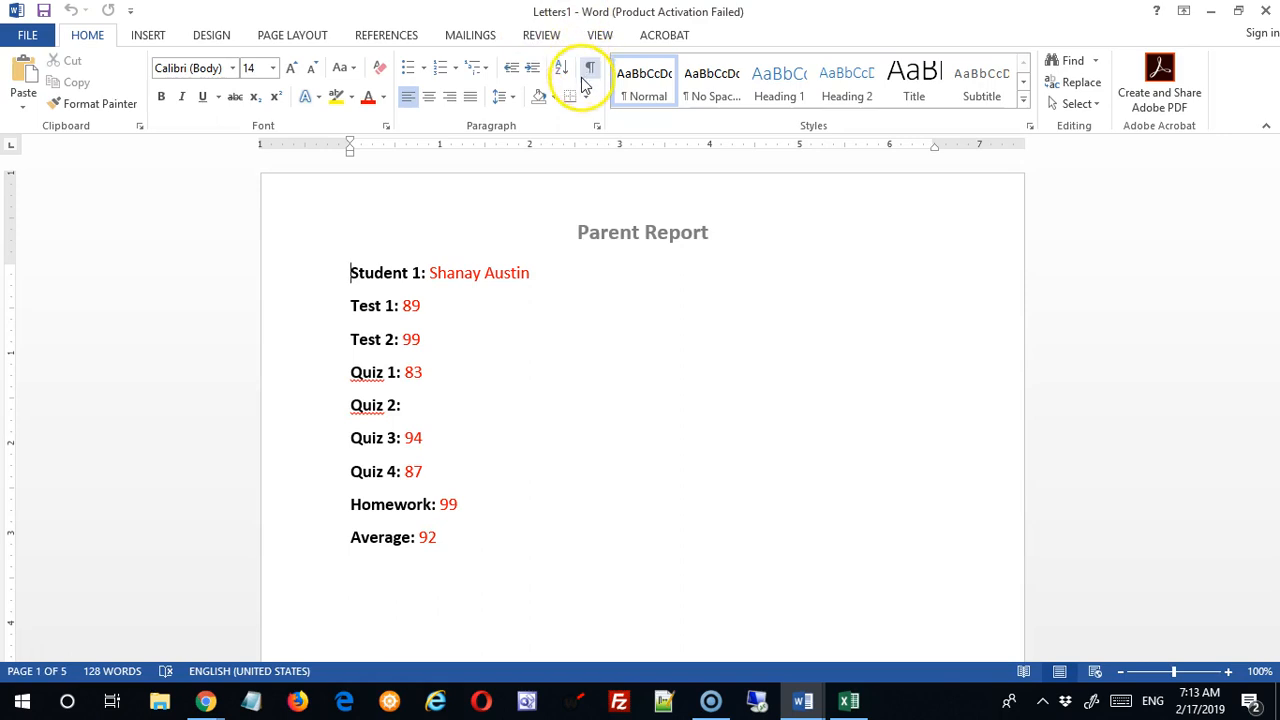
Step: Switch back to the main merge document, Document1, and turn off the results preview so the report shows its merge fields
{"action": "key", "text": "alt+Tab"}
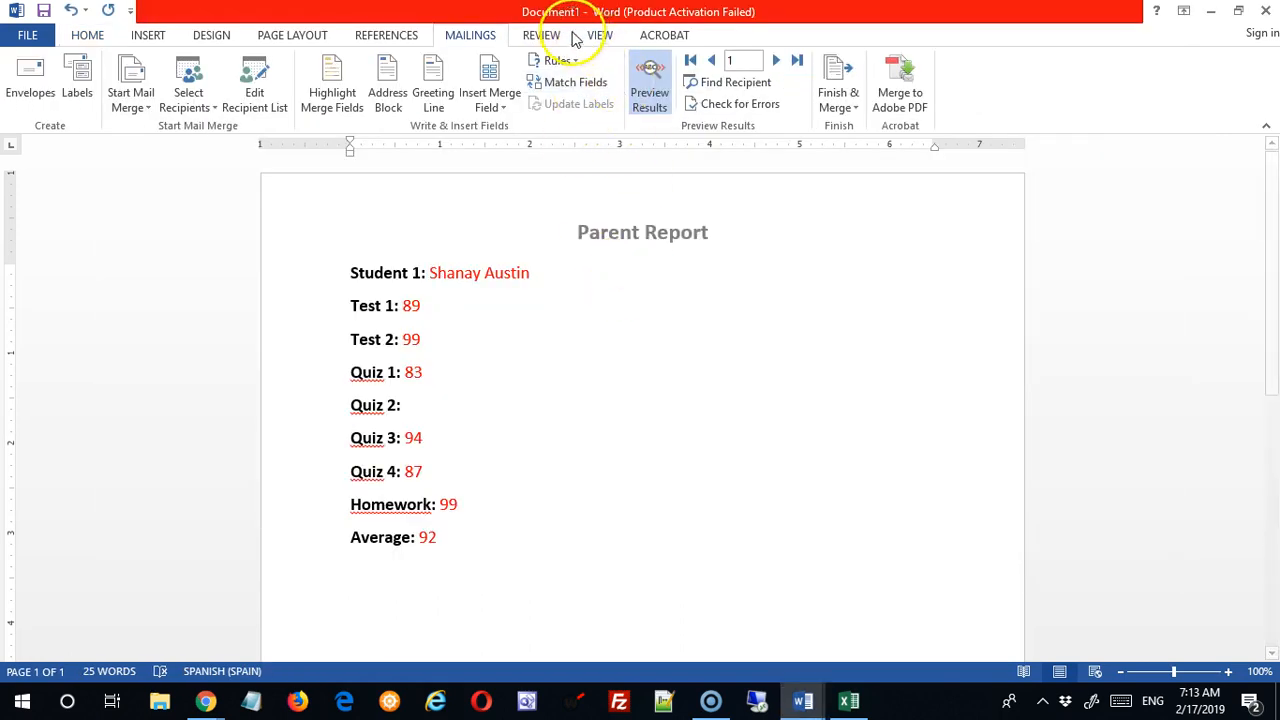
{"action": "key", "text": "alt+Tab"}
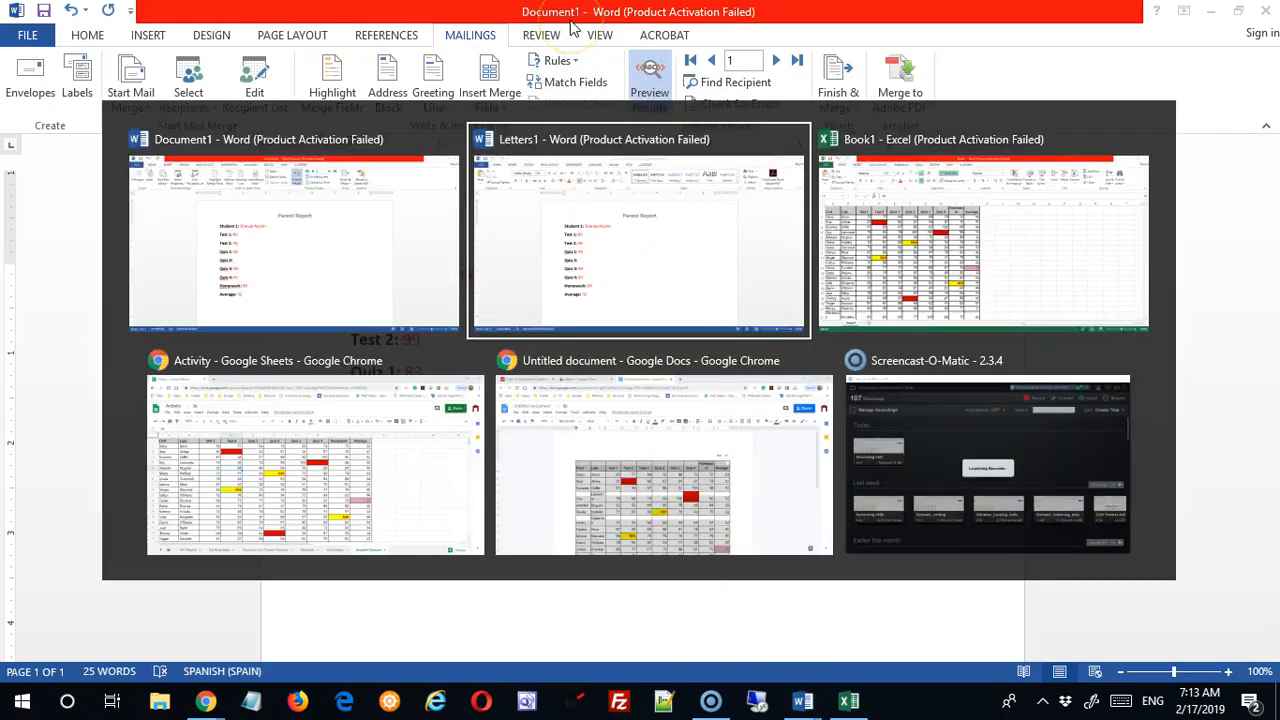
{"action": "key", "text": "alt+Tab"}
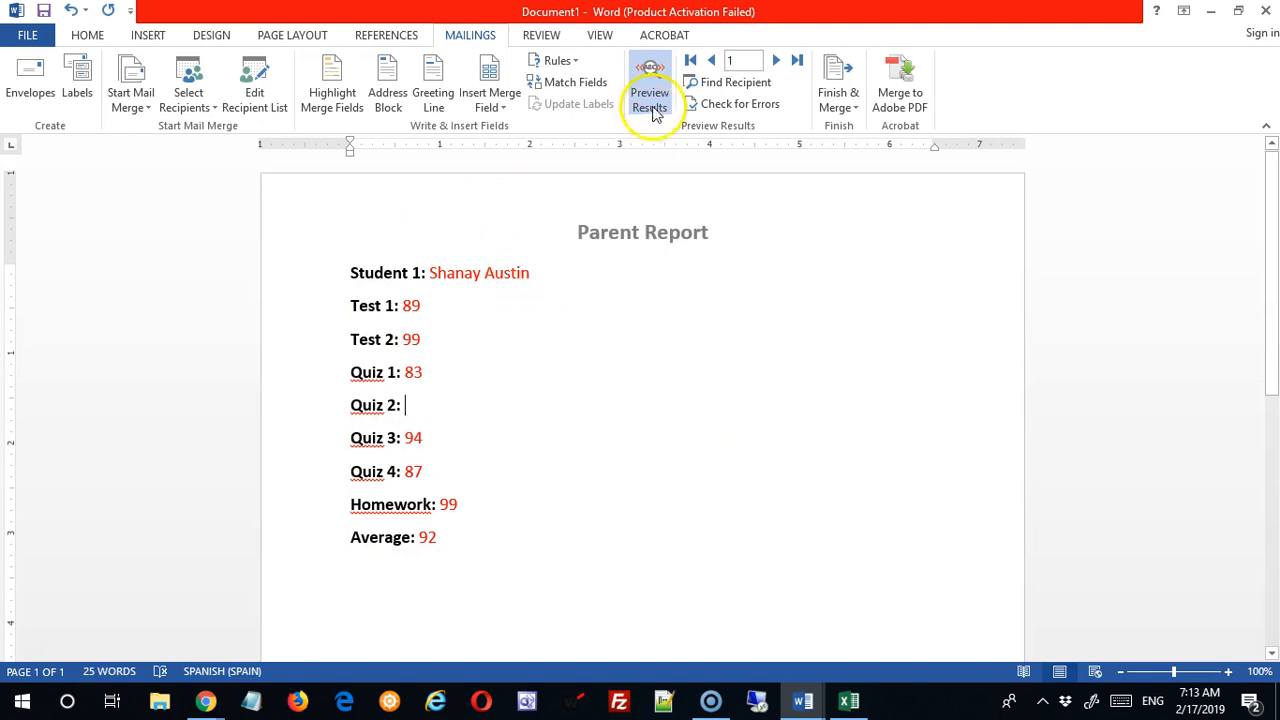
{"action": "left_click", "coordinate": [649, 86]}
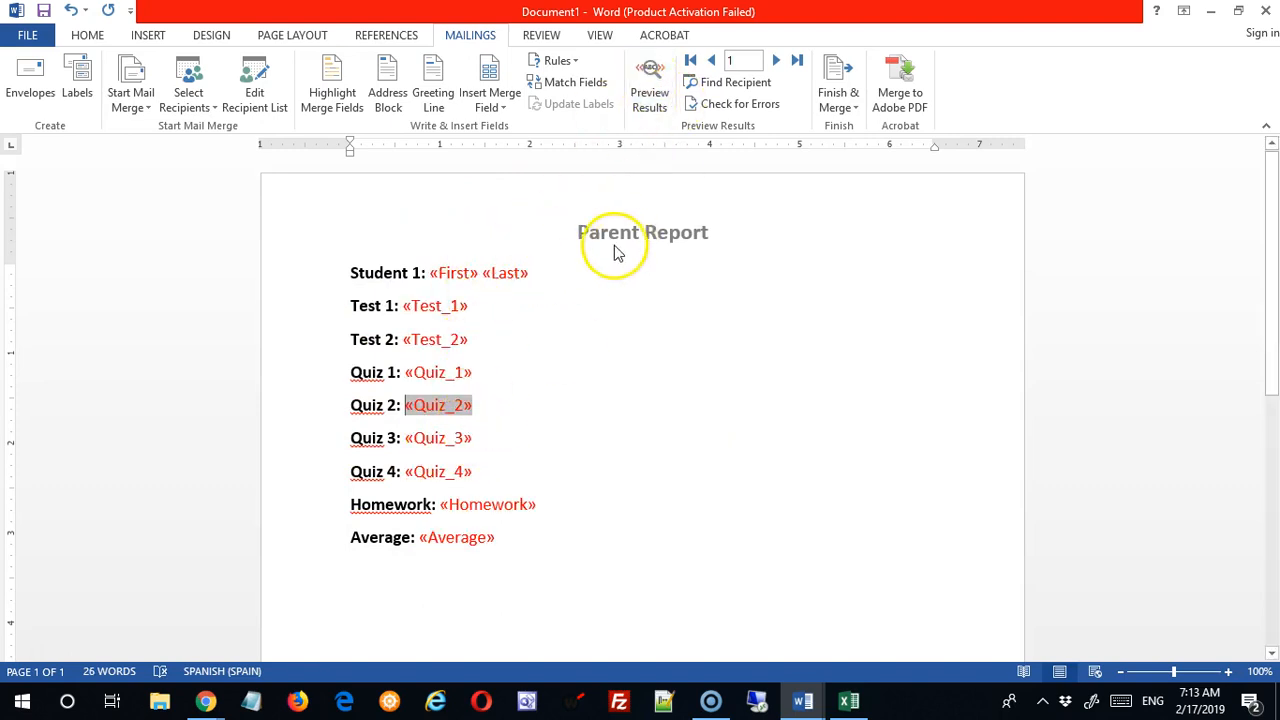
Step: Switch to the merged document Letters1, check its mail merge commands and examine the individual student reports page by page
{"action": "key", "text": "alt+Tab"}
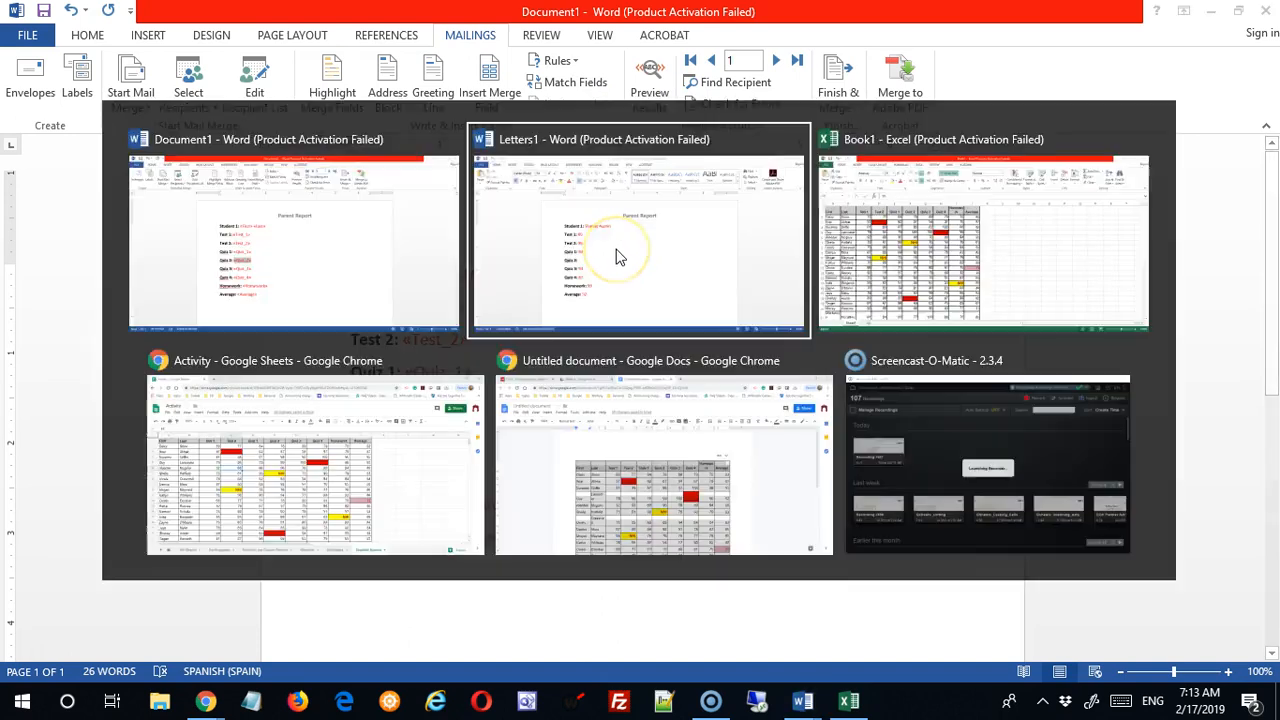
{"action": "left_click", "coordinate": [457, 316]}
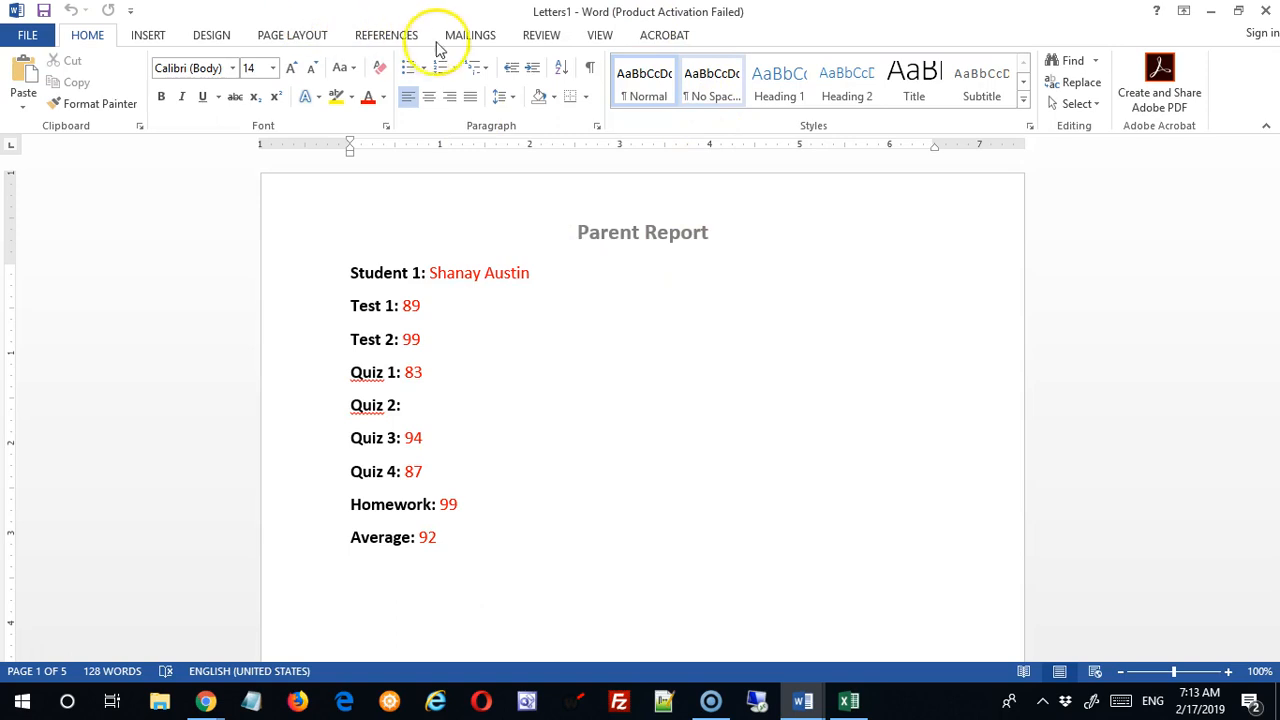
{"action": "left_click", "coordinate": [470, 35]}
{"action": "scroll", "coordinate": [526, 200], "scroll_direction": "up", "scroll_amount": 5}
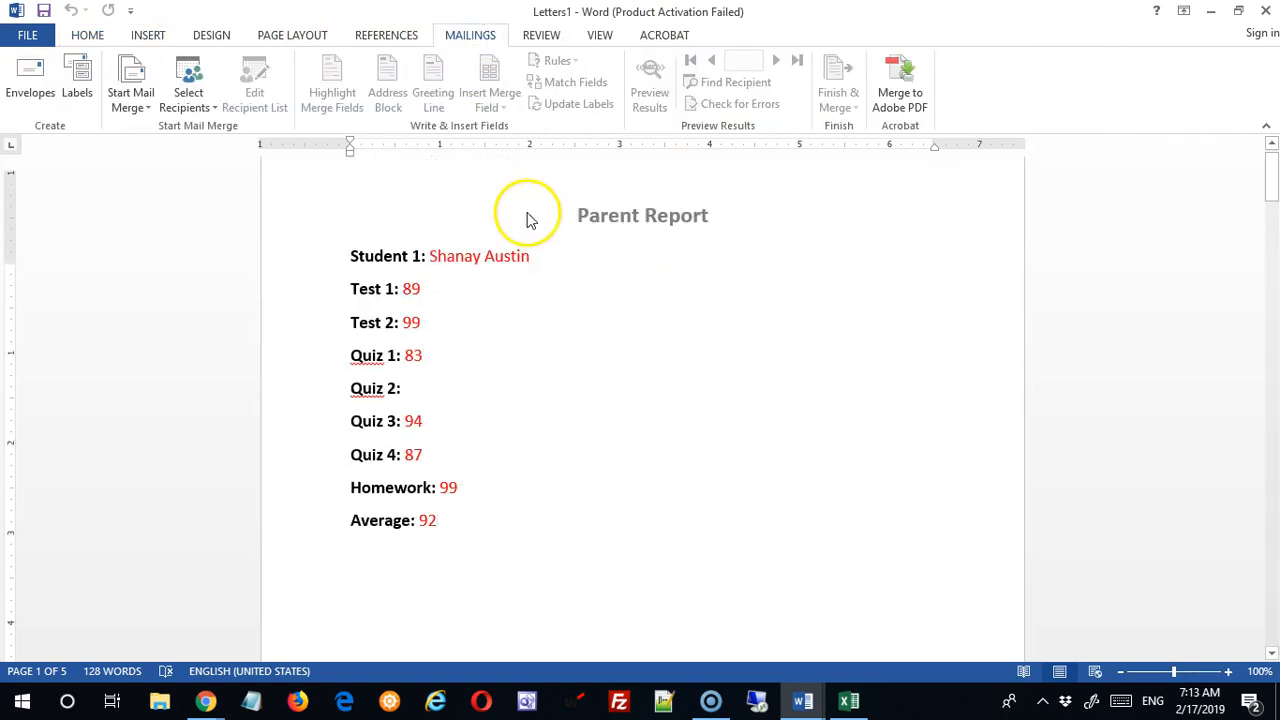
{"action": "left_click", "coordinate": [448, 273]}
{"action": "left_click", "coordinate": [409, 305]}
{"action": "scroll", "coordinate": [638, 356], "scroll_direction": "down", "scroll_amount": 15}
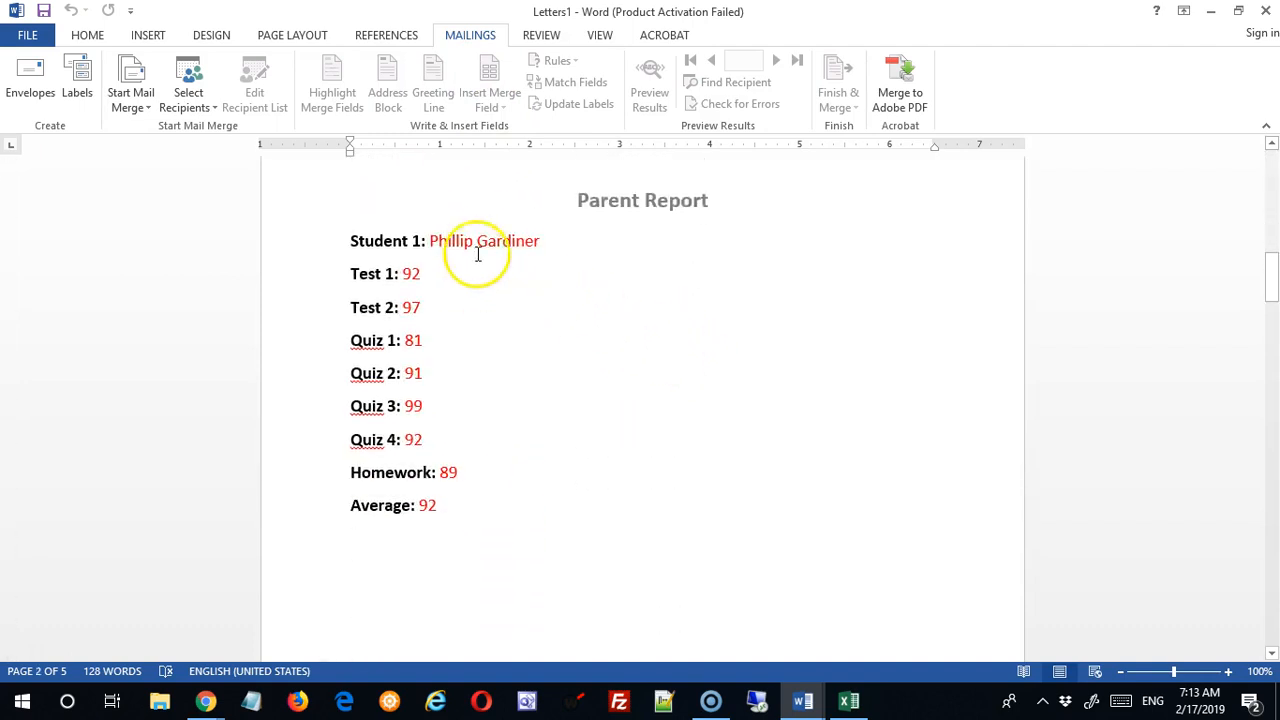
{"action": "scroll", "coordinate": [592, 354], "scroll_direction": "down", "scroll_amount": 15}
{"action": "scroll", "coordinate": [620, 300], "scroll_direction": "down", "scroll_amount": 15}
{"action": "scroll", "coordinate": [662, 288], "scroll_direction": "up", "scroll_amount": 5}
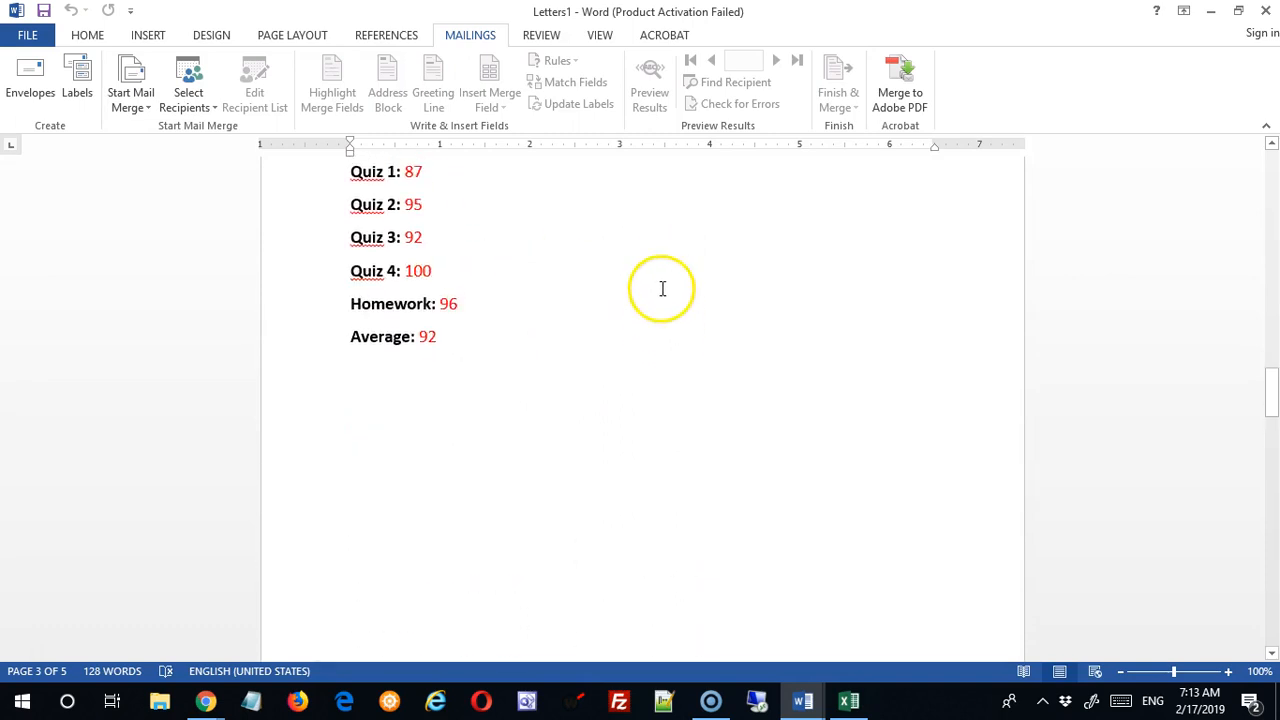
{"action": "scroll", "coordinate": [662, 285], "scroll_direction": "down", "scroll_amount": 15}
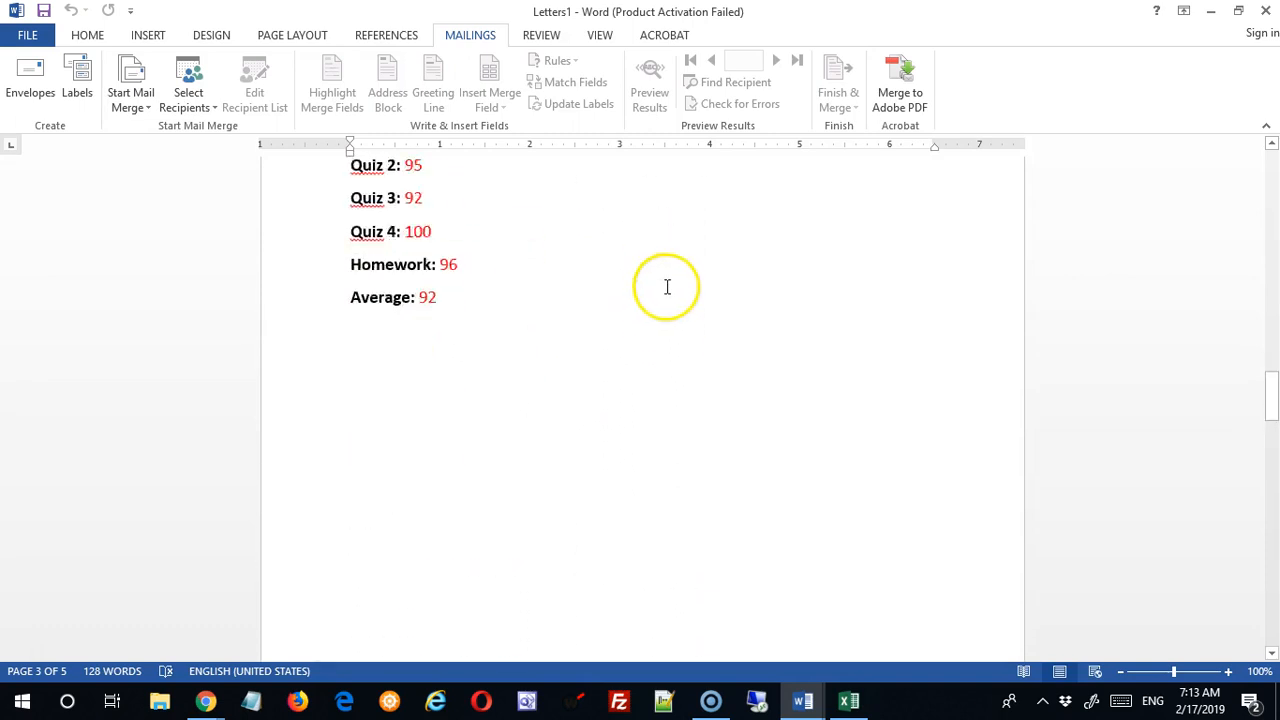
{"action": "scroll", "coordinate": [646, 314], "scroll_direction": "down", "scroll_amount": 15}
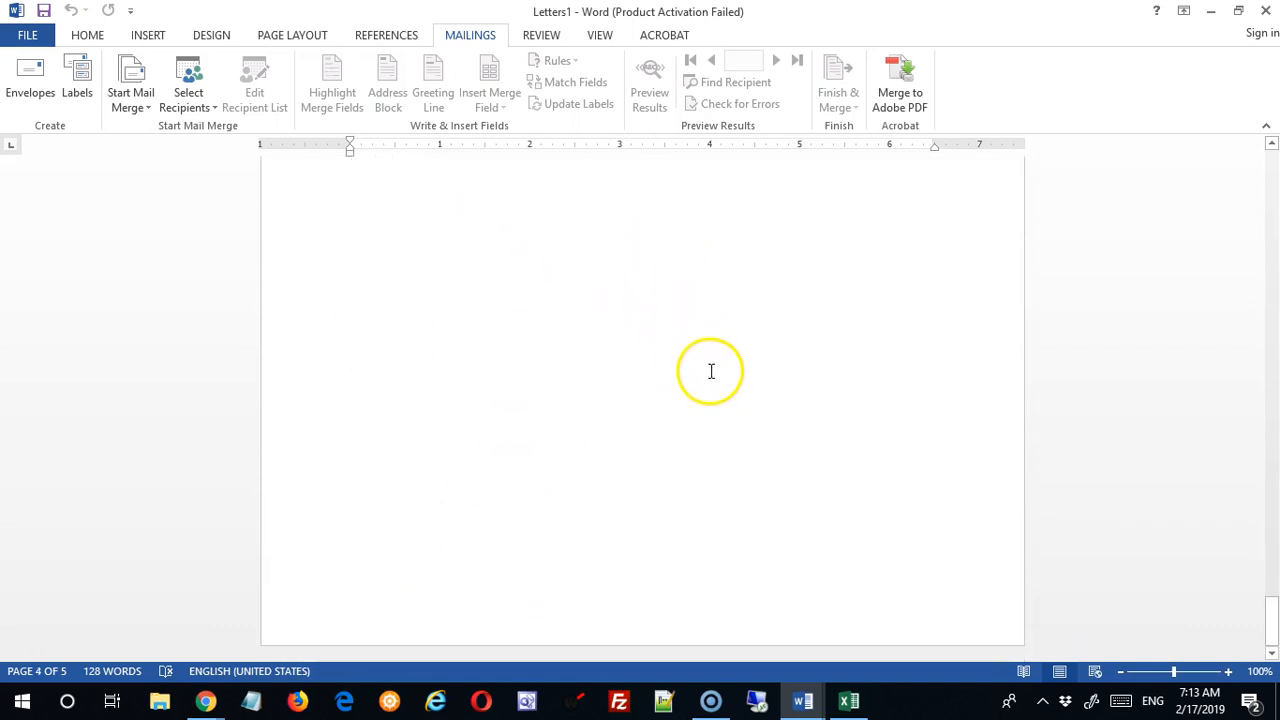
Step: Change the Average score in the first student's merged report to 94
{"action": "scroll", "coordinate": [710, 365], "scroll_direction": "up", "scroll_amount": 10}
{"action": "scroll", "coordinate": [715, 357], "scroll_direction": "up", "scroll_amount": 15}
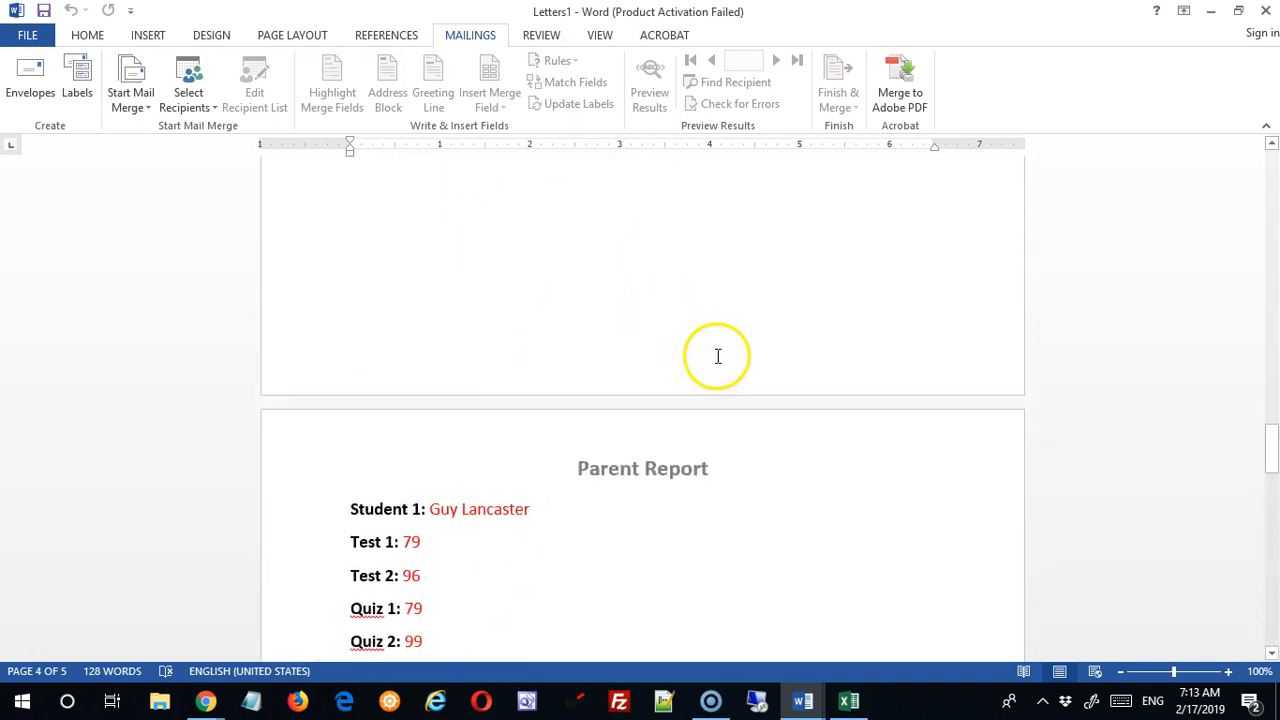
{"action": "scroll", "coordinate": [711, 357], "scroll_direction": "up", "scroll_amount": 10}
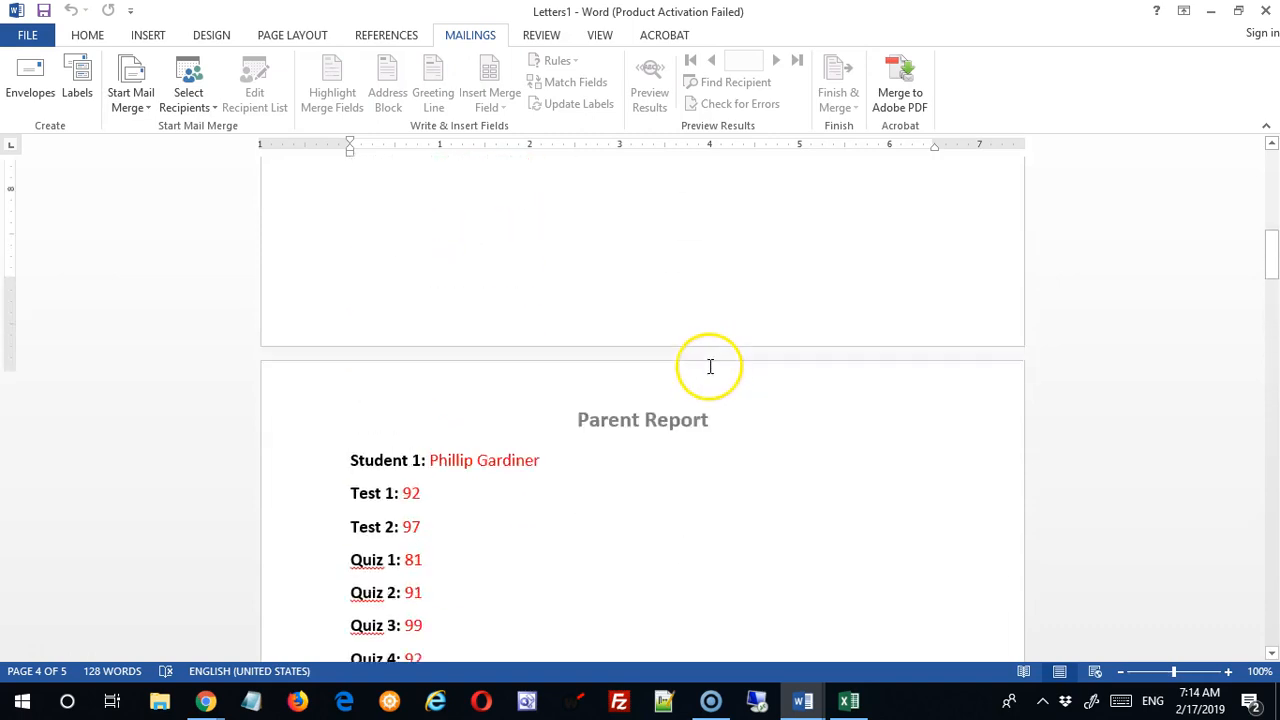
{"action": "scroll", "coordinate": [710, 366], "scroll_direction": "up", "scroll_amount": 15}
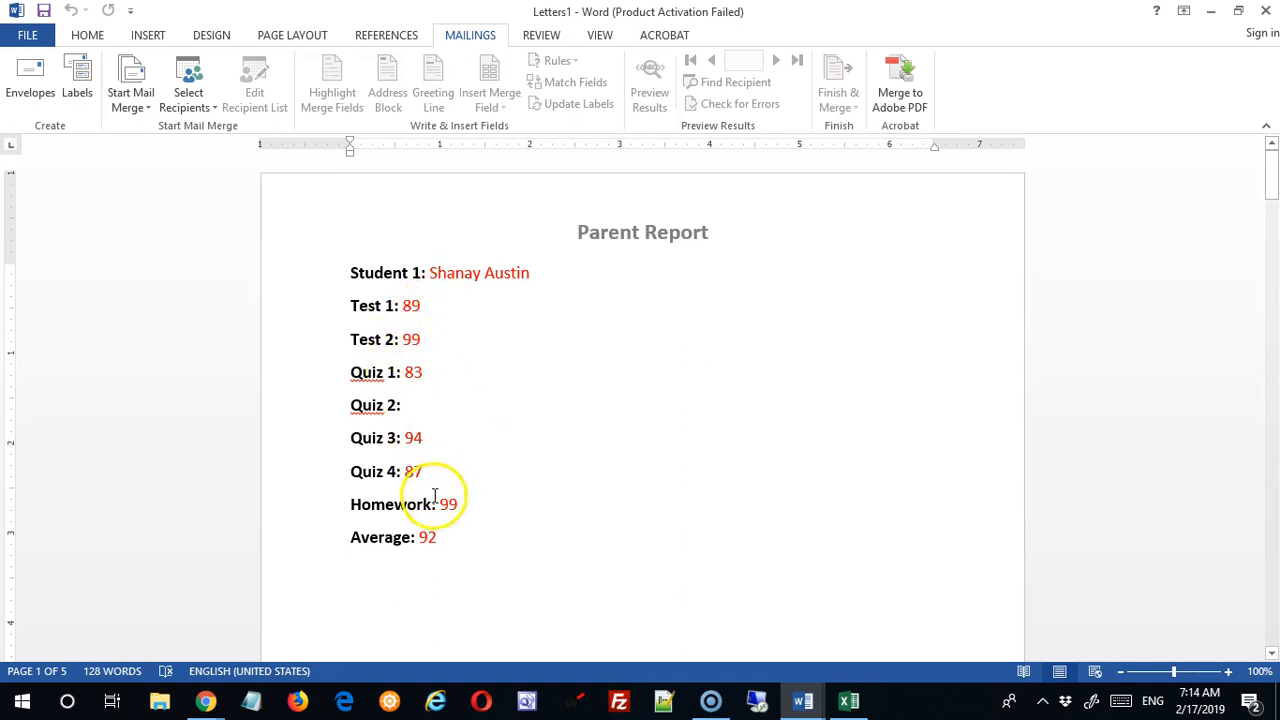
{"action": "left_click", "coordinate": [435, 537]}
{"action": "key", "text": "BackSpace"}
{"action": "type", "text": "4"}
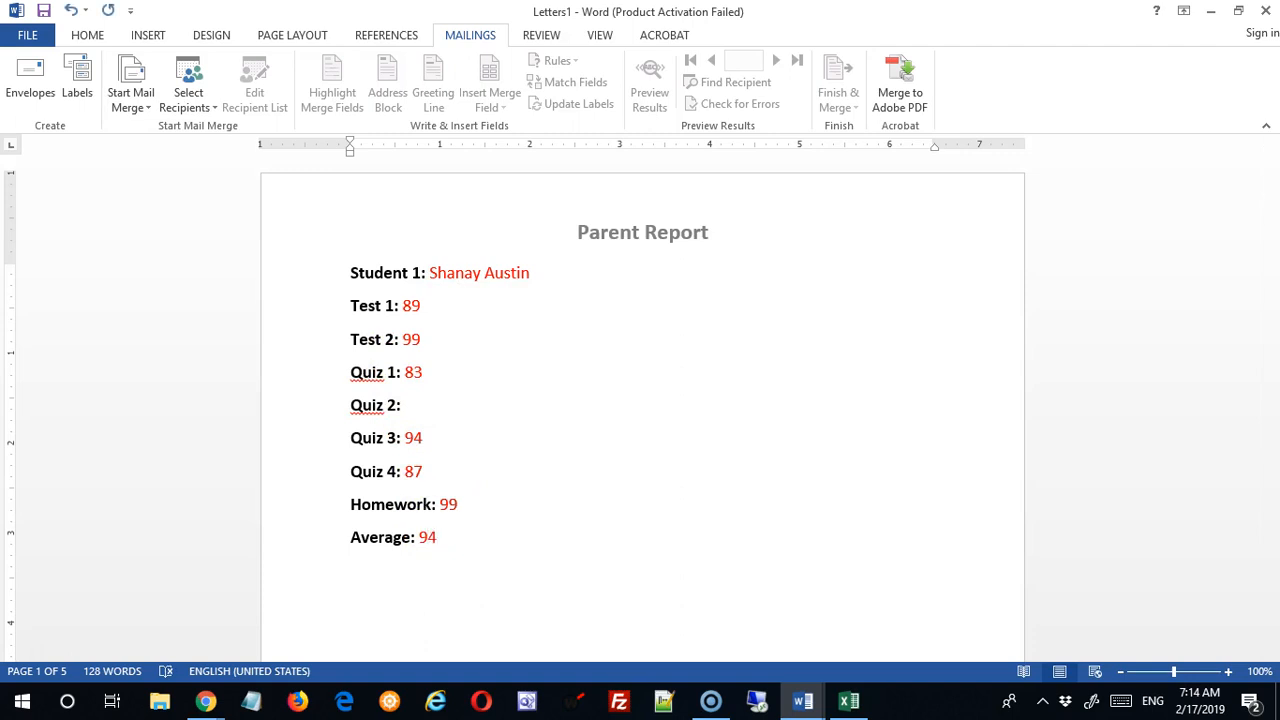